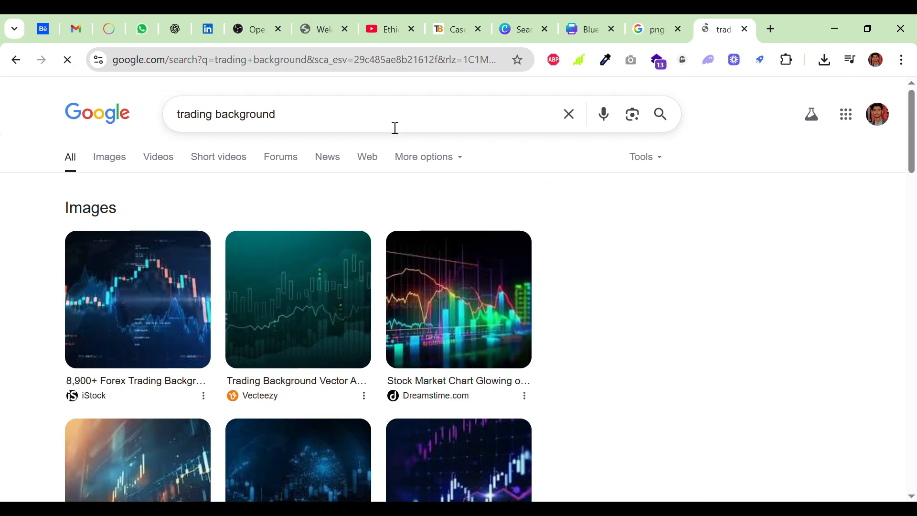
# Browse the image results for "trading background" and save the Everypixel stock market graph with golden bars.
pyautogui.click(112, 162)
pyautogui.scroll(-5, 406, 215)
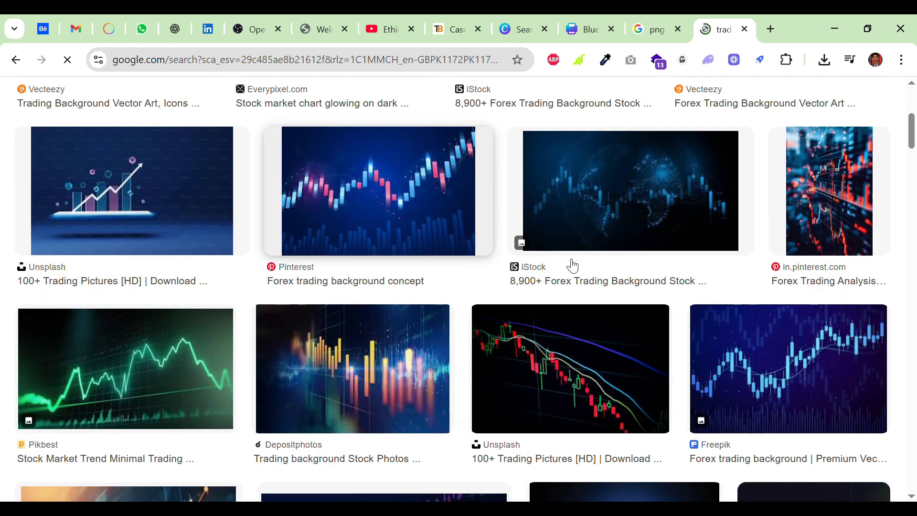
pyautogui.scroll(-6, 572, 266)
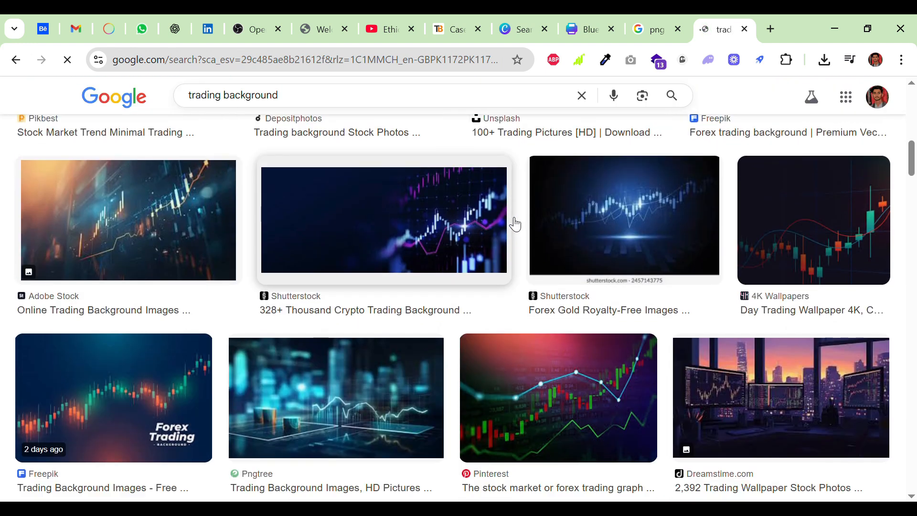
pyautogui.scroll(-4, 514, 223)
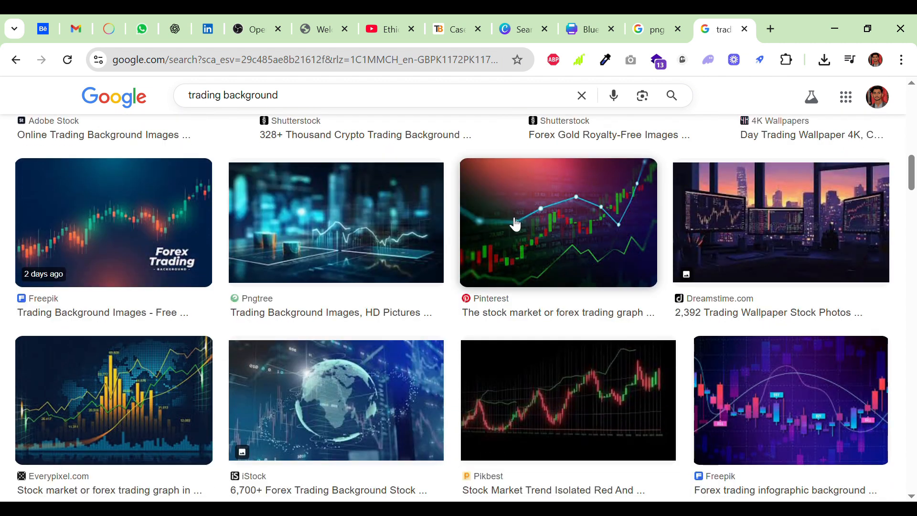
pyautogui.scroll(-1, 516, 225)
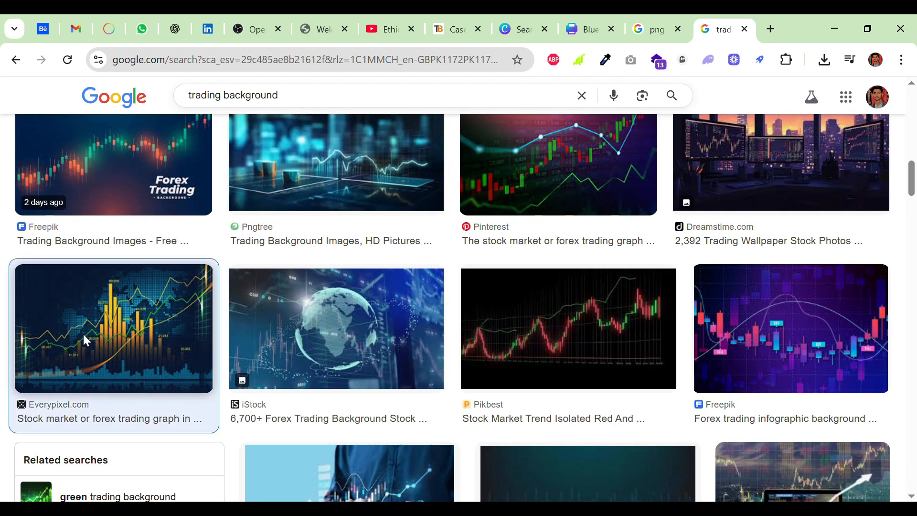
pyautogui.click(83, 333)
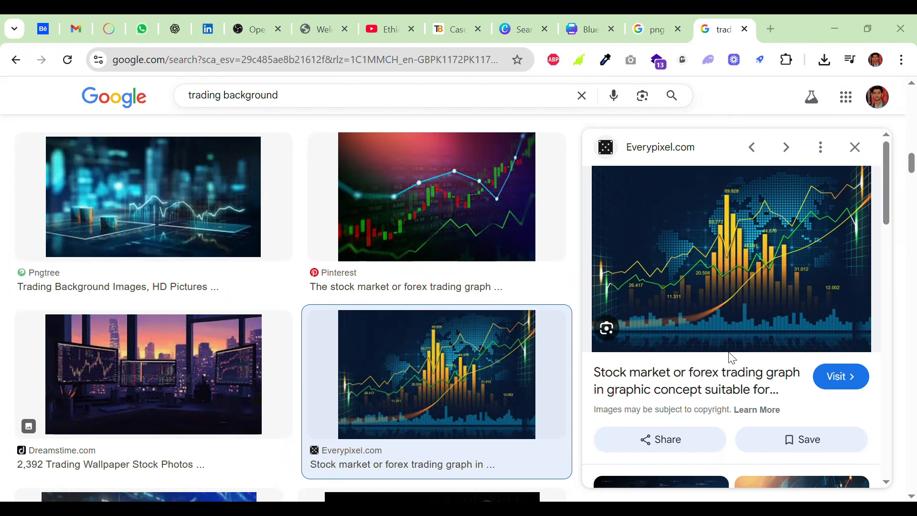
pyautogui.click(337, 333)
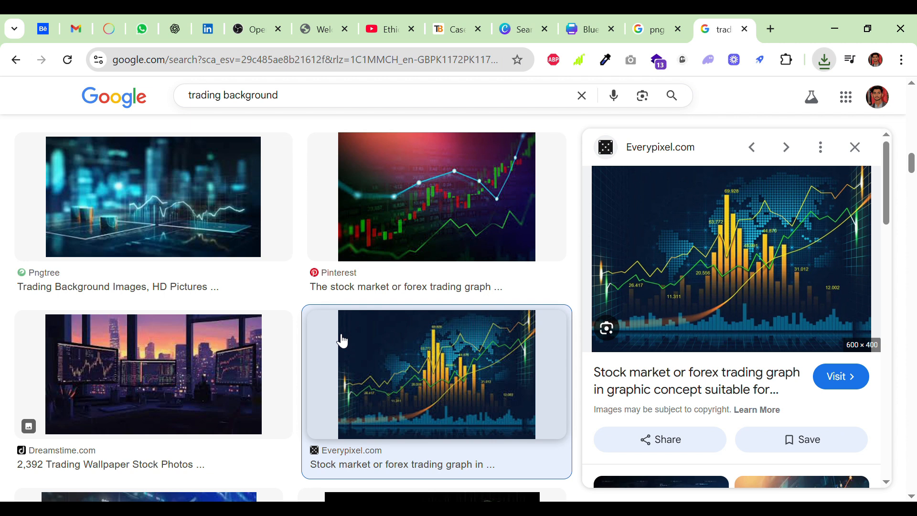
# Search images for "png coins" and save the floating gold coins picture from PNGEgg.
pyautogui.click(315, 105)
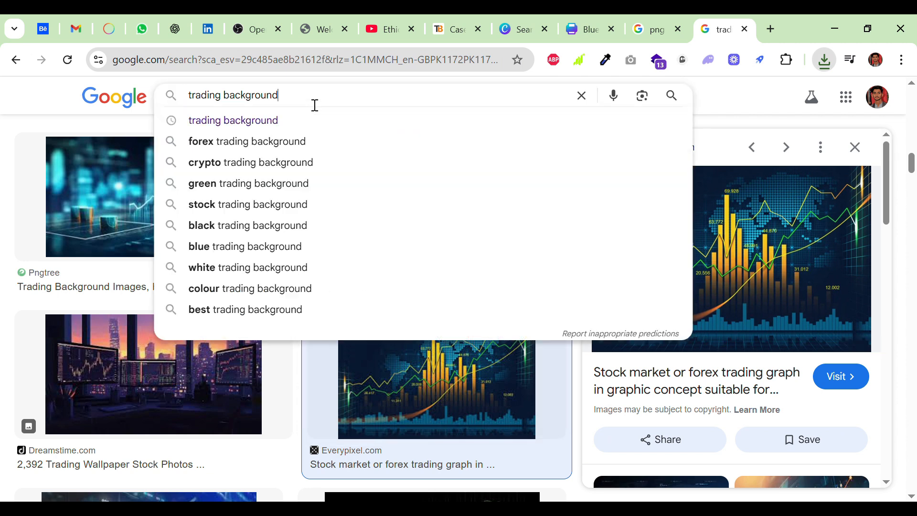
pyautogui.tripleClick(292, 100)
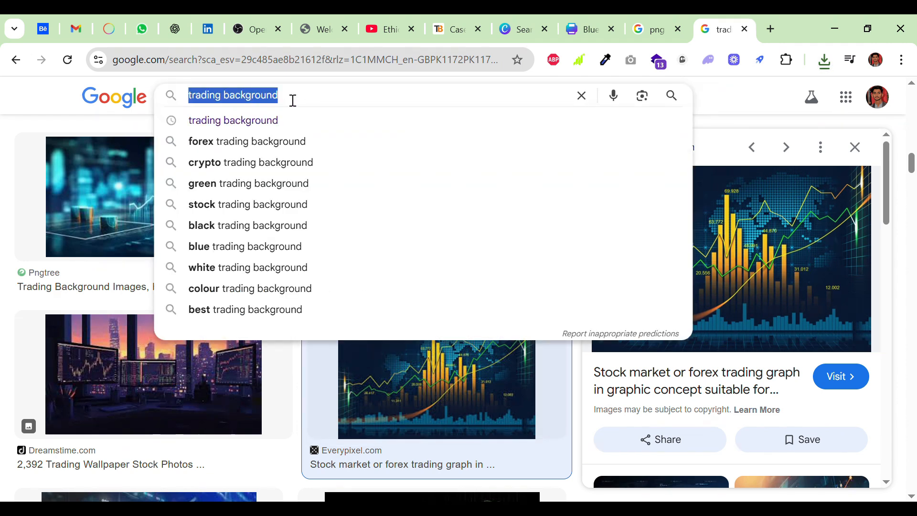
pyautogui.write('png')
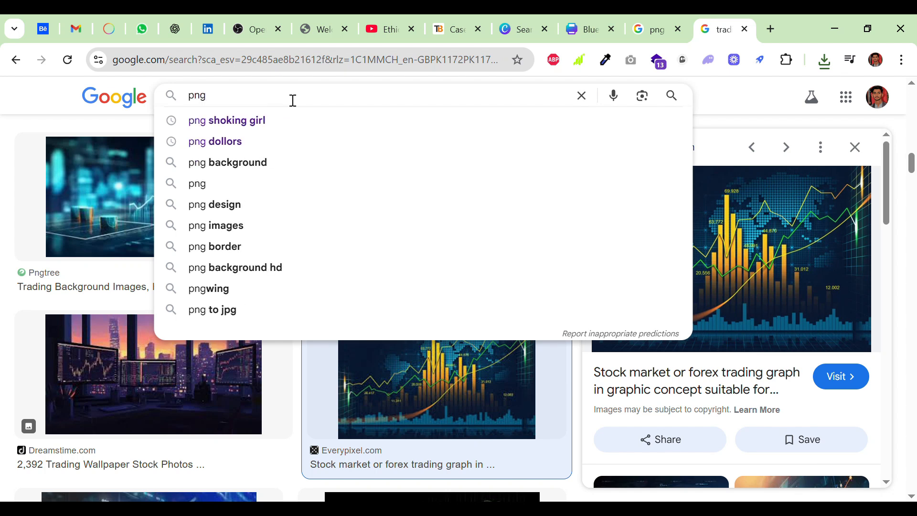
pyautogui.write(' coins')
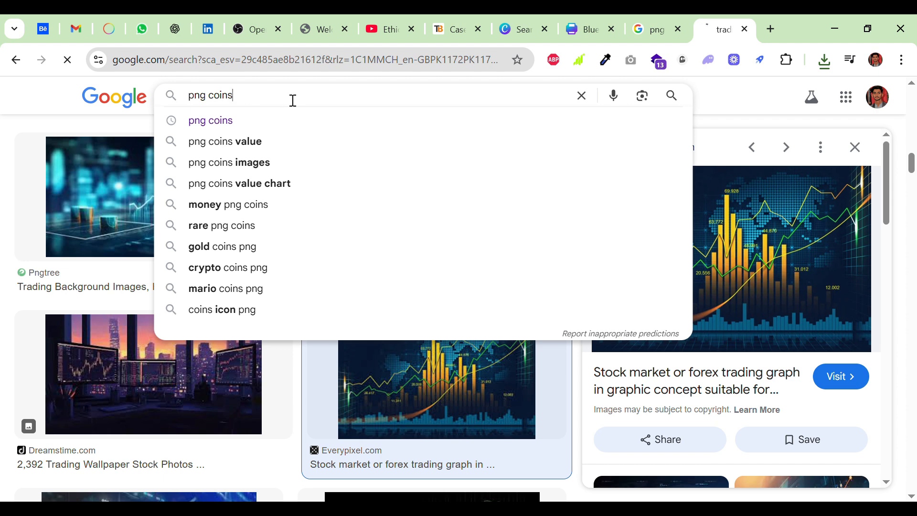
pyautogui.press('Return')
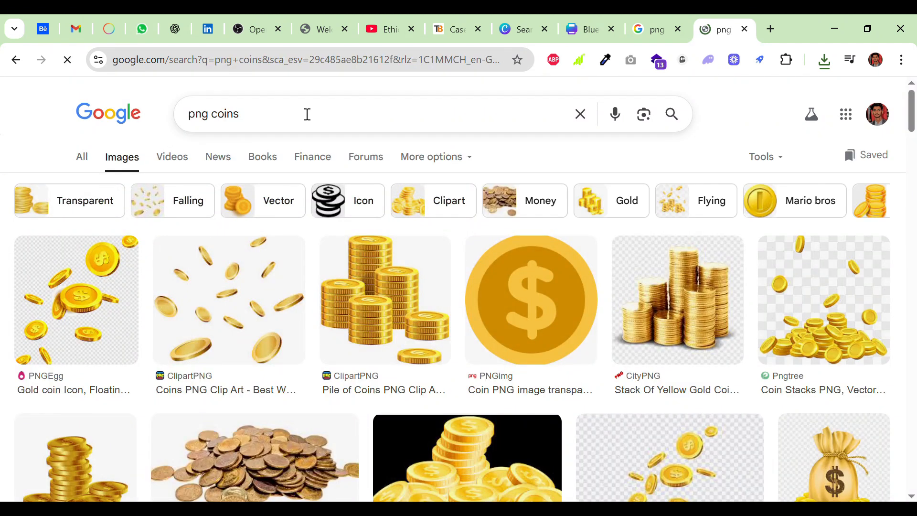
pyautogui.scroll(-1, 578, 348)
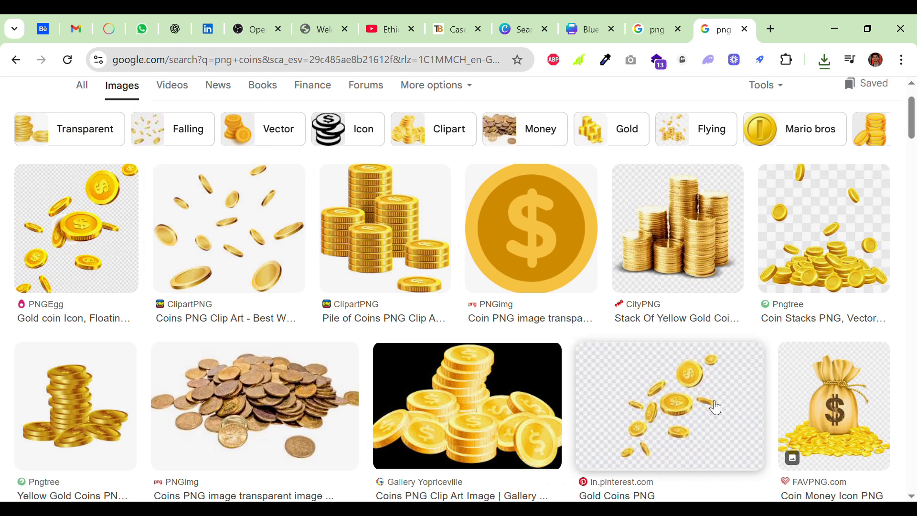
pyautogui.click(117, 213)
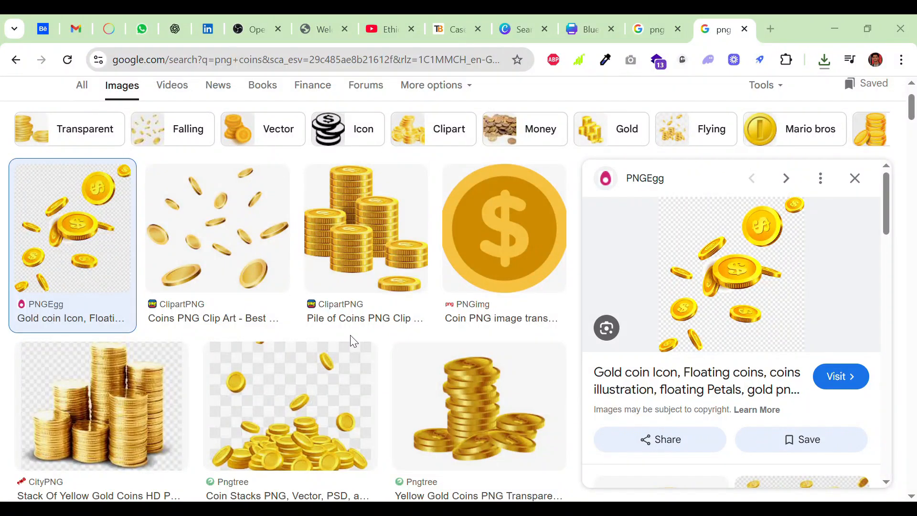
# Change the image search to "png dollors".
pyautogui.scroll(2, 191, 201)
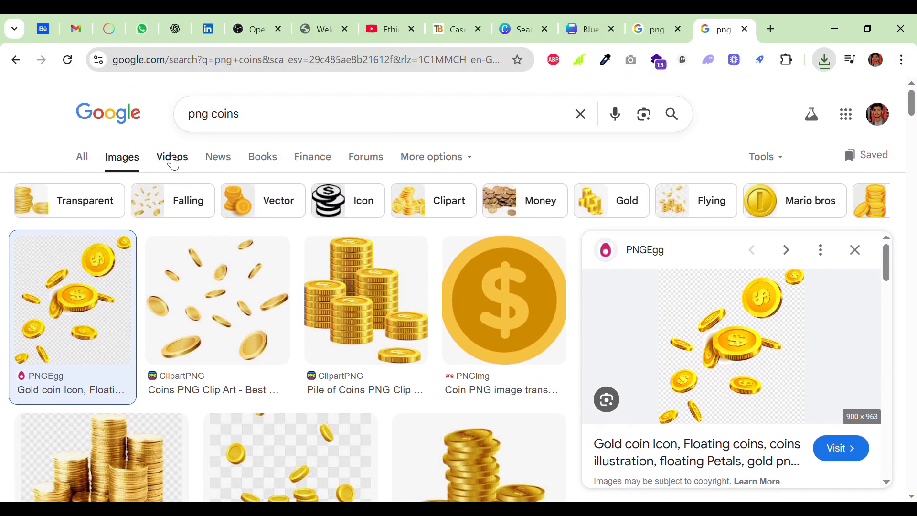
pyautogui.doubleClick(236, 125)
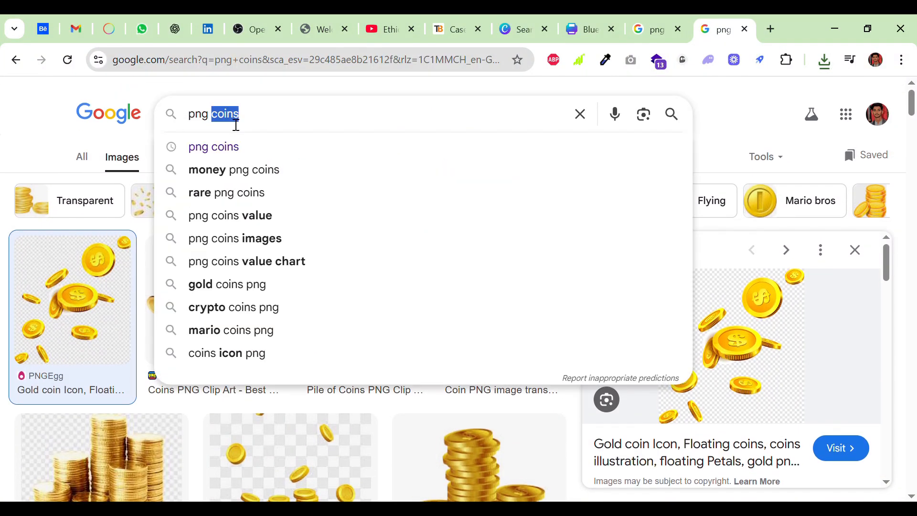
pyautogui.write('dollor')
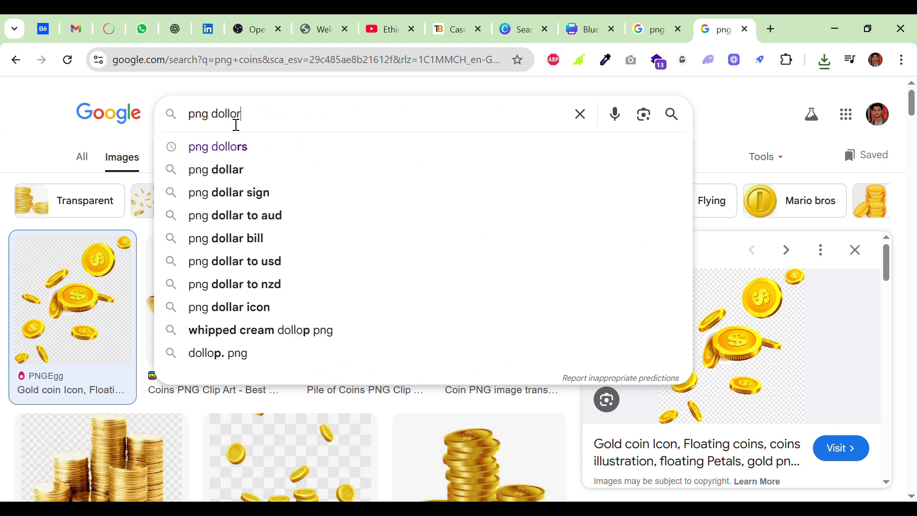
pyautogui.write('s')
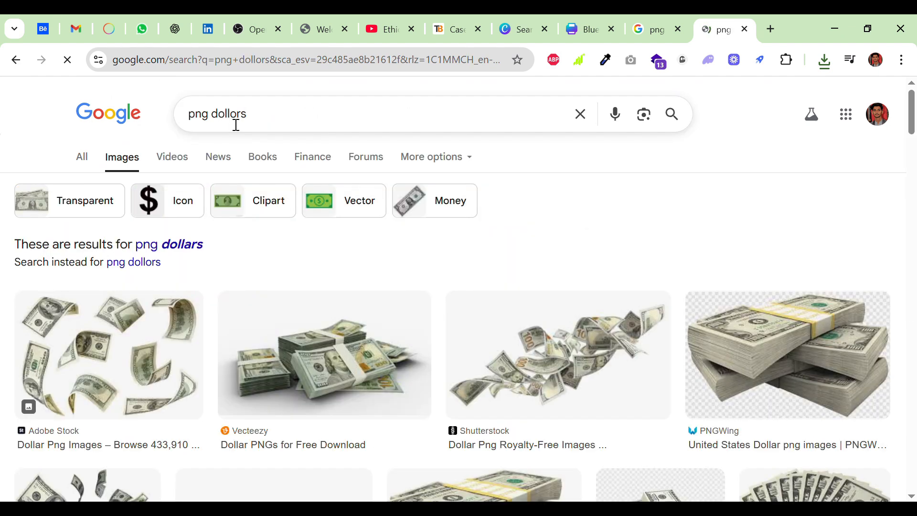
# Open the StickPNG one-dollar bill among the results, and from its related images open the matching transparent bill from PNG All.
pyautogui.scroll(-6, 362, 286)
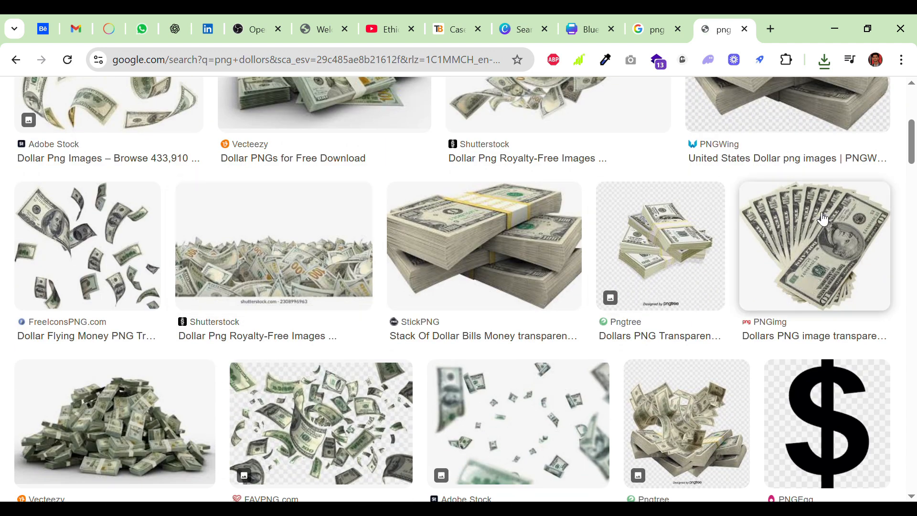
pyautogui.scroll(-3, 259, 225)
pyautogui.scroll(-7, 261, 228)
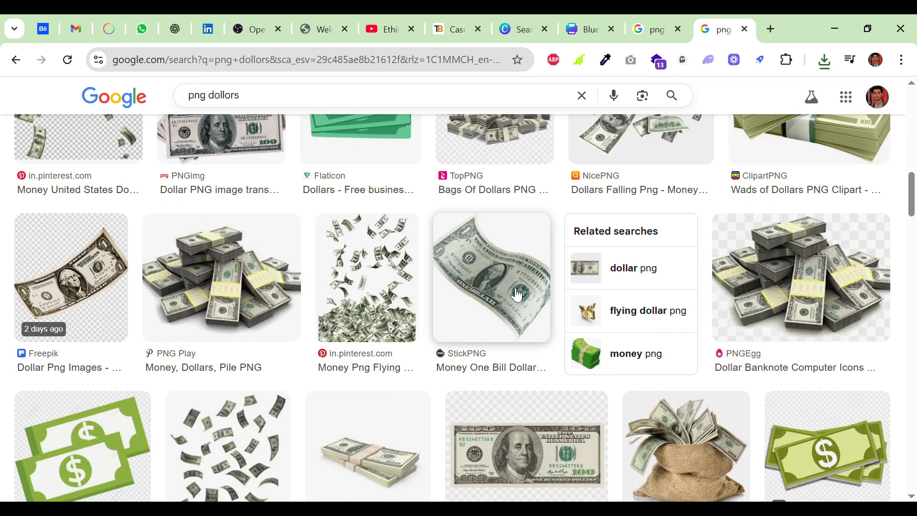
pyautogui.scroll(-2, 514, 298)
pyautogui.click(504, 239)
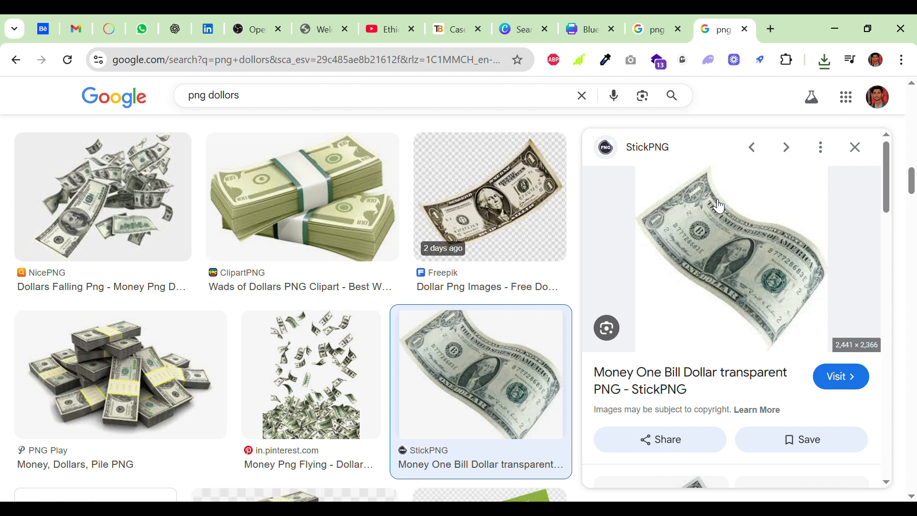
pyautogui.scroll(-5, 720, 207)
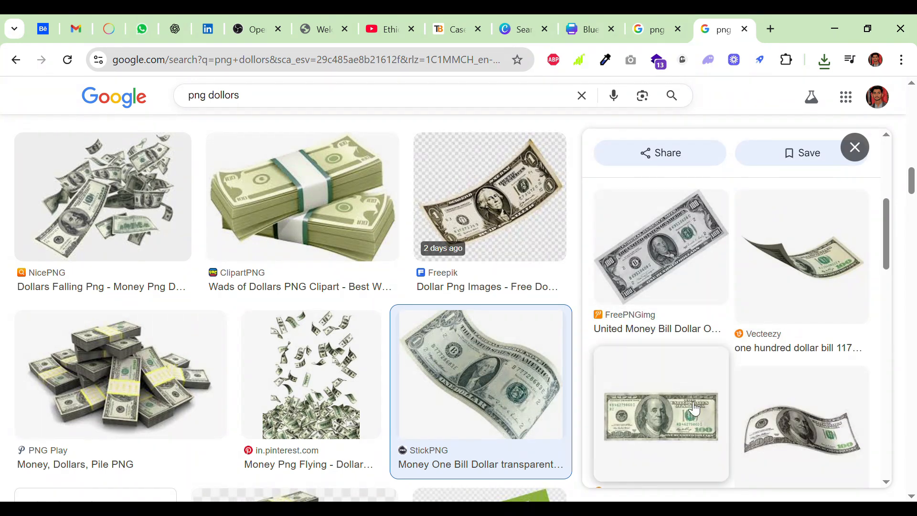
pyautogui.scroll(-6, 694, 409)
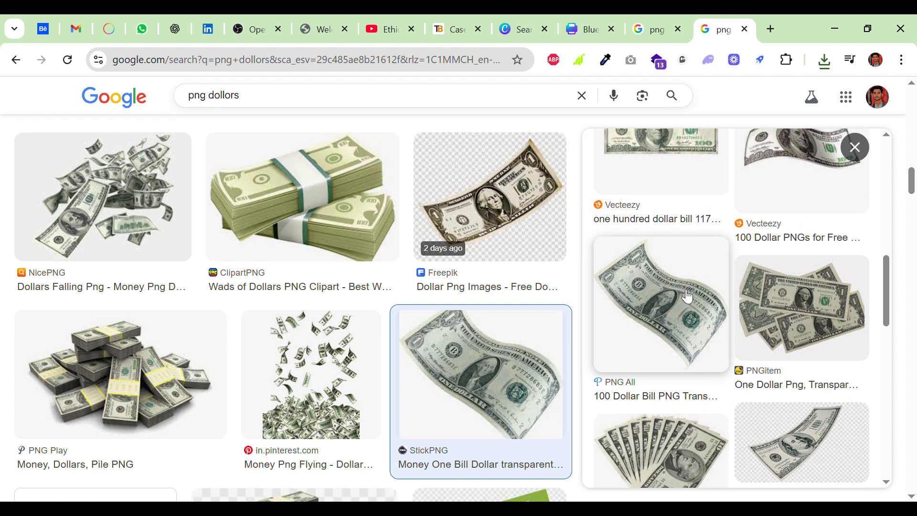
pyautogui.click(688, 296)
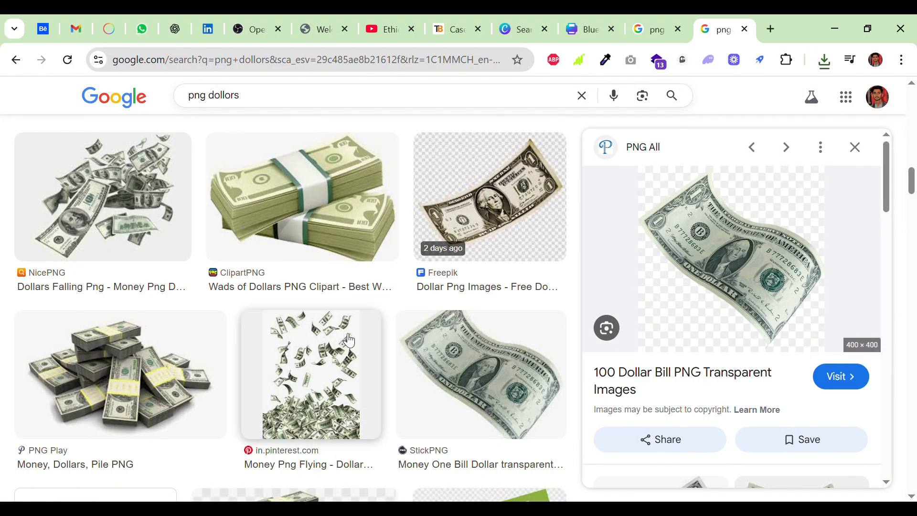
# Change the image search to "png shoked man".
pyautogui.click(281, 104)
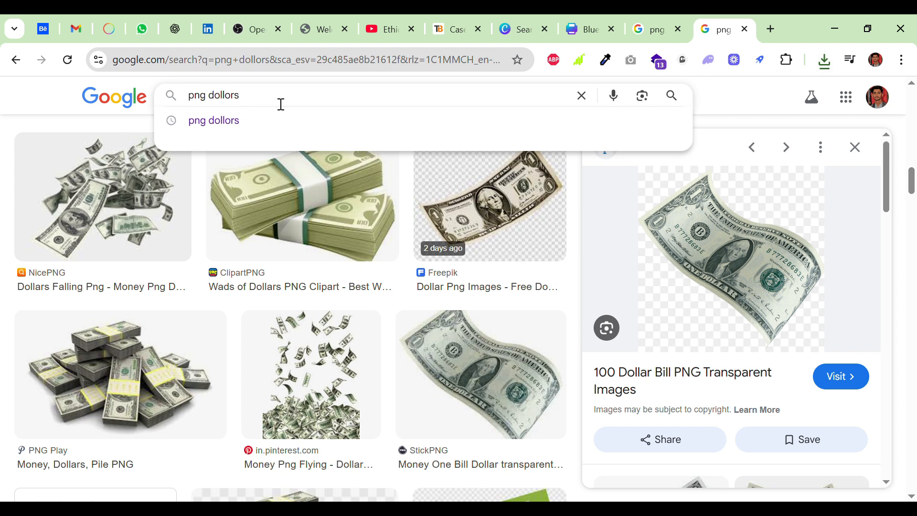
pyautogui.hotkey('ctrl', 'shift', 'Left')
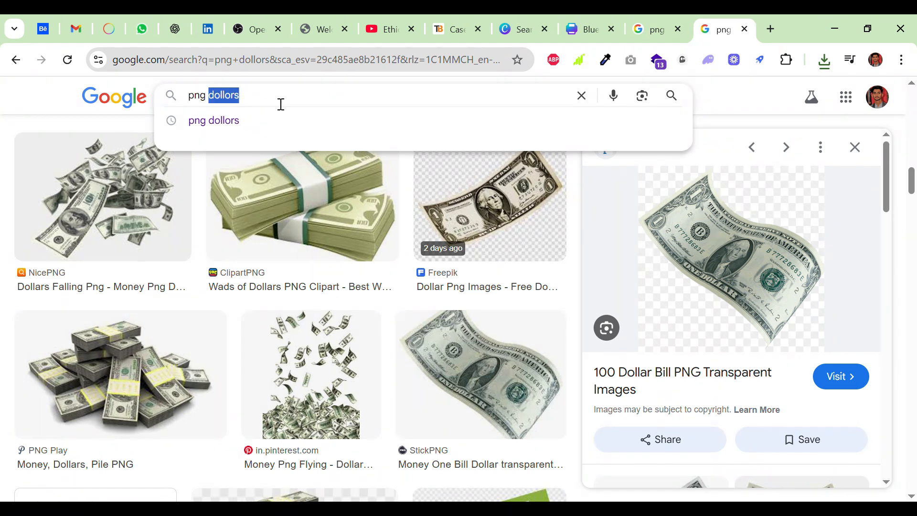
pyautogui.write('shoke')
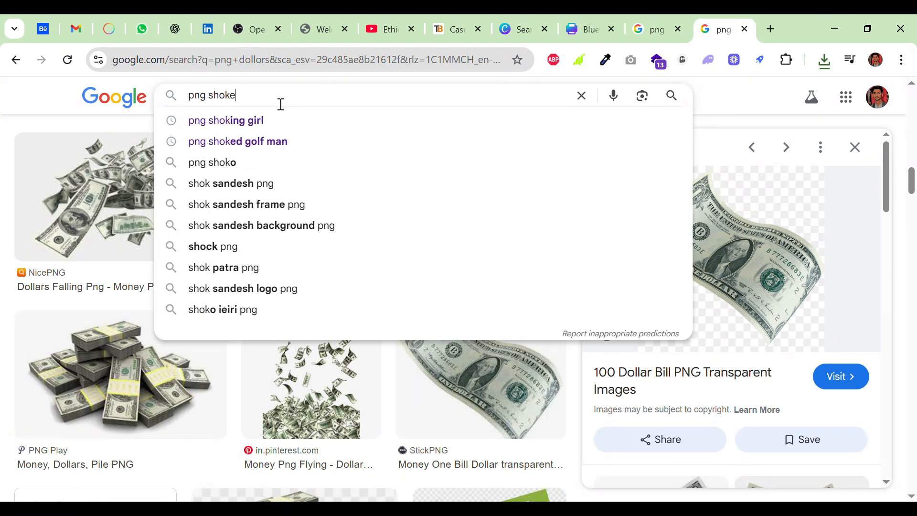
pyautogui.write('d man')
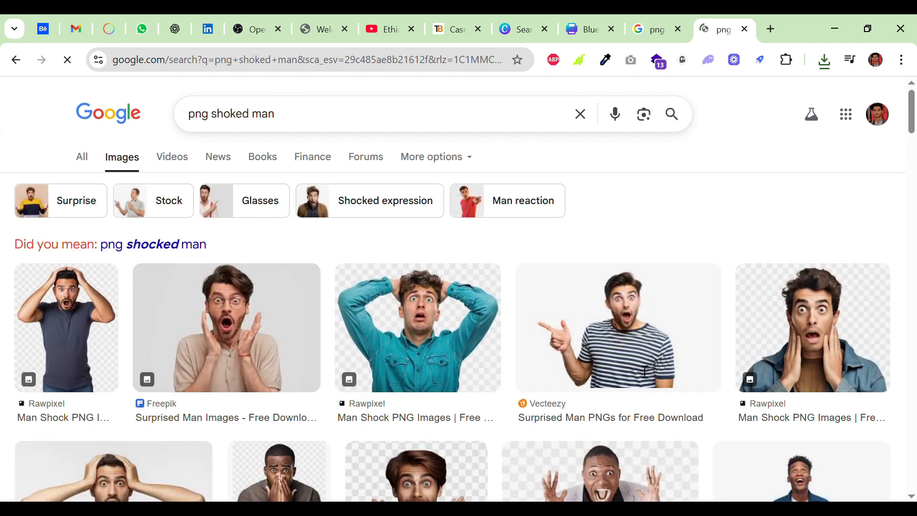
# Open the Vecteezy image of the surprised man in a striped shirt pointing sideways.
pyautogui.scroll(-1, 766, 282)
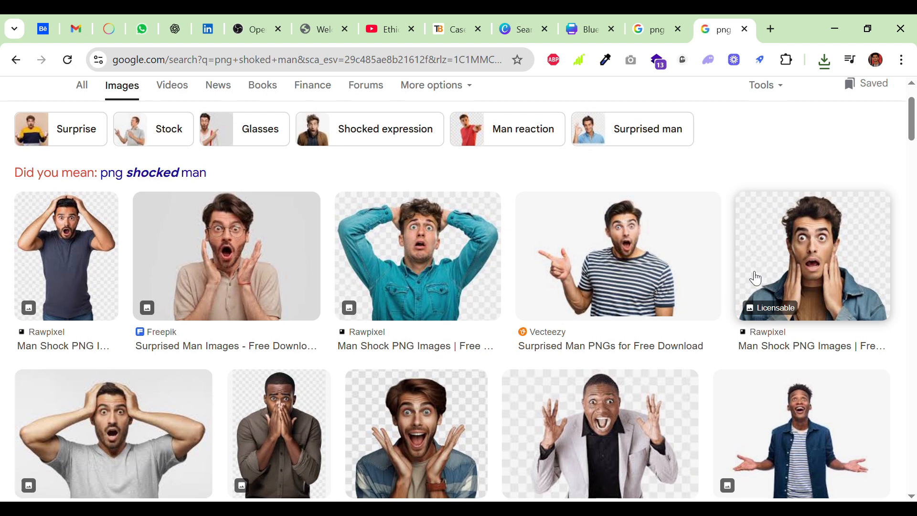
pyautogui.scroll(-1, 598, 244)
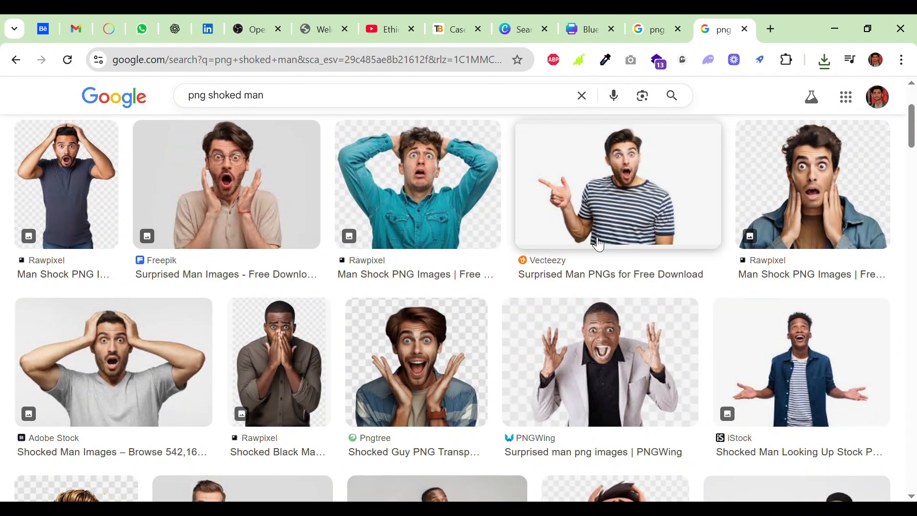
pyautogui.click(658, 199)
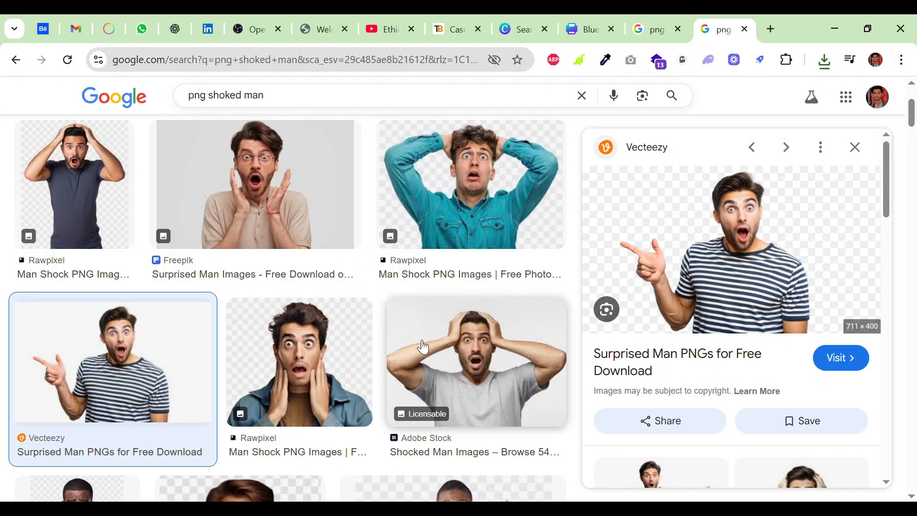
# Browse further shocked man results and open the Adobe Stock image of the pointing man in a grey T-shirt.
pyautogui.scroll(-4, 690, 168)
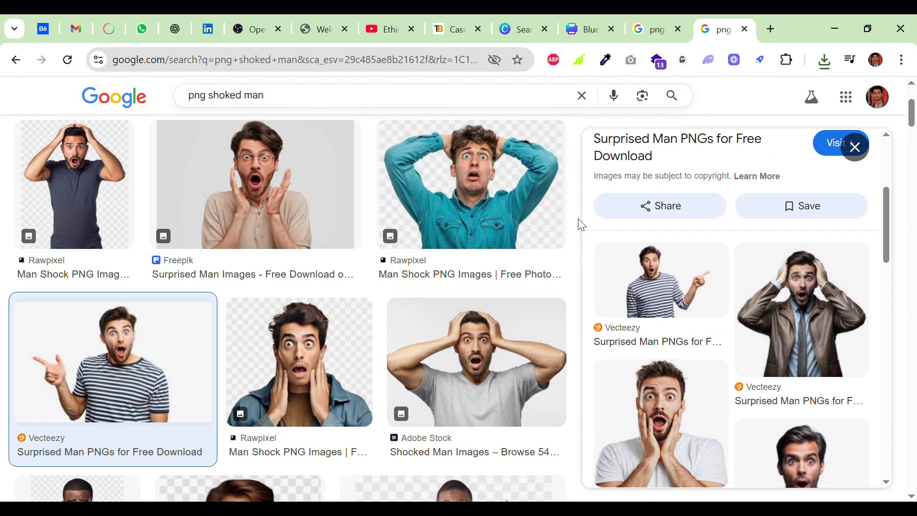
pyautogui.scroll(-4, 279, 211)
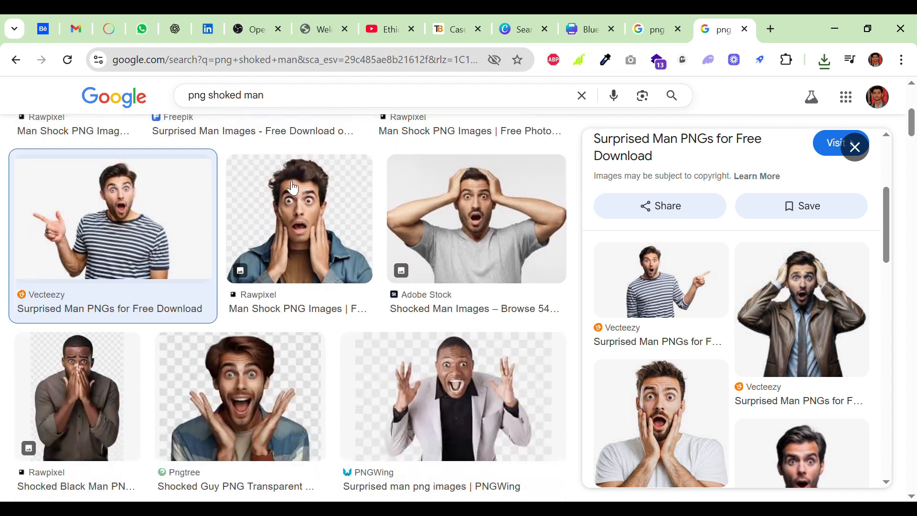
pyautogui.scroll(-4, 205, 308)
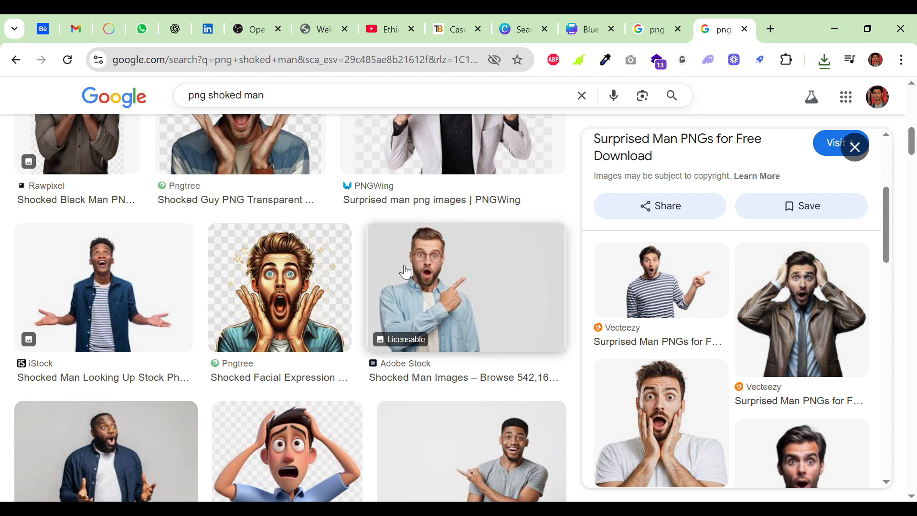
pyautogui.scroll(-3, 486, 264)
pyautogui.scroll(-3, 486, 262)
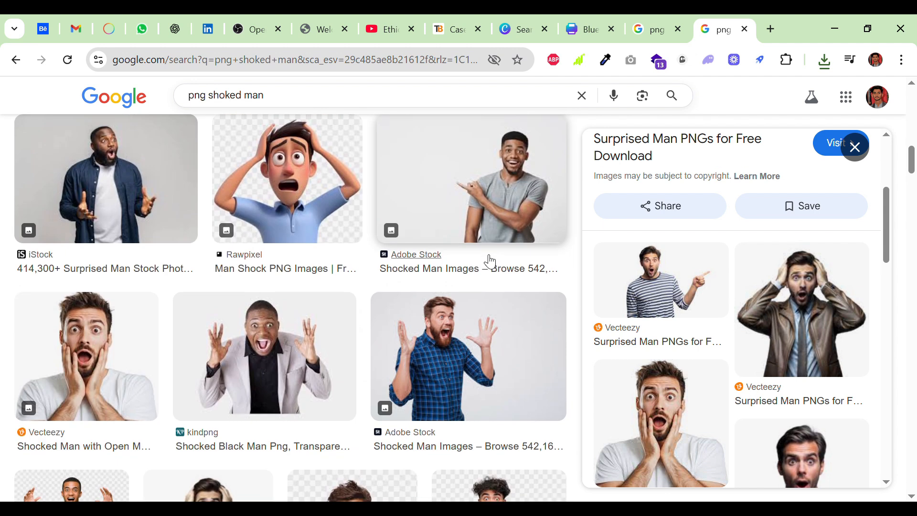
pyautogui.click(474, 186)
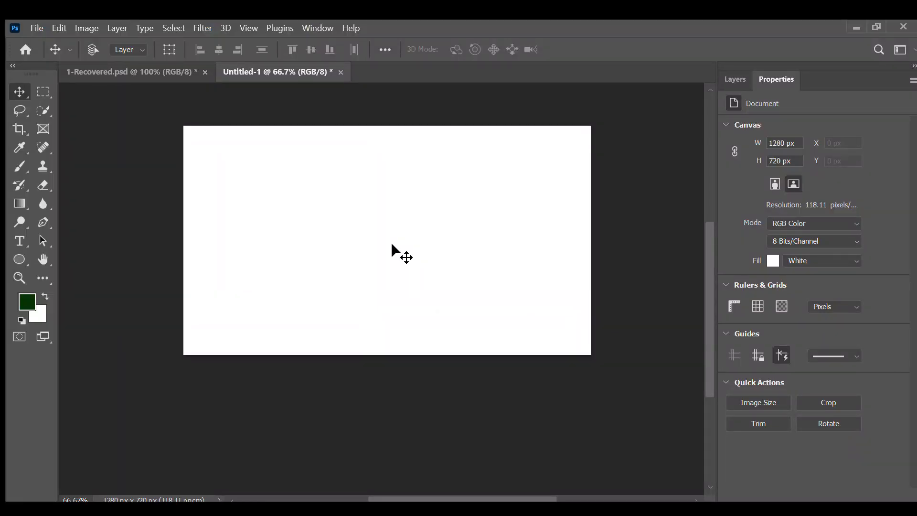
# Paste the trading chart image onto the canvas and scale it to the full 1280 px canvas width.
pyautogui.hotkey('ctrl', 'v')
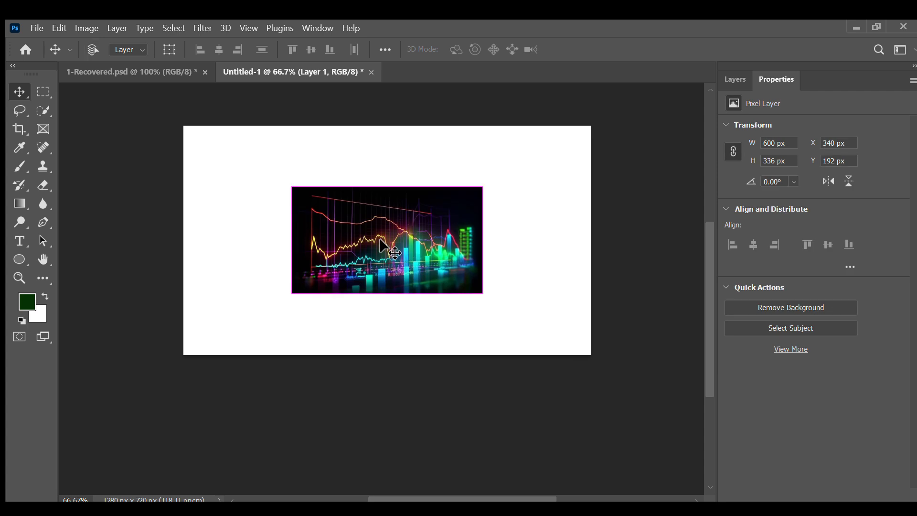
pyautogui.hotkey('ctrl', 't')
pyautogui.moveTo(292, 241); pyautogui.dragTo(186, 240)
pyautogui.moveTo(485, 247); pyautogui.dragTo(593, 254)
pyautogui.click(705, 49)
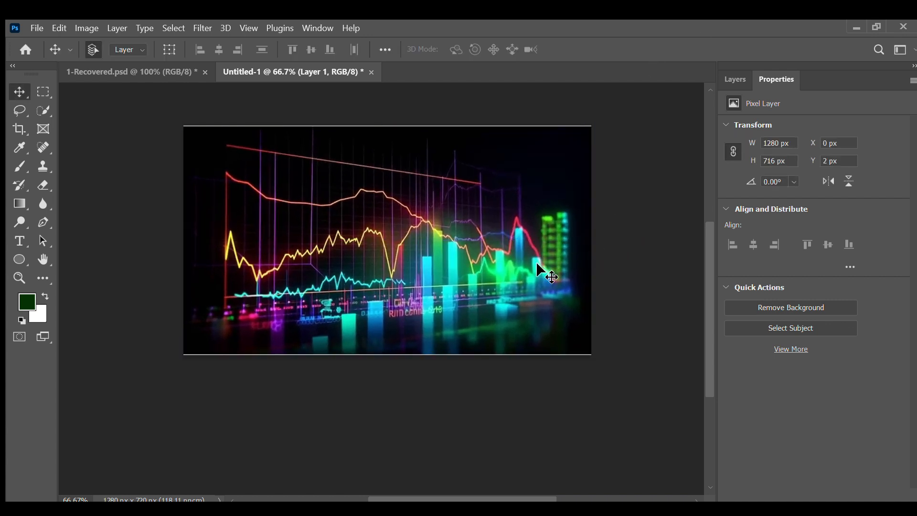
# Enlarge the trading chart image to about 104% and centre it so it covers the whole canvas.
pyautogui.hotkey('ctrl', 't')
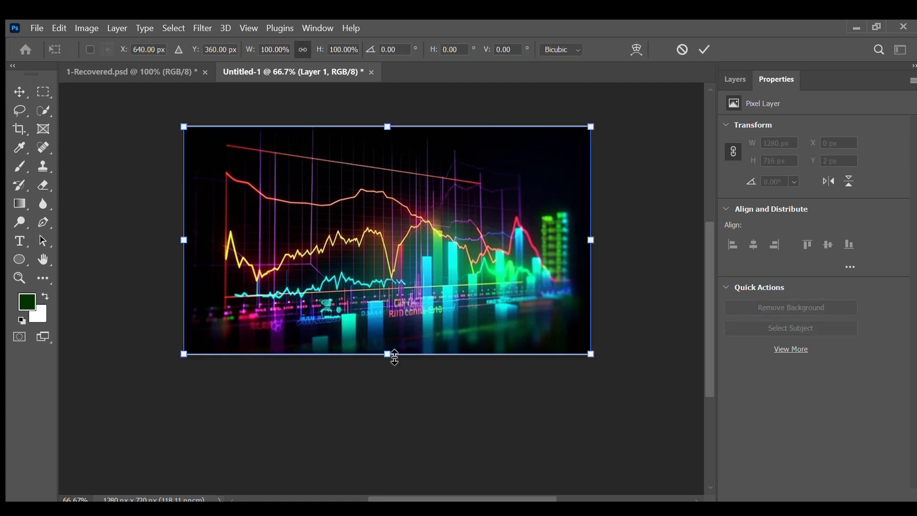
pyautogui.moveTo(394, 359); pyautogui.dragTo(395, 368)
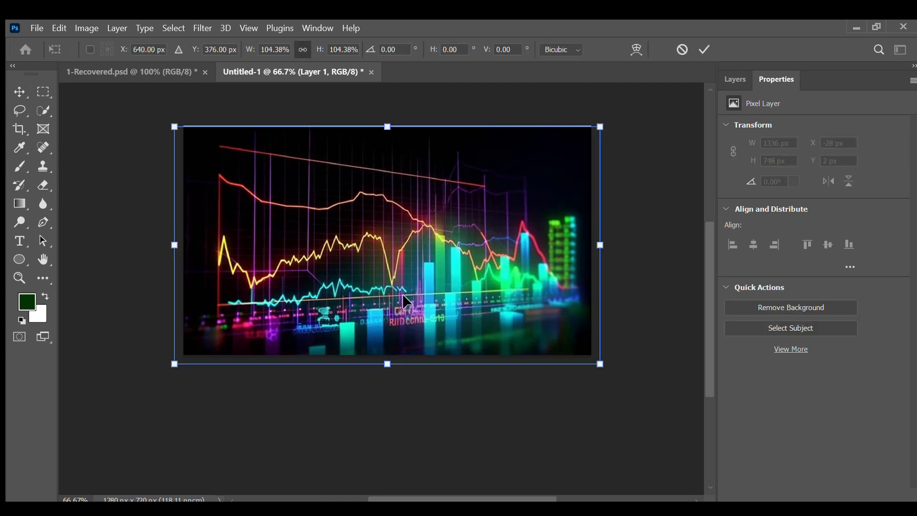
pyautogui.moveTo(407, 300); pyautogui.dragTo(407, 294)
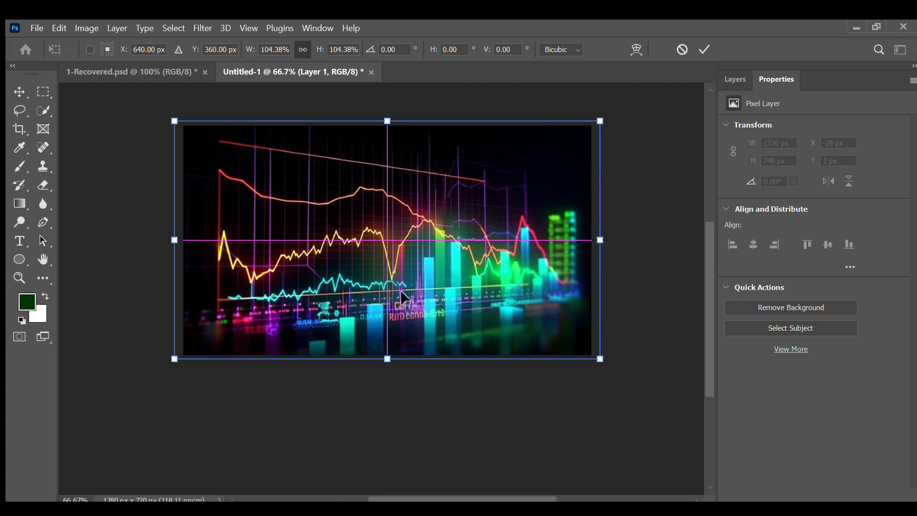
pyautogui.click(703, 50)
pyautogui.click(635, 210)
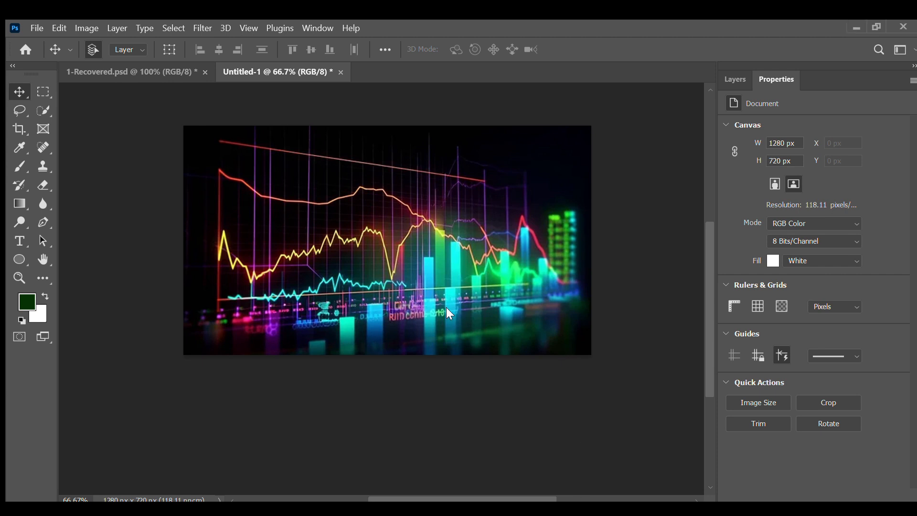
# Place the photo of the pointing man in the grey T-shirt over the chart, enlarged to about 190%.
pyautogui.moveTo(478, 241); pyautogui.dragTo(567, 243)
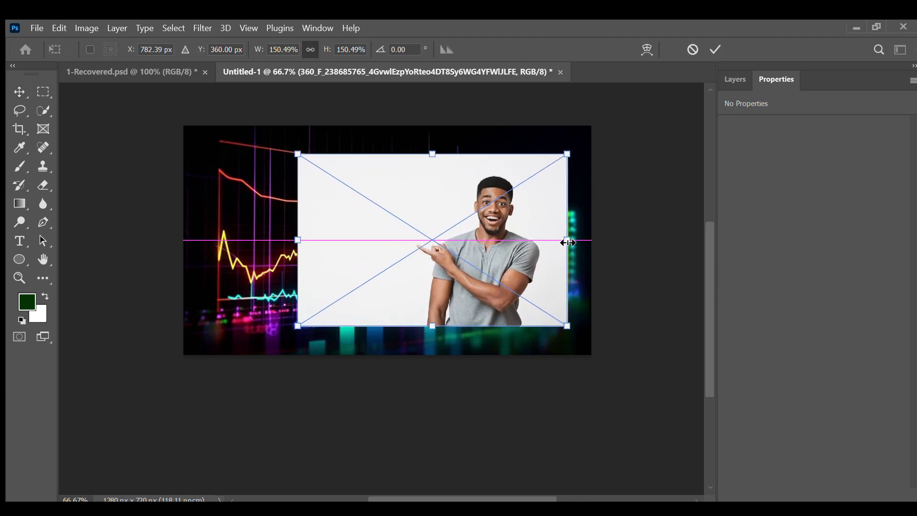
pyautogui.moveTo(297, 240); pyautogui.dragTo(227, 240)
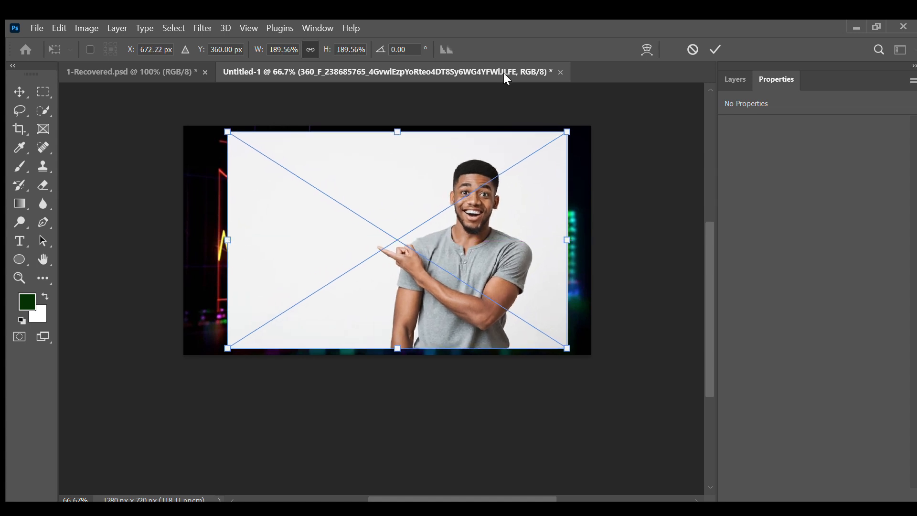
pyautogui.click(715, 50)
# Erase the white background around the man using the Magic Eraser at tolerance 32.
pyautogui.click(42, 186)
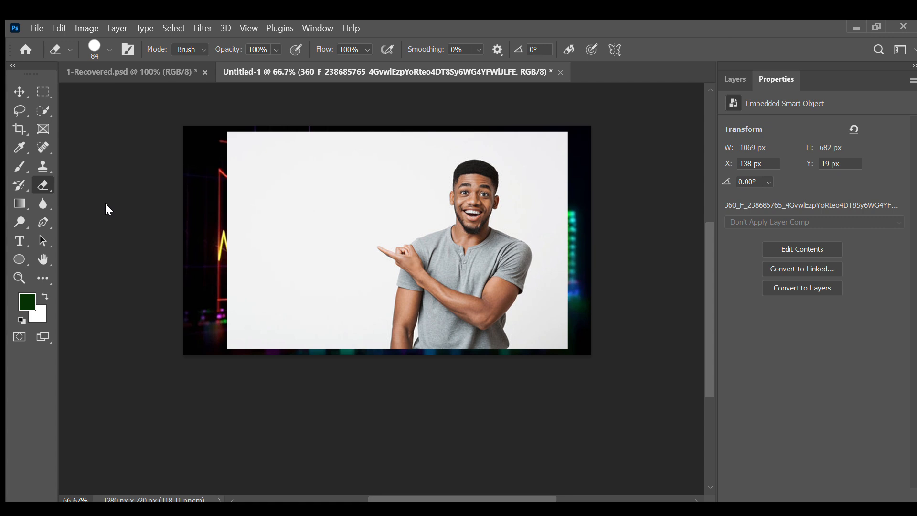
pyautogui.hotkey('shift', 'e')
pyautogui.hotkey('shift', 'e')
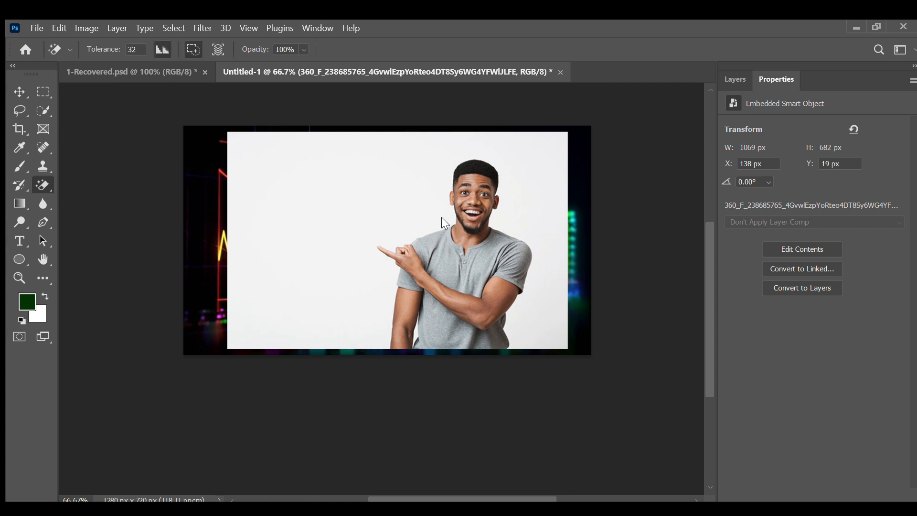
pyautogui.click(425, 222)
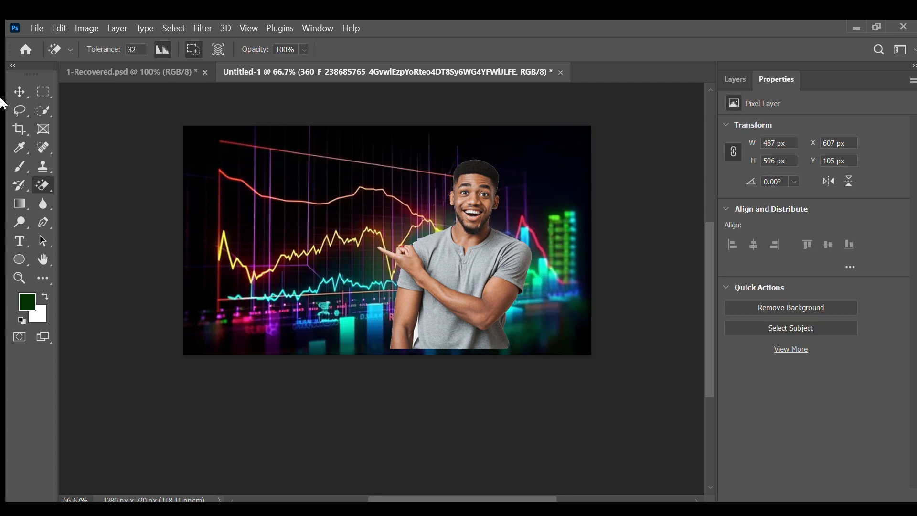
# Move the man to the canvas's lower-right corner and erase the leftover white patch between his arm and torso.
pyautogui.click(19, 91)
pyautogui.moveTo(464, 280); pyautogui.dragTo(511, 281)
pyautogui.click(43, 186)
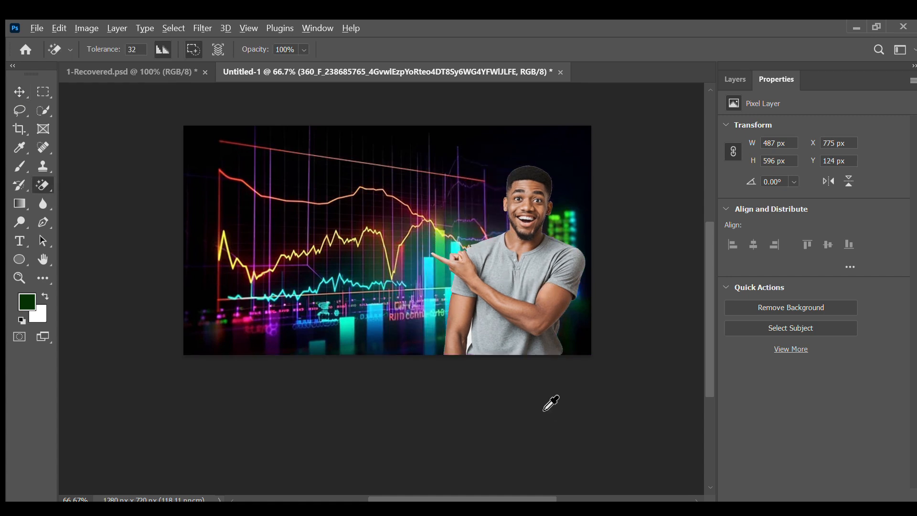
pyautogui.scroll(5, 497, 358)
pyautogui.click(473, 346)
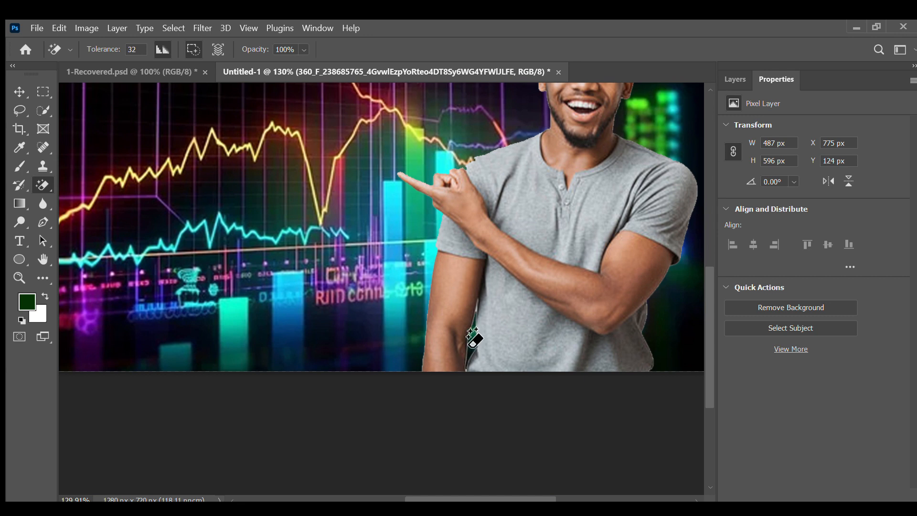
# Shift the man slightly lower so his top edge sits at about Y 138 px.
pyautogui.click(14, 93)
pyautogui.scroll(-5, 526, 248)
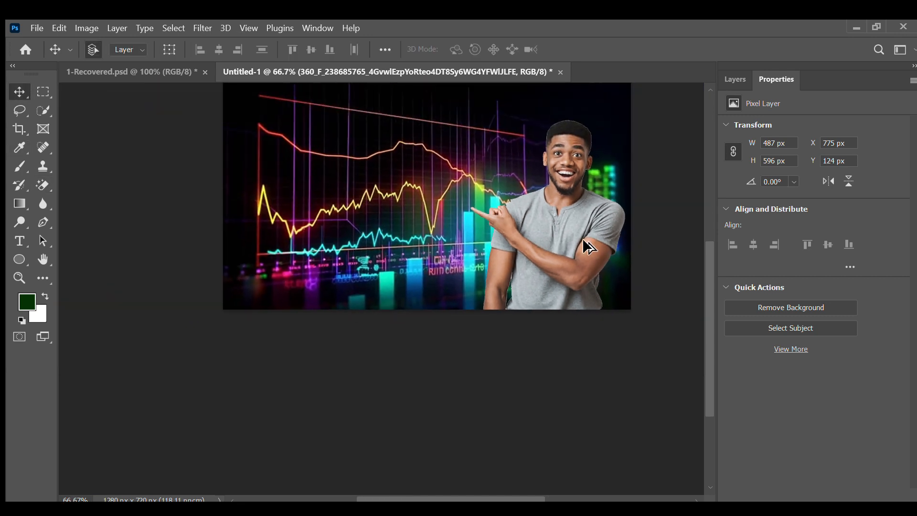
pyautogui.moveTo(519, 231); pyautogui.dragTo(525, 291)
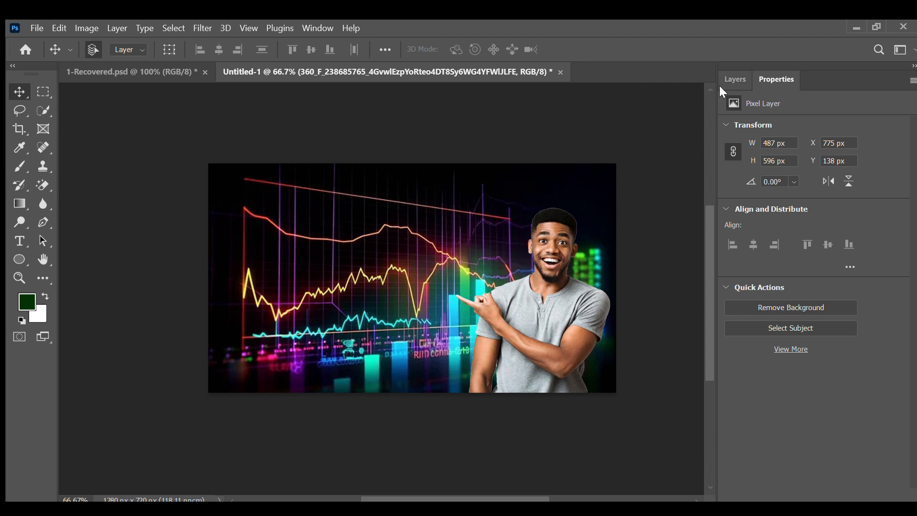
# Add a new empty layer and place it between the man's layer and the chart layer.
pyautogui.click(731, 79)
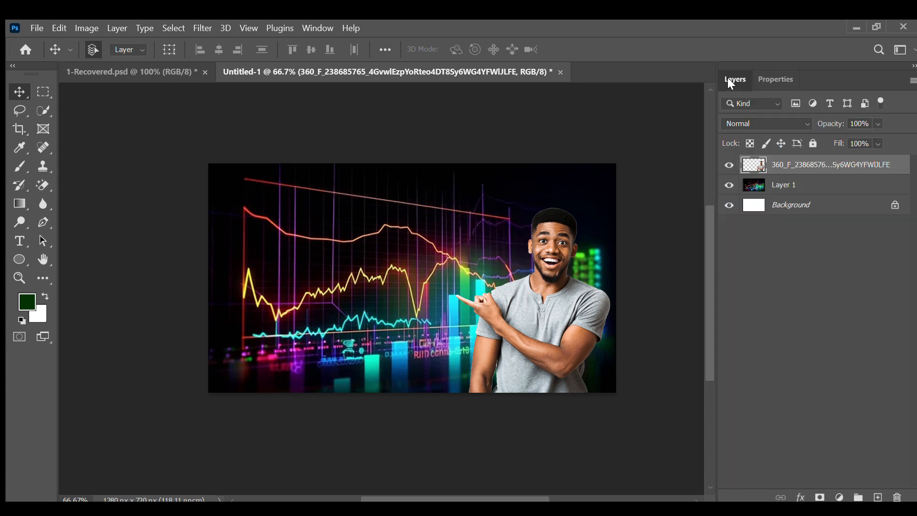
pyautogui.click(878, 498)
pyautogui.moveTo(809, 171); pyautogui.dragTo(808, 194)
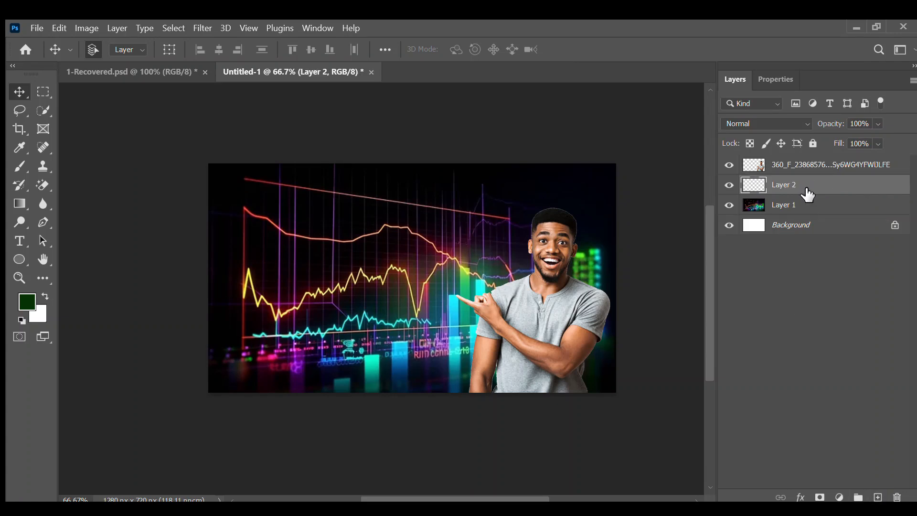
# Try painting a dark green glow behind the man with a soft brush at sizes 196 and 385, undoing each attempt.
pyautogui.click(20, 167)
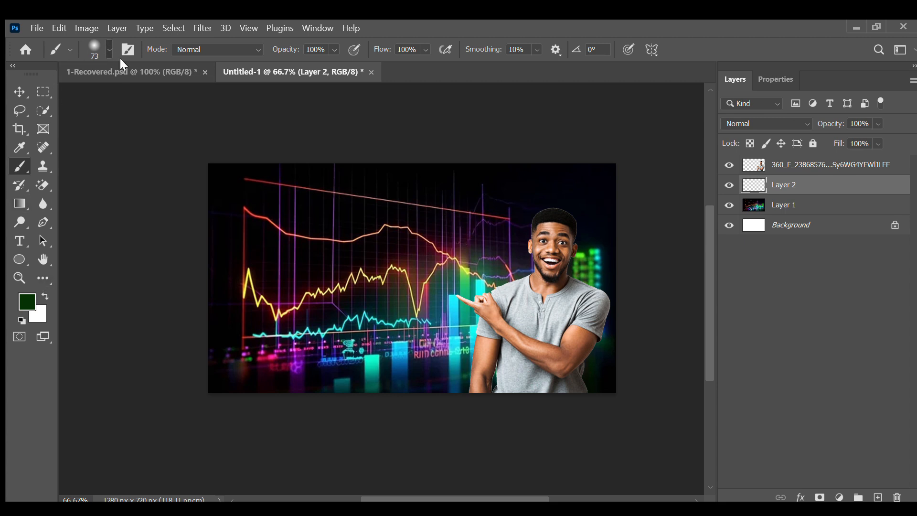
pyautogui.moveTo(133, 83); pyautogui.dragTo(147, 89)
pyautogui.click(561, 255)
pyautogui.moveTo(562, 256)
pyautogui.mouseDown()
pyautogui.moveTo(591, 282)
pyautogui.moveTo(553, 287)
pyautogui.moveTo(536, 259)
pyautogui.moveTo(562, 241)
pyautogui.mouseUp()
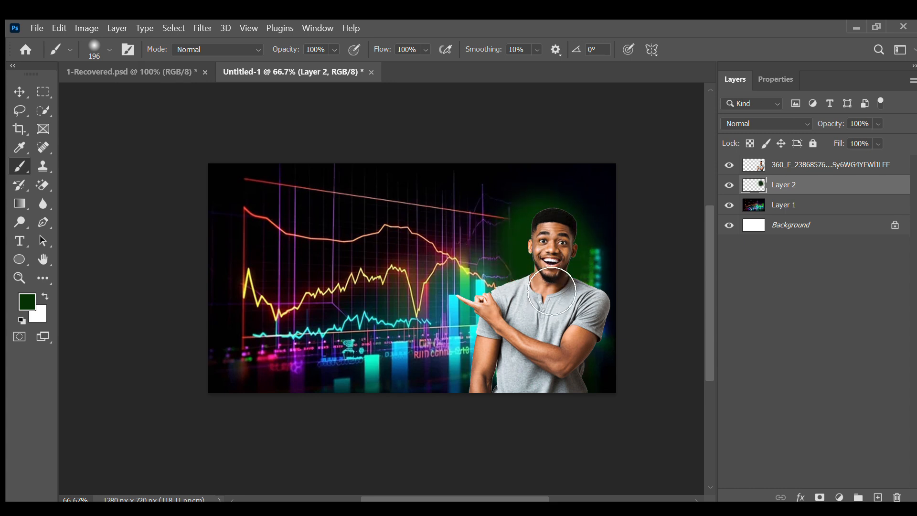
pyautogui.hotkey('ctrl', 'z')
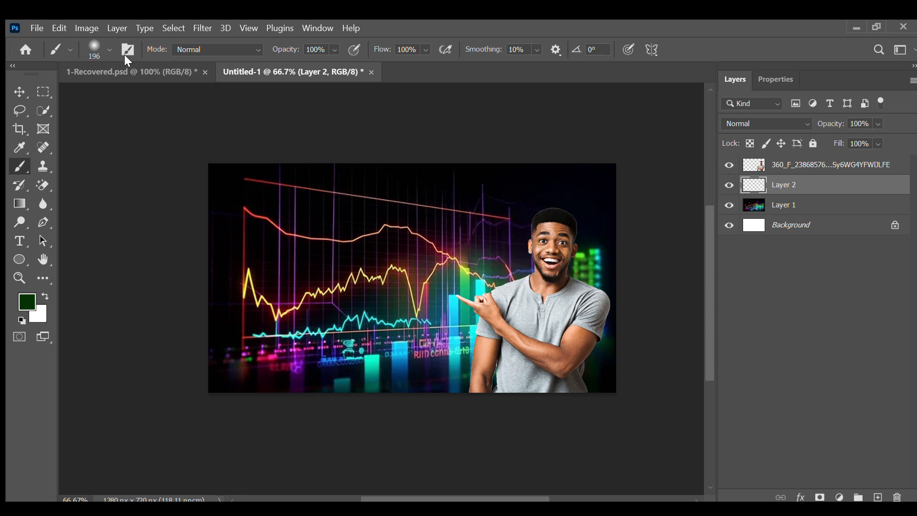
pyautogui.click(156, 85)
pyautogui.hotkey('ctrl', 'shift', 'z')
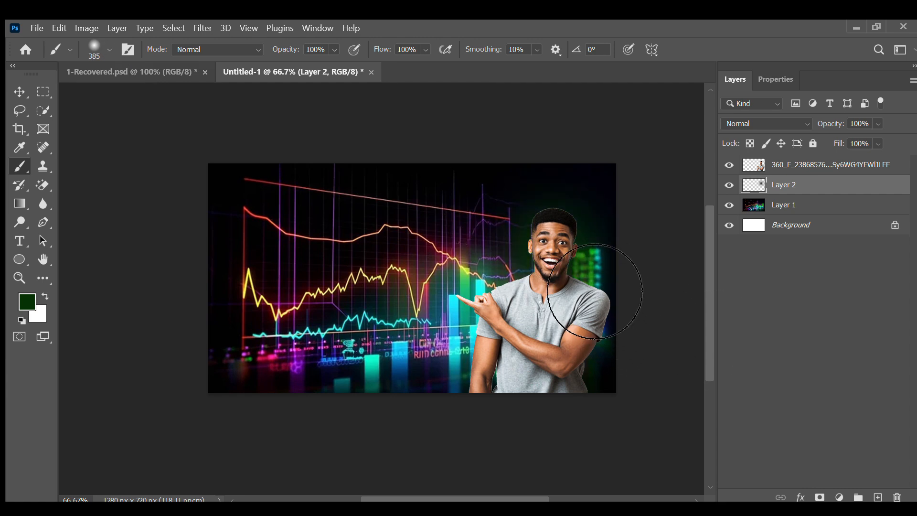
pyautogui.hotkey('ctrl', 'z')
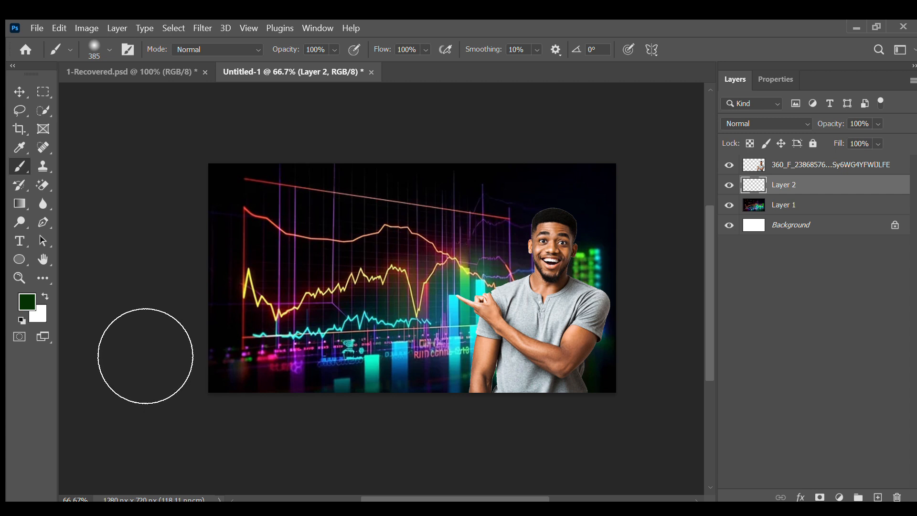
# Set the foreground colour to golden yellow and enlarge the soft brush to size 450.
pyautogui.press('i')
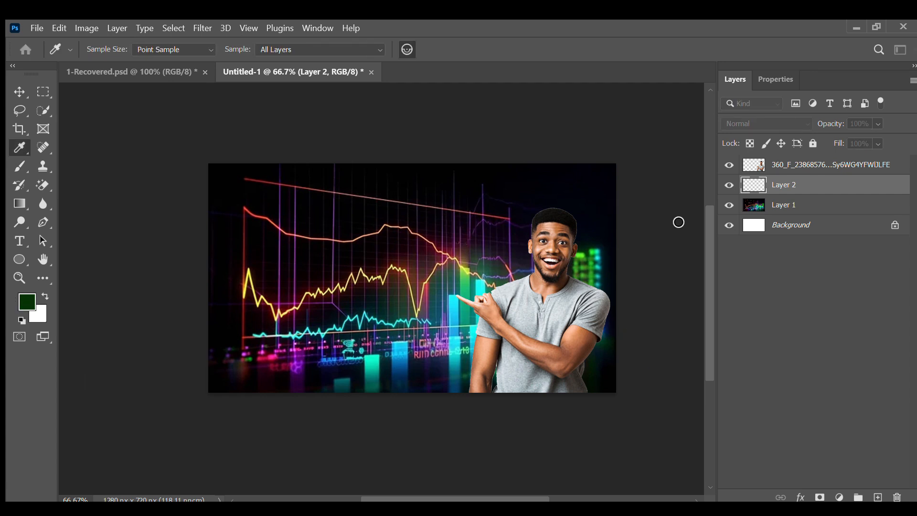
pyautogui.press('b')
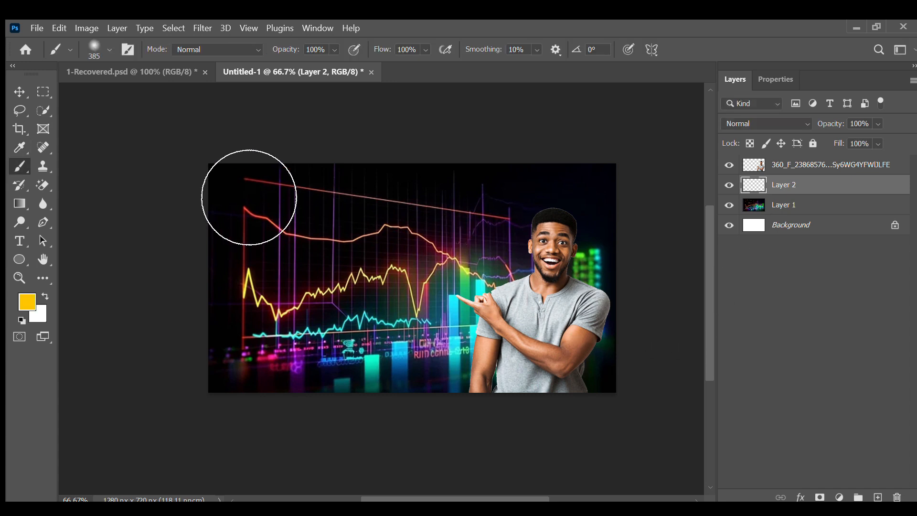
pyautogui.press(']')
pyautogui.press(']')
pyautogui.press(']')
pyautogui.press(']')
pyautogui.press(']')
pyautogui.press(']')
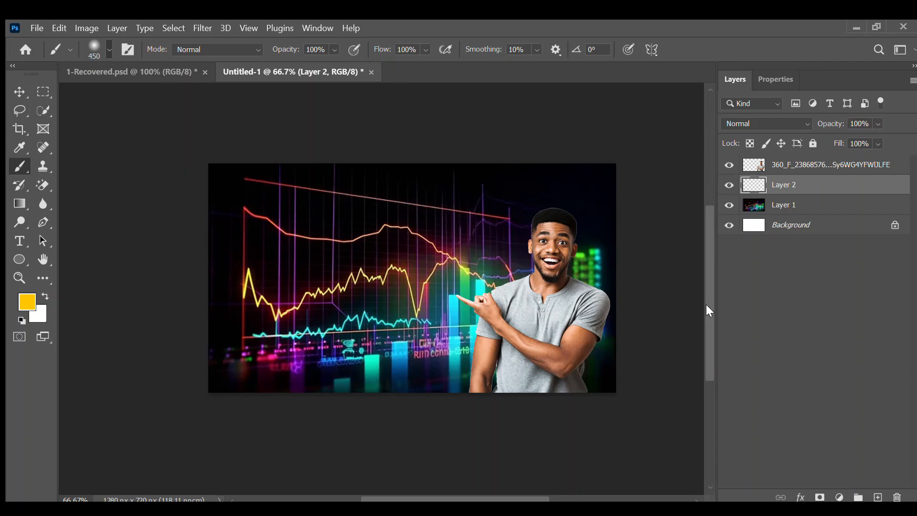
# Paint a soft golden yellow glow behind the man's head and shoulders on Layer 2.
pyautogui.moveTo(602, 302); pyautogui.dragTo(603, 303)
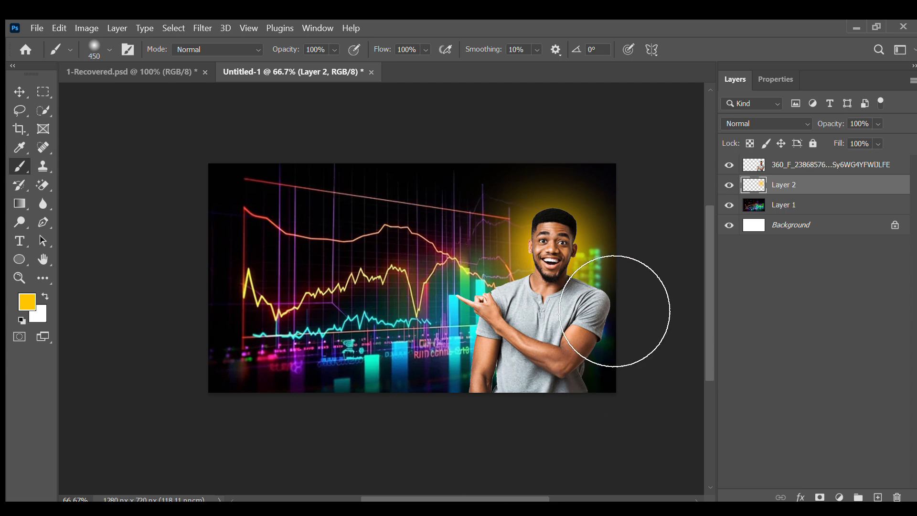
pyautogui.moveTo(615, 311); pyautogui.dragTo(622, 303)
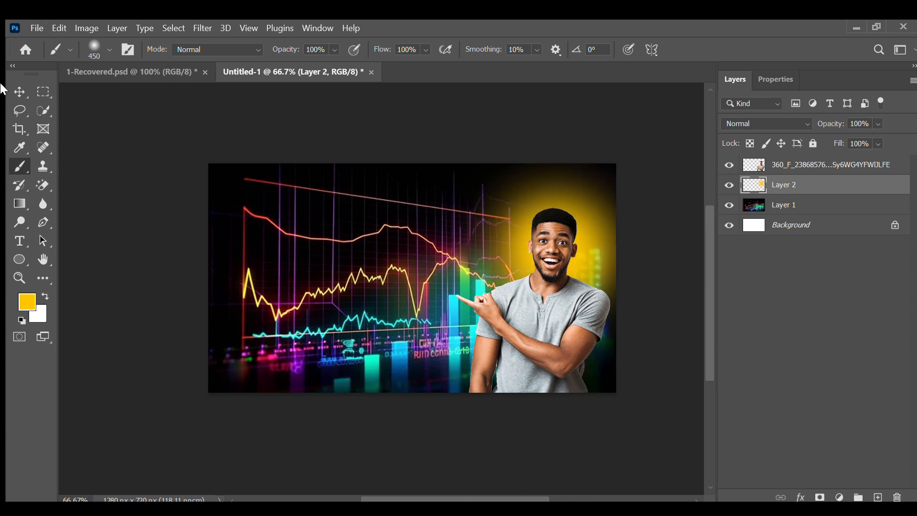
pyautogui.click(19, 91)
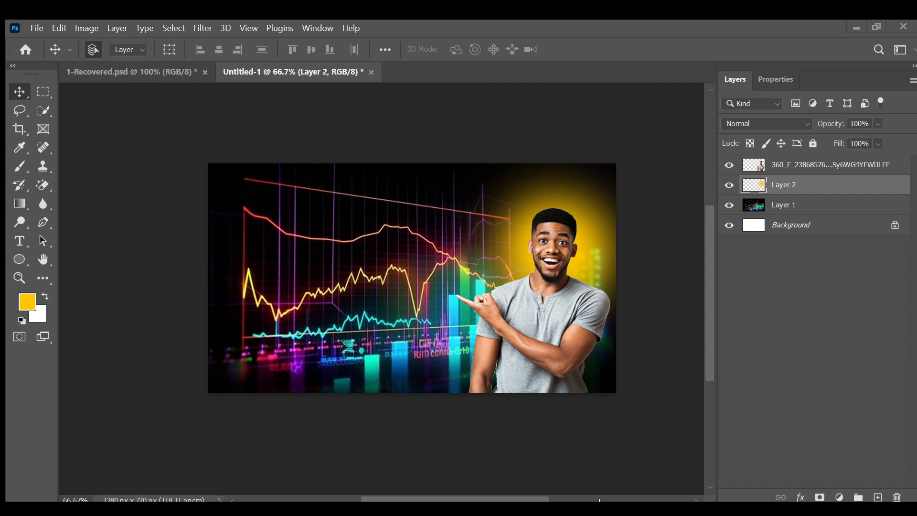
# Add the text "SCALPING" in golden yellow Arial Bold, 12 pt, over the chart.
pyautogui.click(19, 241)
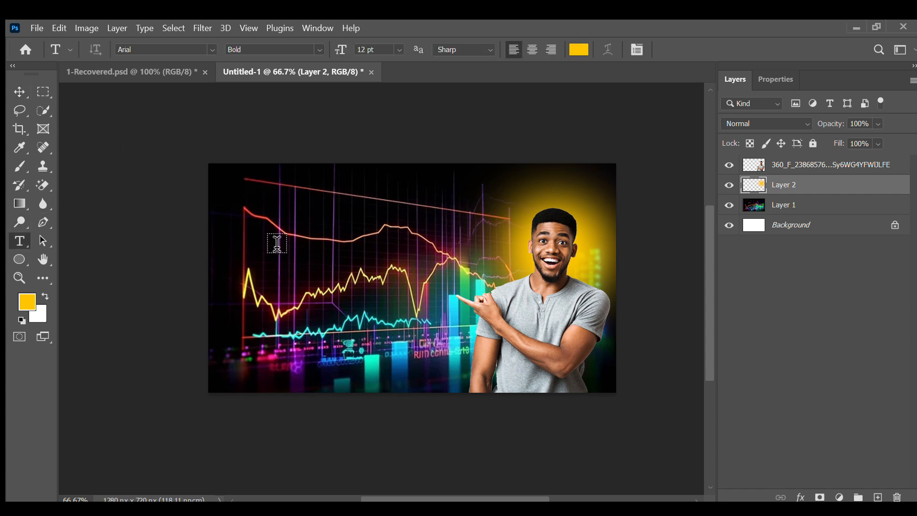
pyautogui.click(281, 267)
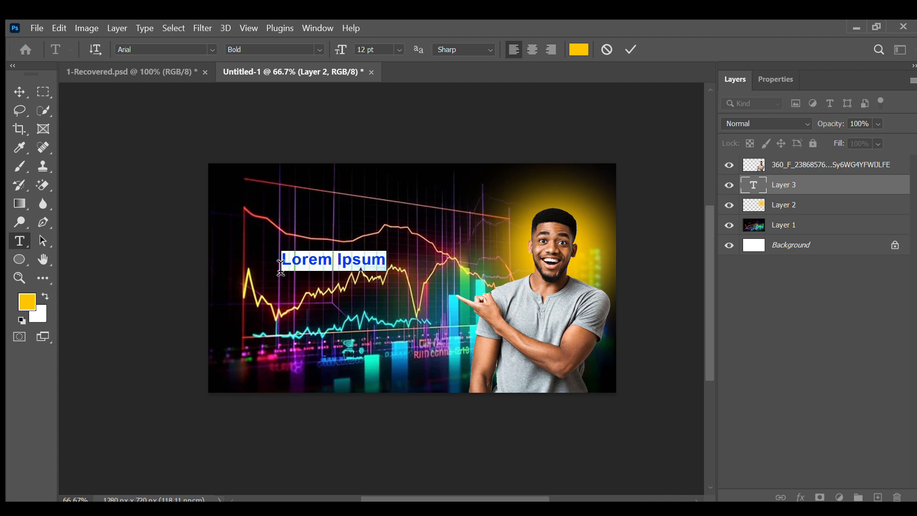
pyautogui.write('SCALPING')
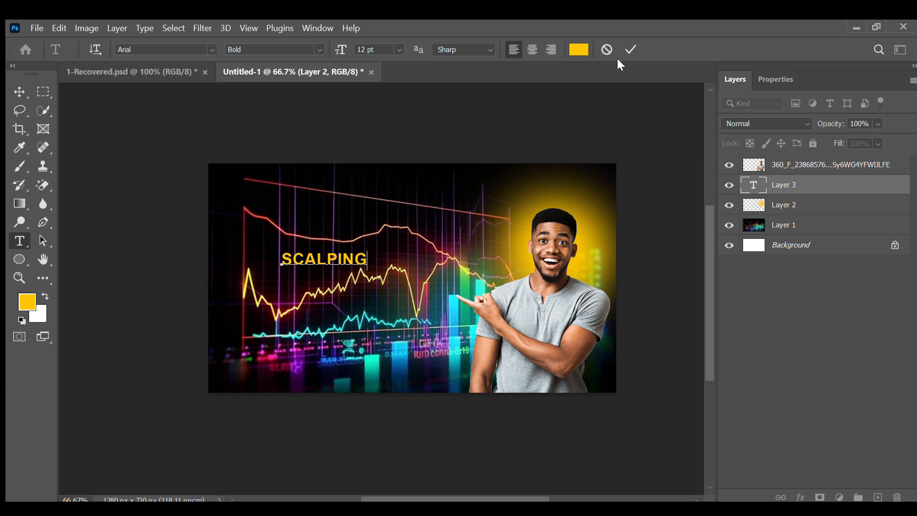
pyautogui.click(630, 48)
# Scale the SCALPING text up to about 233% and place it in the upper-left area of the thumbnail.
pyautogui.hotkey('ctrl', 't')
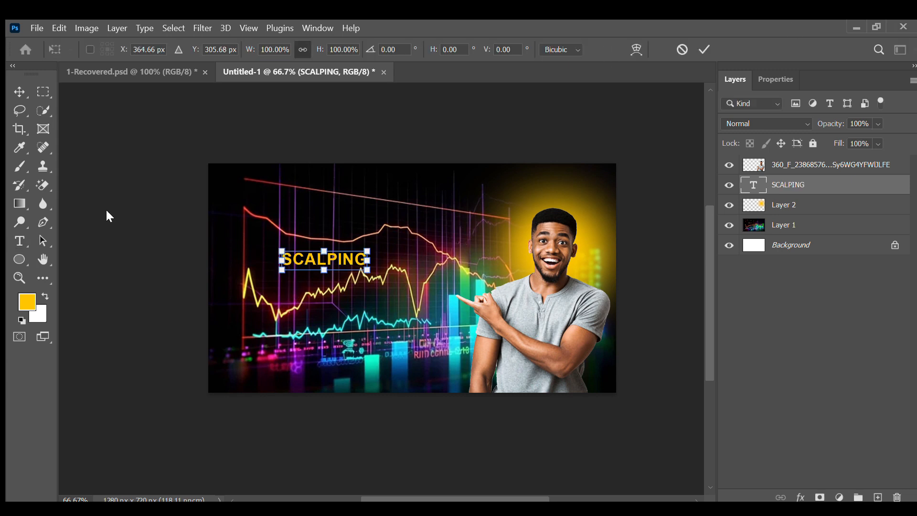
pyautogui.moveTo(368, 265); pyautogui.dragTo(525, 274)
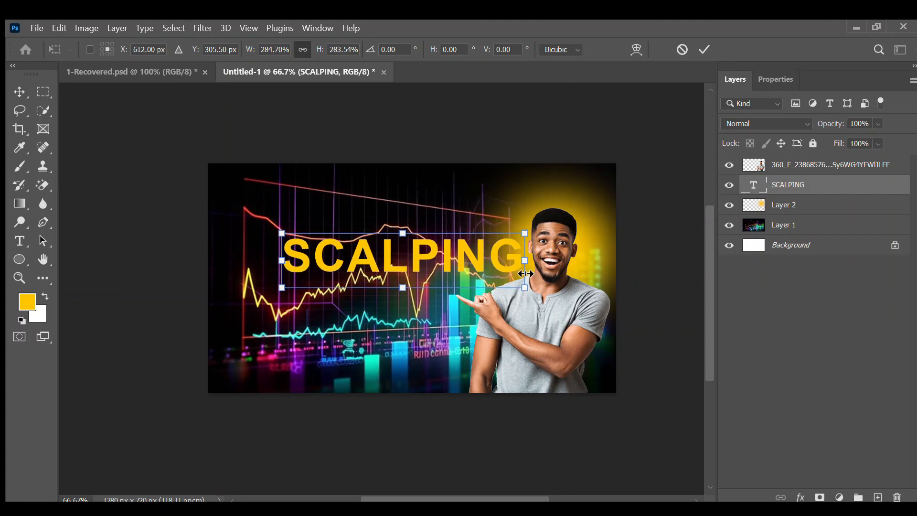
pyautogui.moveTo(471, 271); pyautogui.dragTo(410, 217)
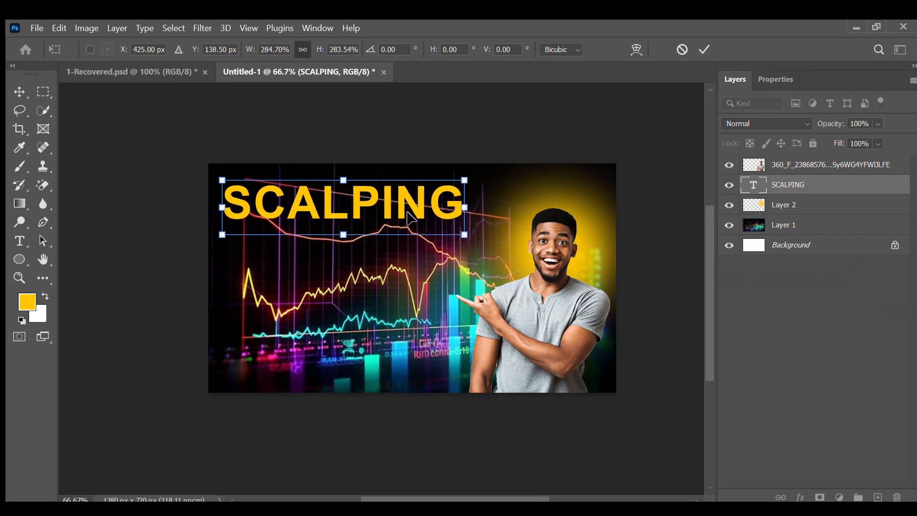
pyautogui.moveTo(464, 207); pyautogui.dragTo(385, 193)
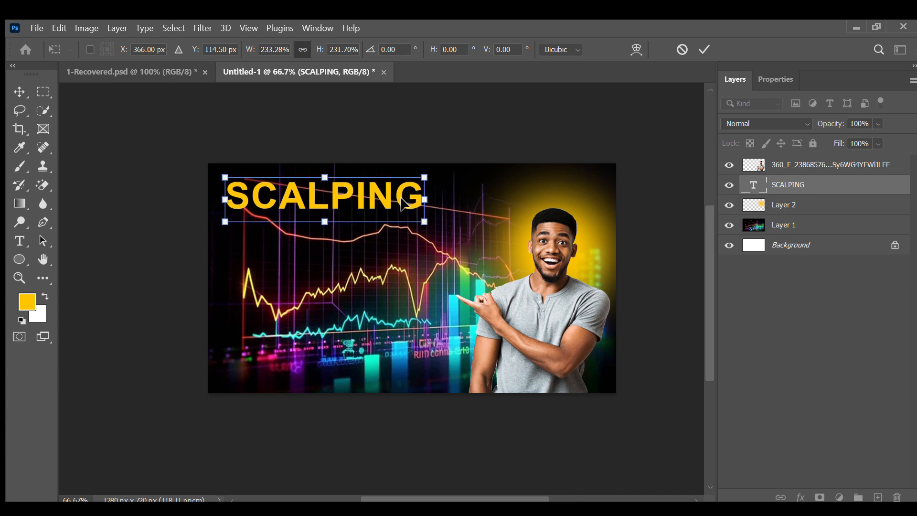
pyautogui.click(703, 49)
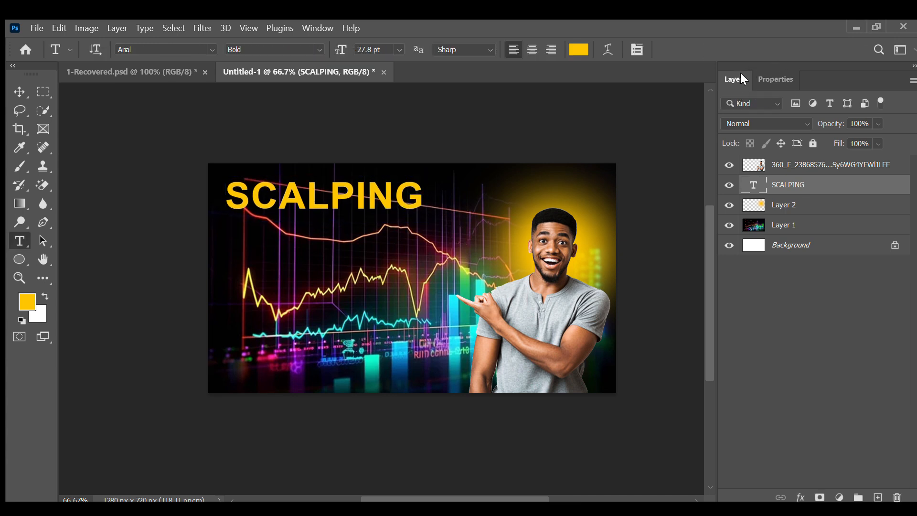
# Change the SCALPING text's font to Balibold Regular after previewing neighbouring fonts such as Anton.
pyautogui.click(785, 71)
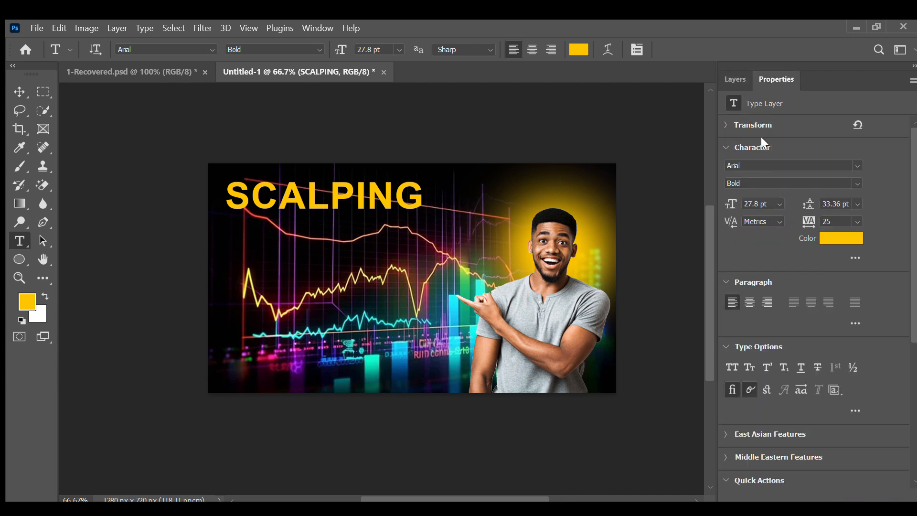
pyautogui.click(851, 162)
pyautogui.press('Up')
pyautogui.press('Up')
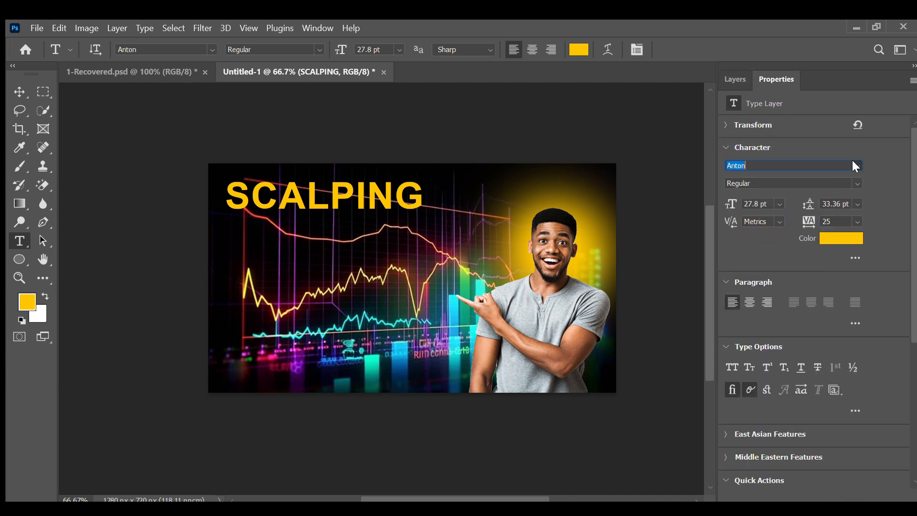
pyautogui.press('Down')
pyautogui.press('Down')
pyautogui.press('Down')
pyautogui.press('Down')
pyautogui.press('Down')
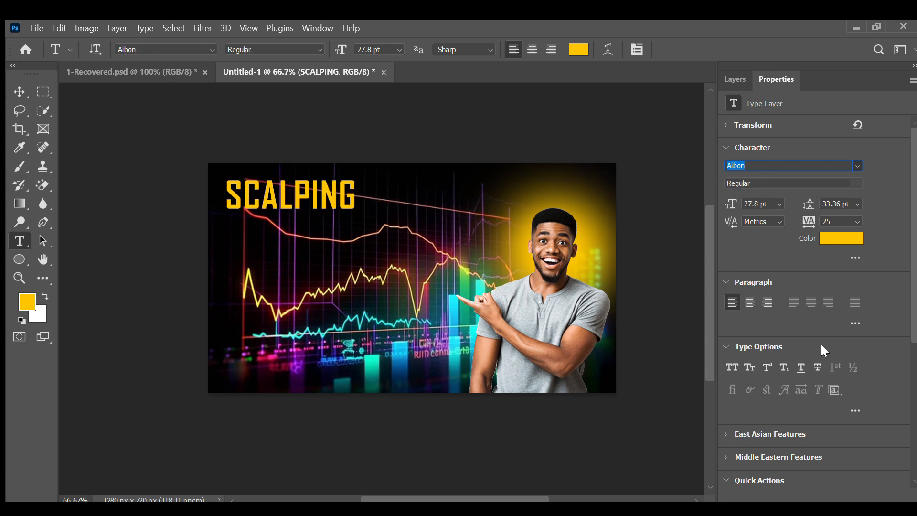
pyautogui.press('Down')
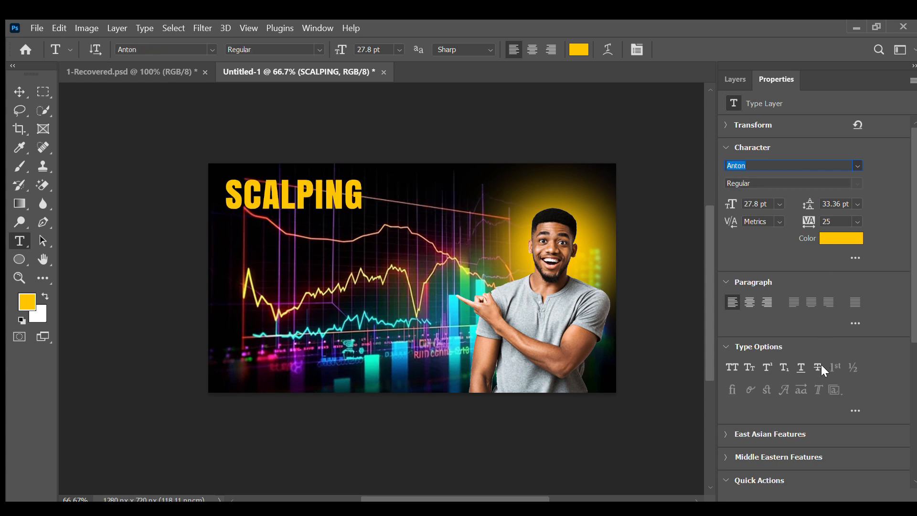
pyautogui.press('Down')
pyautogui.press('Down')
pyautogui.press('Down')
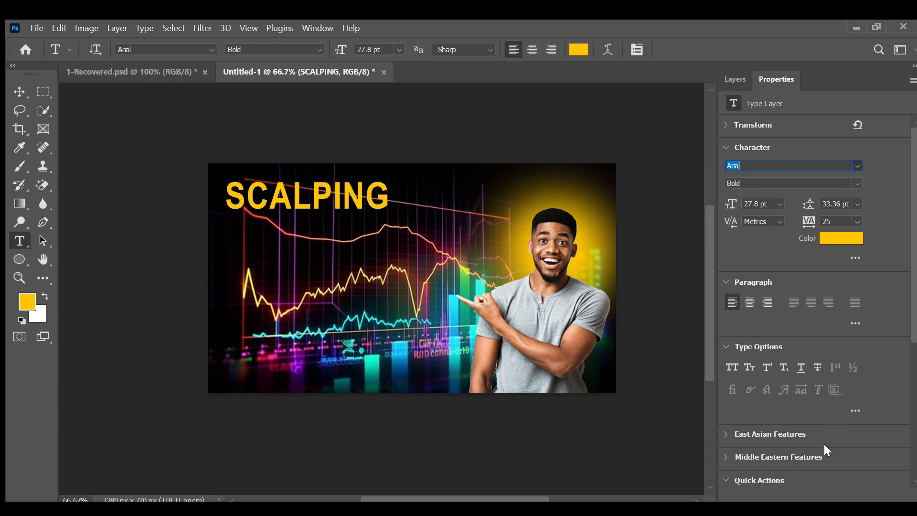
pyautogui.press('Down')
pyautogui.press('Down')
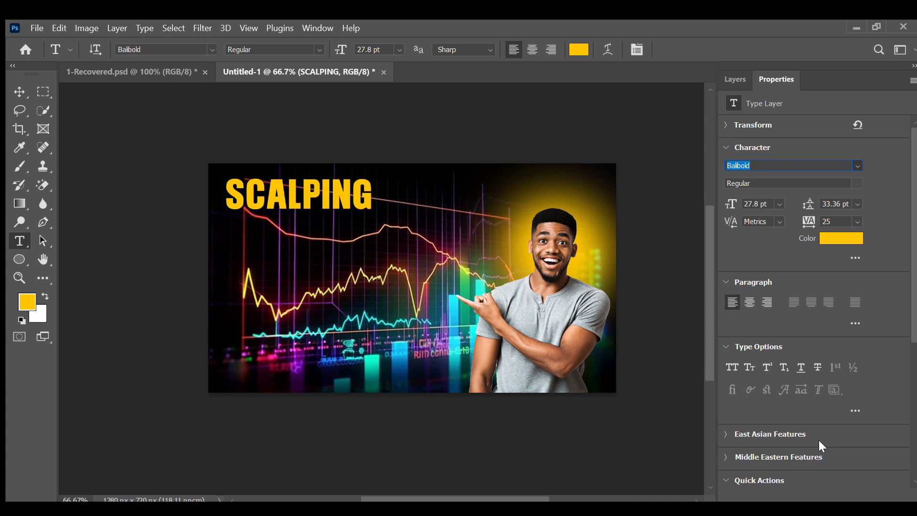
pyautogui.press('Return')
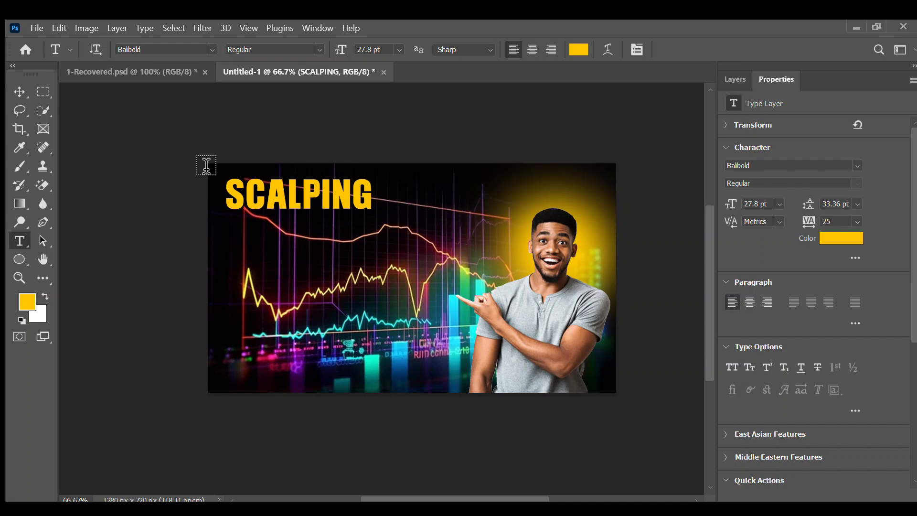
# Enlarge the SCALPING text to about 132%, giving it a size of 36.75 pt.
pyautogui.click(19, 91)
pyautogui.hotkey('ctrl', 't')
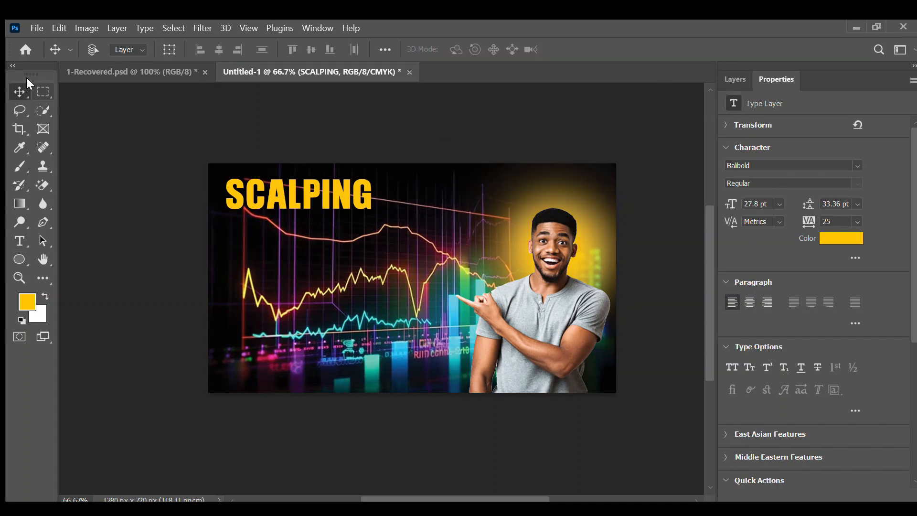
pyautogui.moveTo(373, 196)
pyautogui.mouseDown()
pyautogui.moveTo(420, 206)
pyautogui.moveTo(381, 210)
pyautogui.mouseUp()
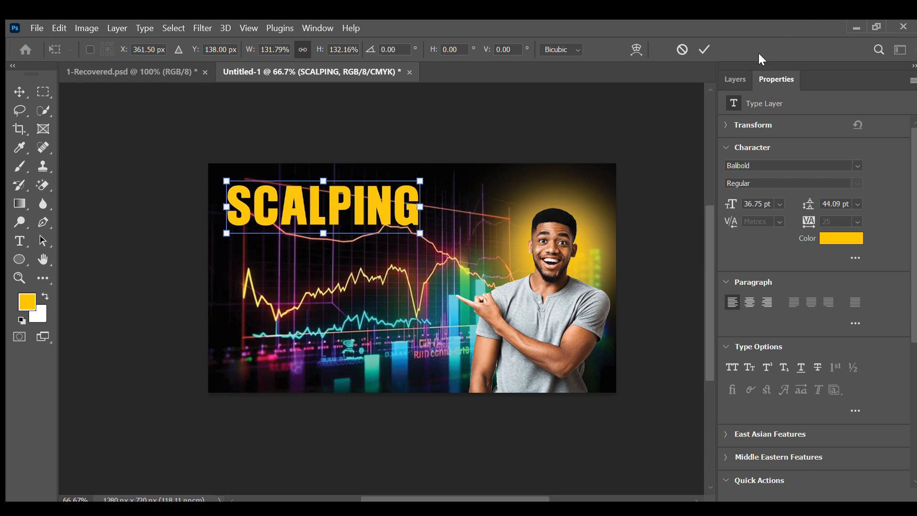
pyautogui.click(704, 51)
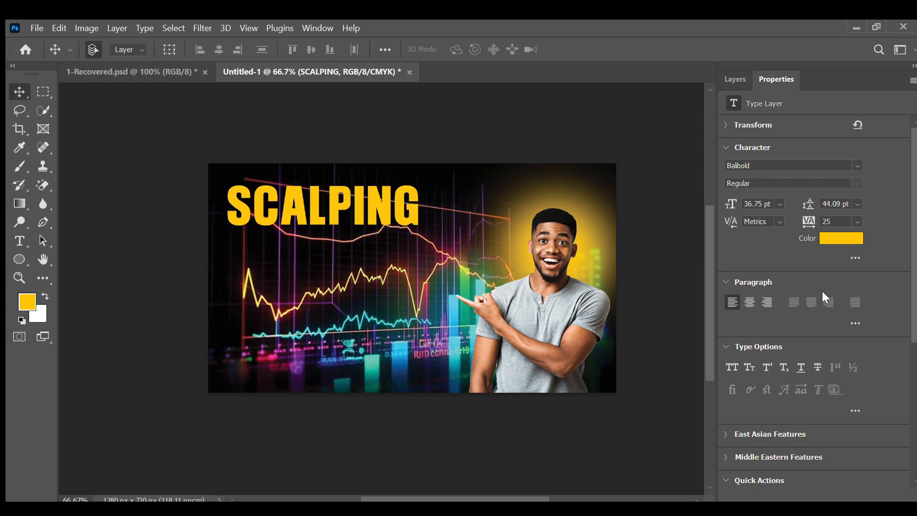
# Add a Gradient Overlay to the SCALPING text with golden yellow as the colour of the letters' lower part.
pyautogui.click(722, 79)
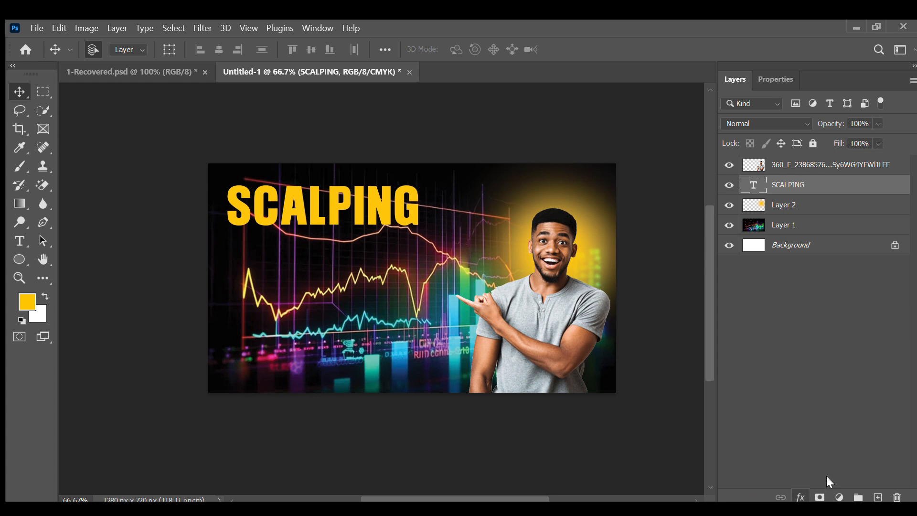
pyautogui.click(825, 452)
pyautogui.press('i')
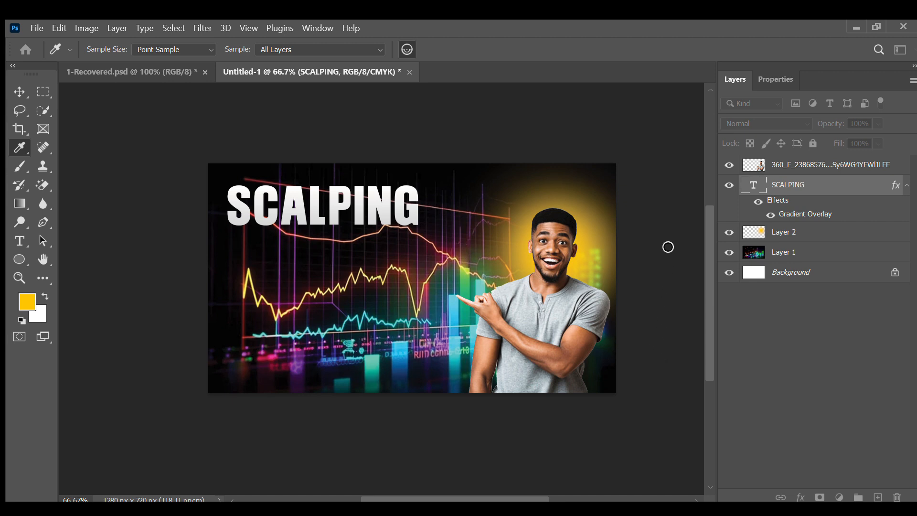
pyautogui.click(668, 230)
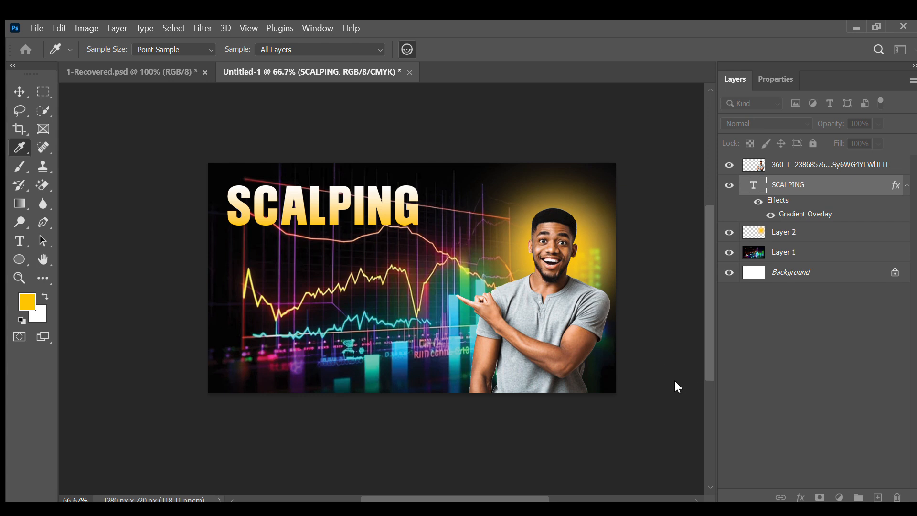
# Try other upper colours for the SCALPING text's gradient, including blue, and apply a brownish gold.
pyautogui.click(664, 316)
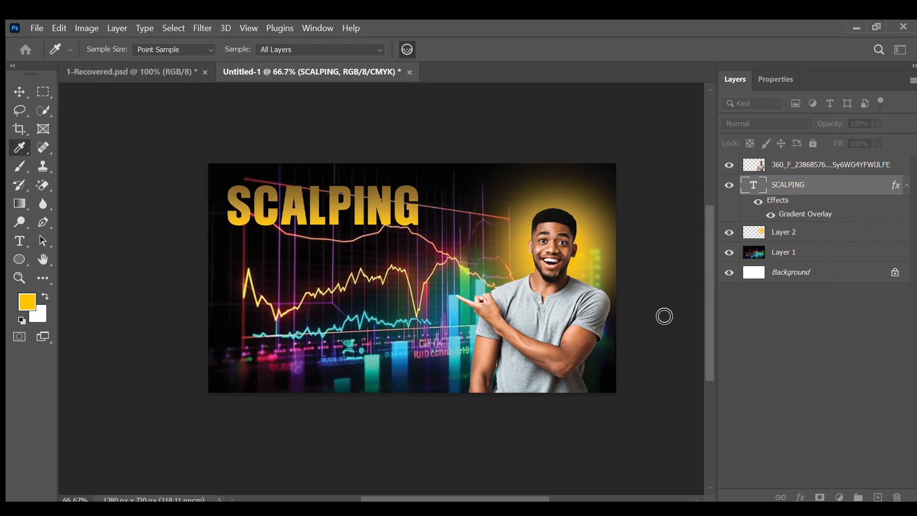
pyautogui.click(666, 285)
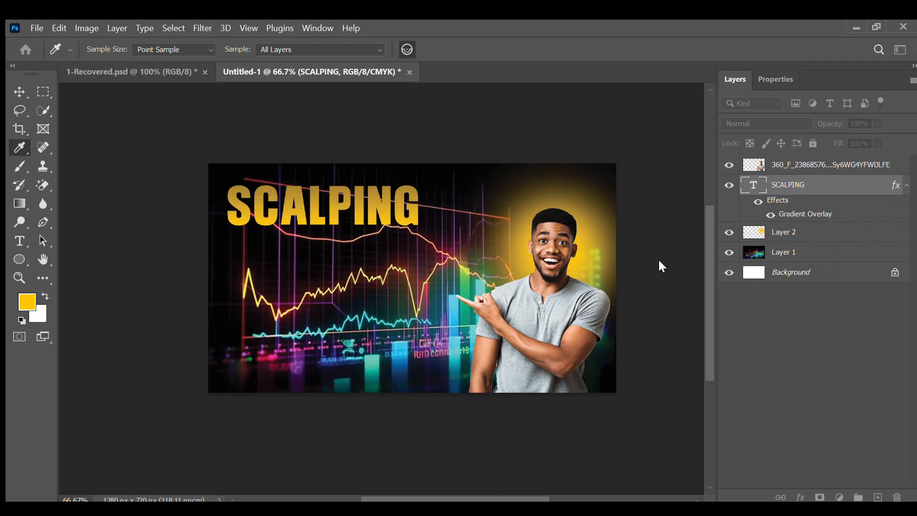
pyautogui.click(658, 280)
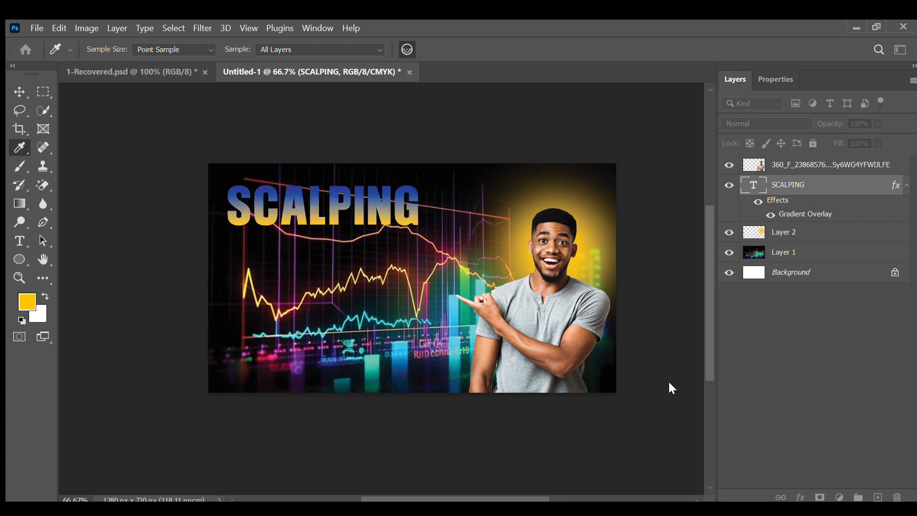
pyautogui.click(669, 381)
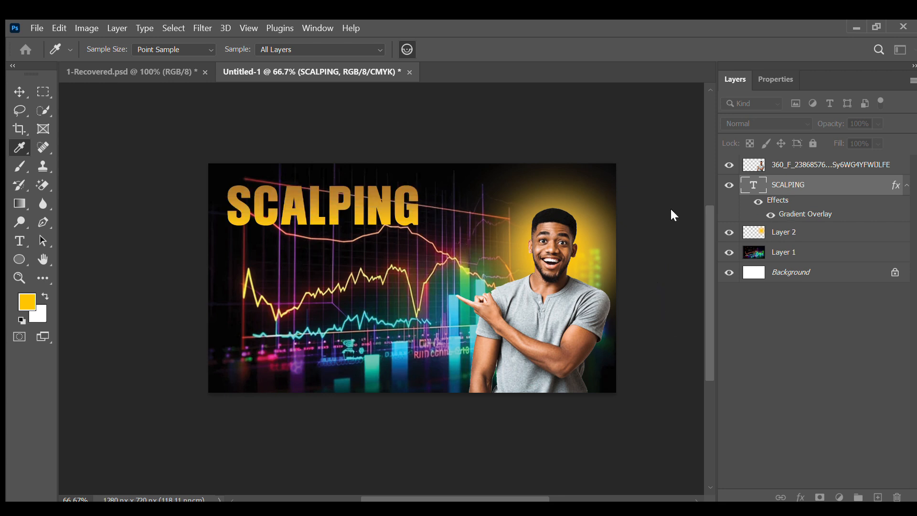
pyautogui.click(588, 72)
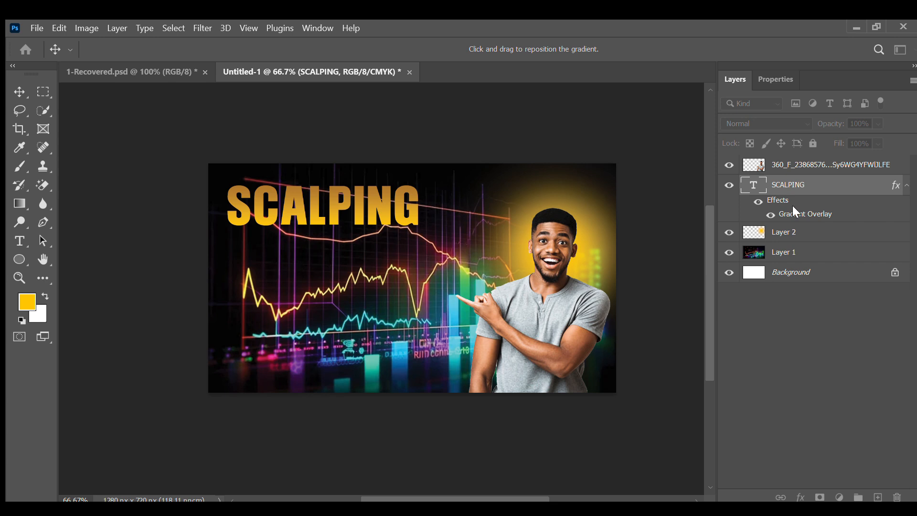
pyautogui.click(836, 153)
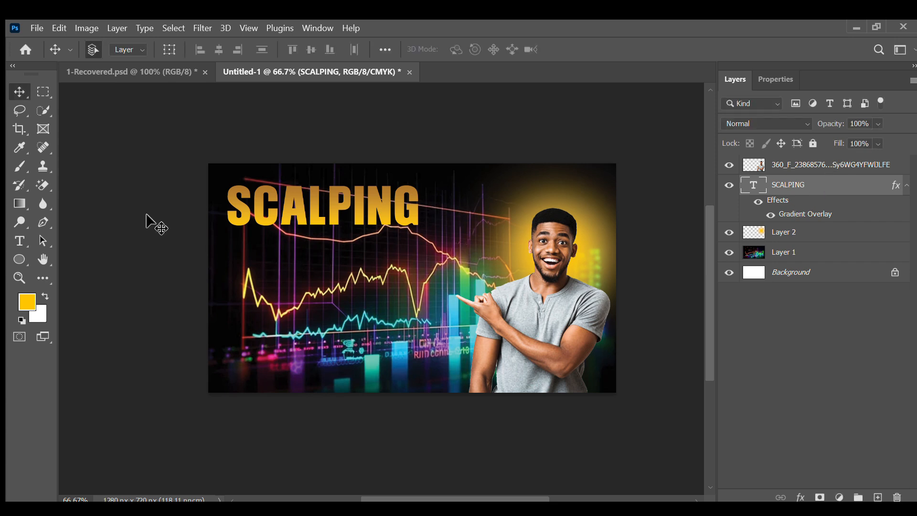
# Scale the SCALPING text up slightly to about 106%, extending it towards the man.
pyautogui.hotkey('ctrl', 't')
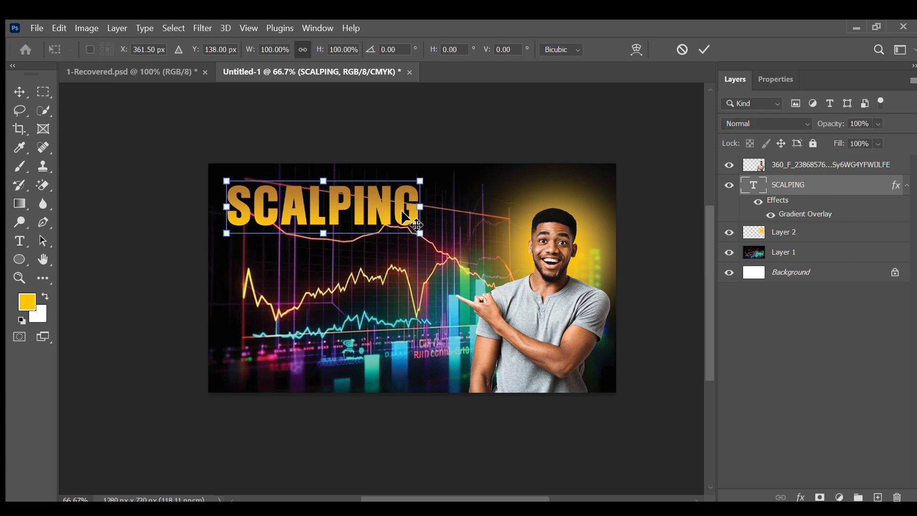
pyautogui.moveTo(422, 207); pyautogui.dragTo(433, 214)
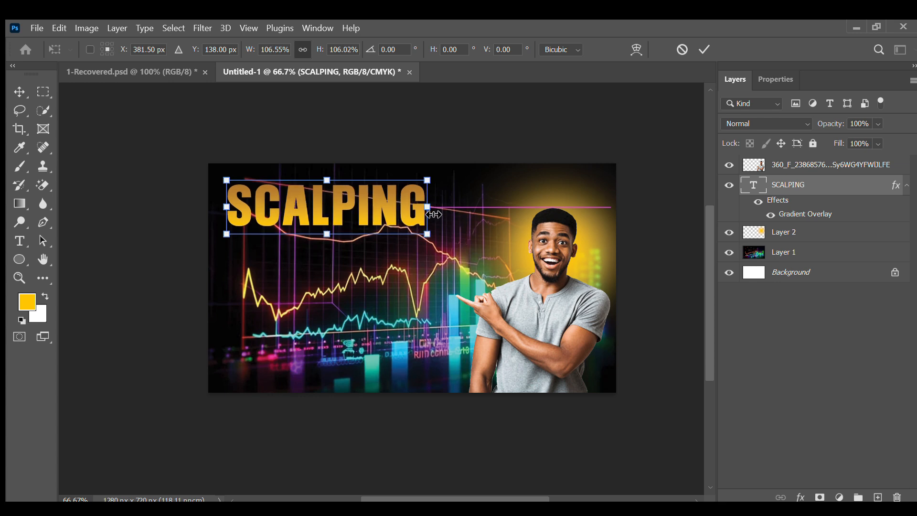
pyautogui.click(704, 49)
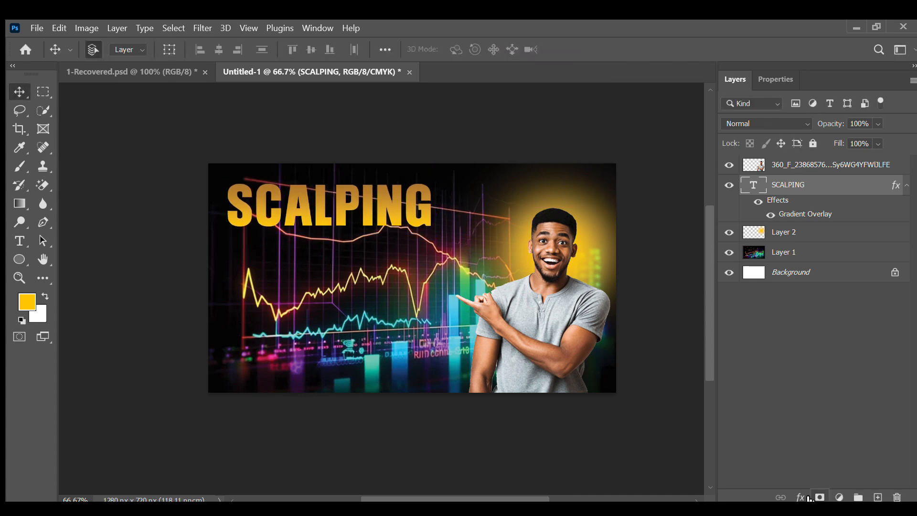
# Add a thin white Stroke and a Drop Shadow effect to the SCALPING text layer.
pyautogui.click(826, 386)
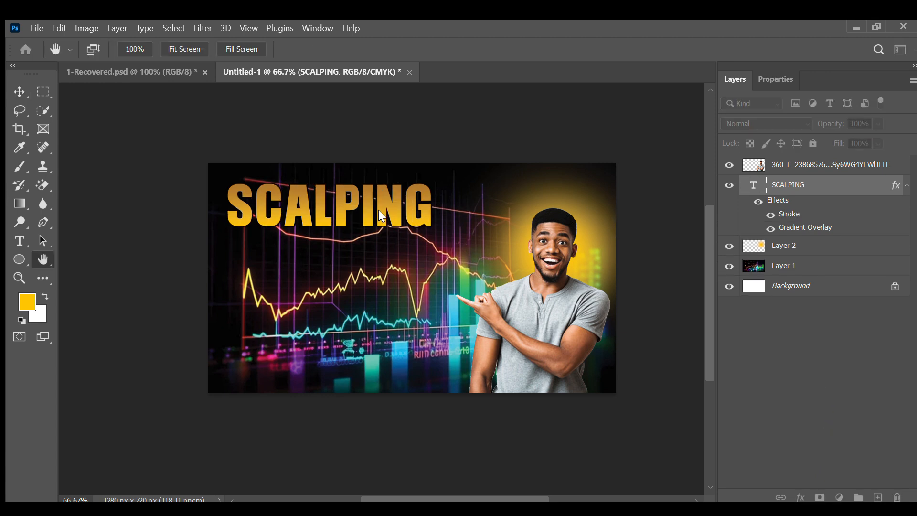
pyautogui.click(583, 303)
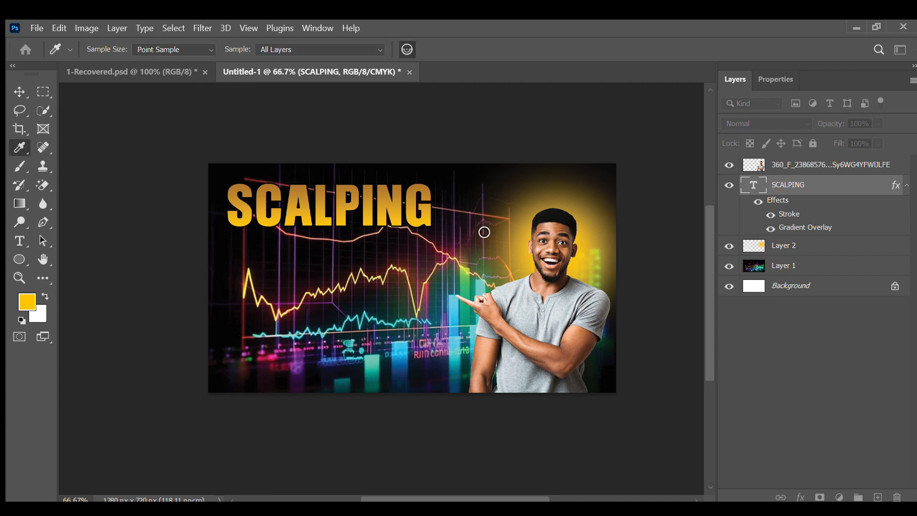
pyautogui.moveTo(484, 232); pyautogui.dragTo(462, 211)
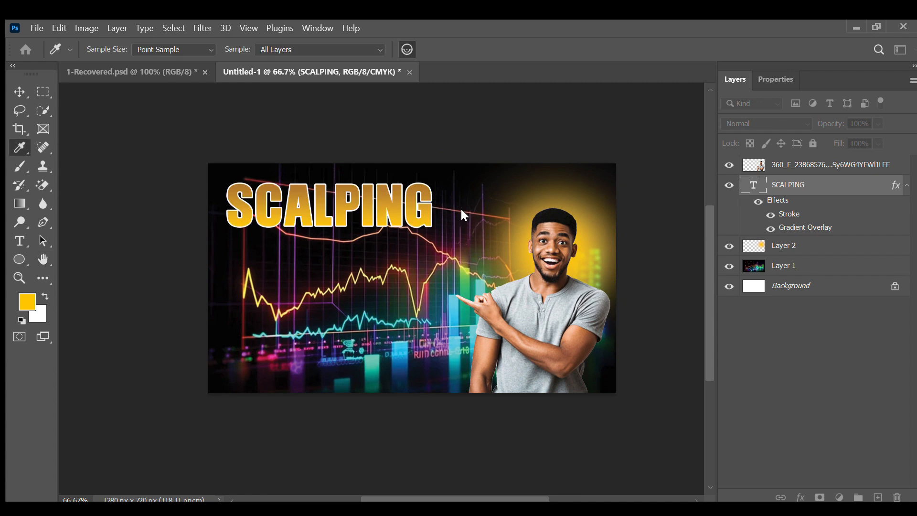
pyautogui.click(789, 216)
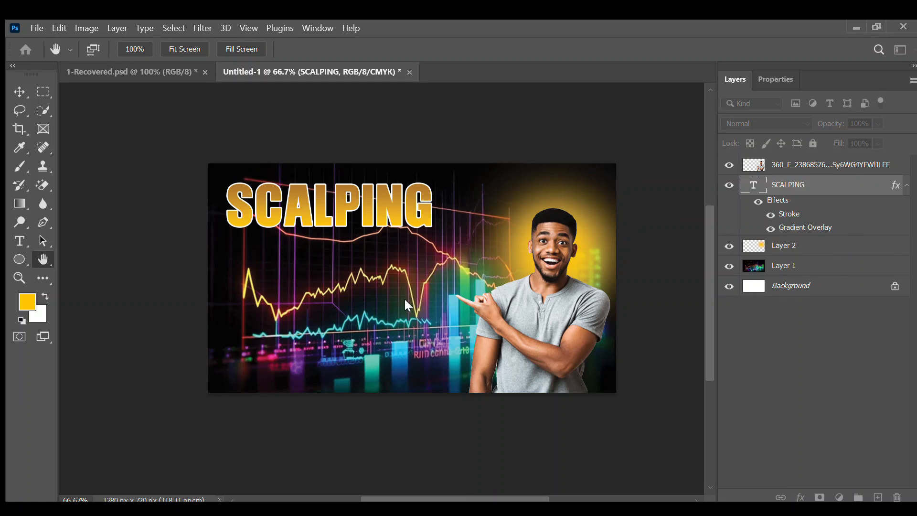
pyautogui.click(402, 416)
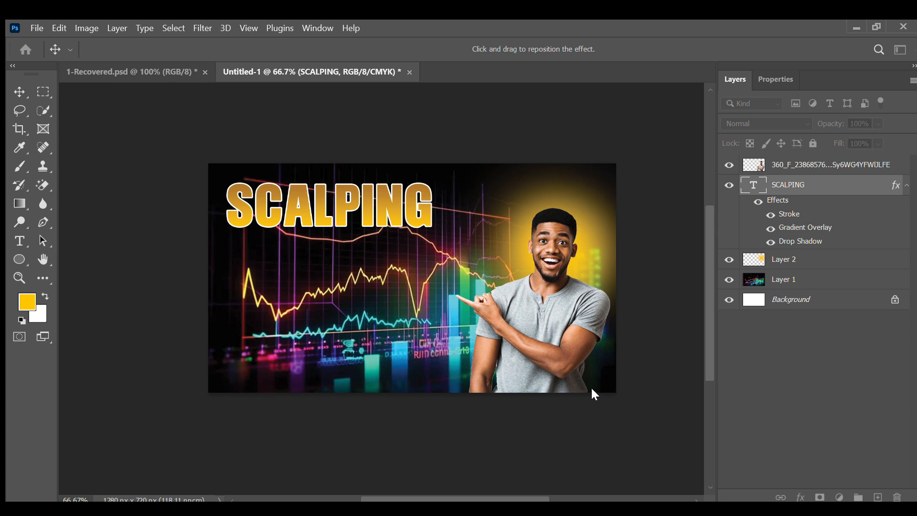
pyautogui.press('v')
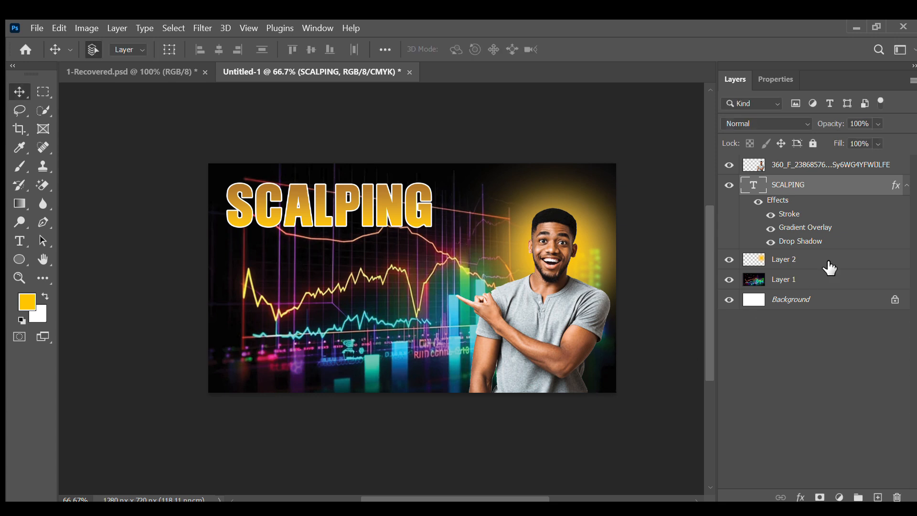
# Rasterize the SCALPING text layer for painting and reset the brush colours to the default black and white.
pyautogui.scroll(6, 335, 213)
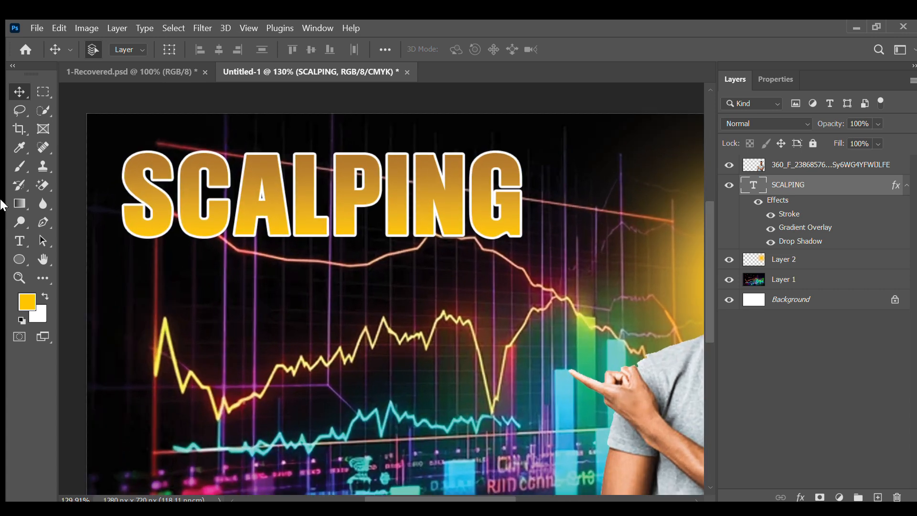
pyautogui.click(16, 168)
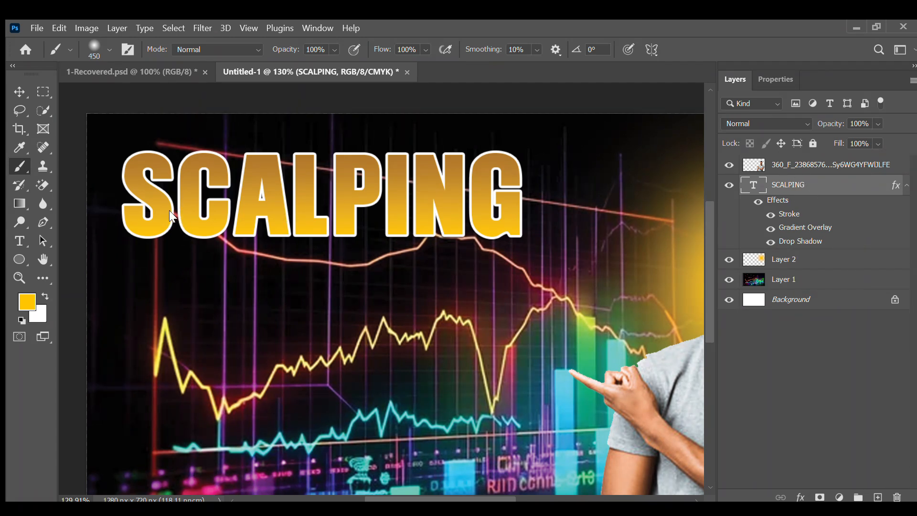
pyautogui.click(464, 230)
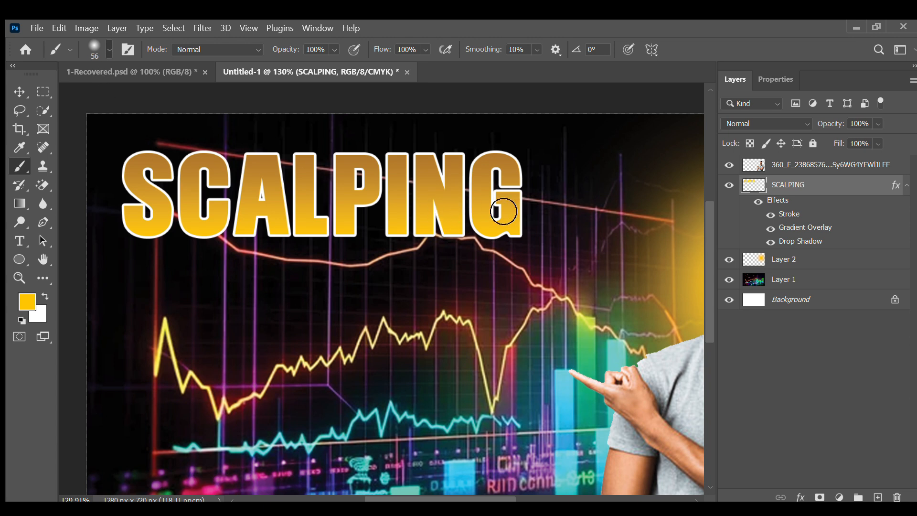
pyautogui.moveTo(536, 204); pyautogui.dragTo(525, 222)
pyautogui.hotkey('ctrl', 'z')
pyautogui.press('i')
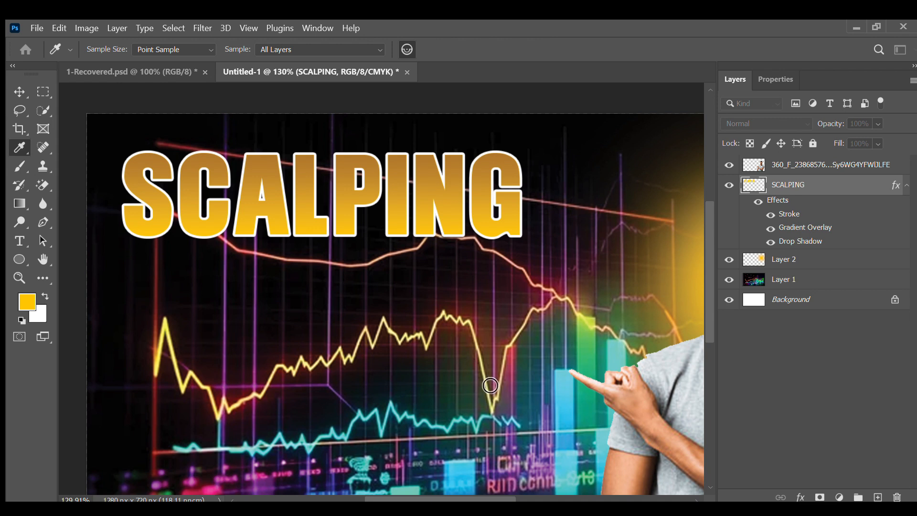
pyautogui.press('b')
pyautogui.press('d')
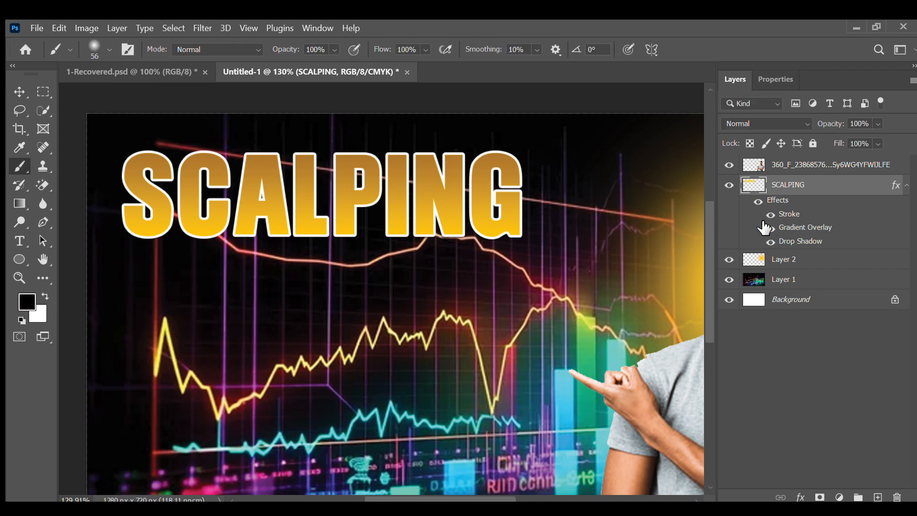
# Try black brush strokes over the lower part of the letter G, on the SCALPING layer and on a new layer above it.
pyautogui.moveTo(537, 213); pyautogui.dragTo(536, 222)
pyautogui.hotkey('ctrl', 'z')
pyautogui.click(877, 497)
pyautogui.moveTo(536, 207); pyautogui.dragTo(536, 232)
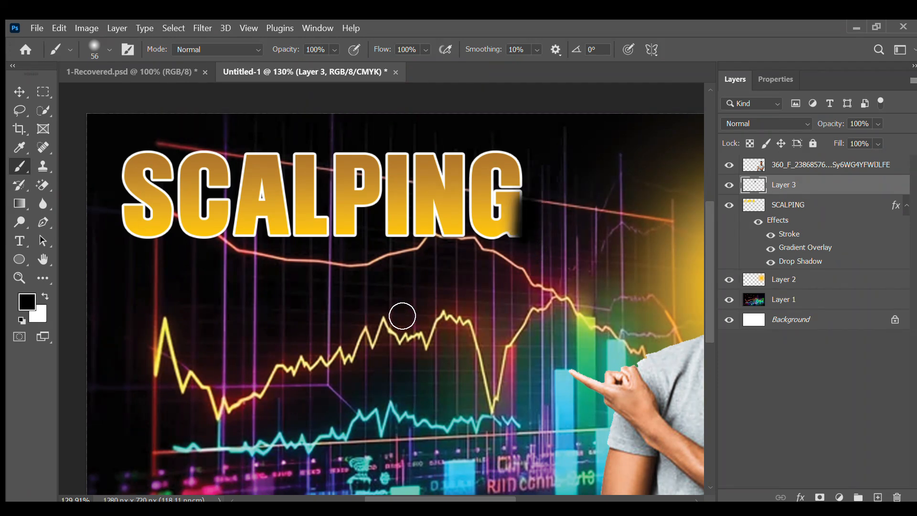
pyautogui.hotkey('ctrl', 'z')
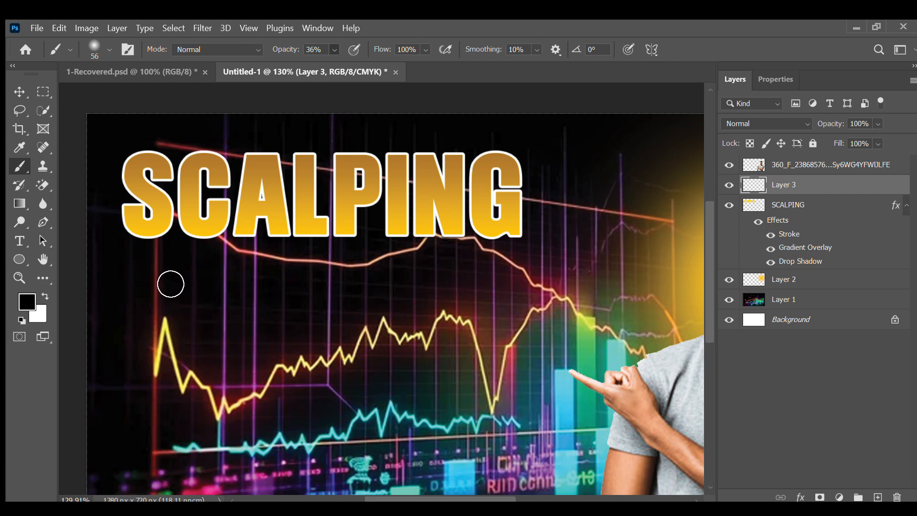
# Try shading the bottom of the letter S in black at 36% brush opacity, and undo the shading along with its layer.
pyautogui.moveTo(139, 241); pyautogui.dragTo(175, 244)
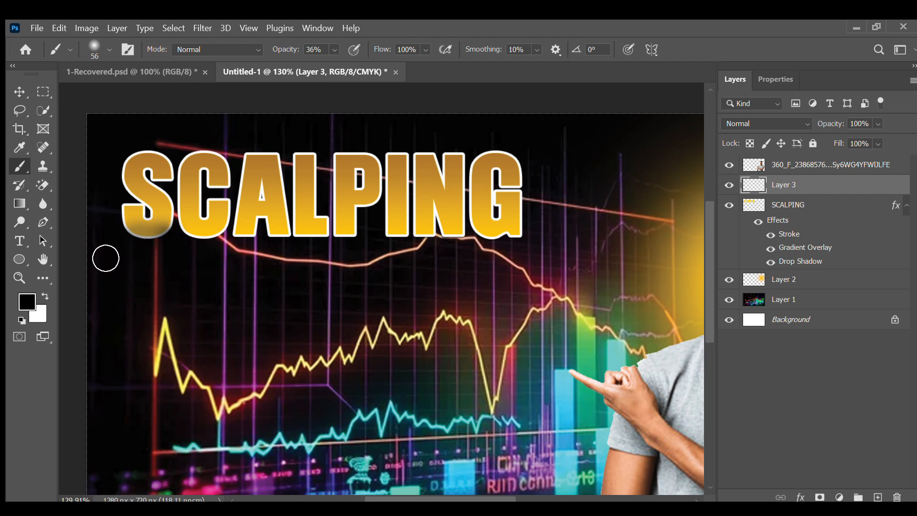
pyautogui.moveTo(133, 221); pyautogui.dragTo(144, 254)
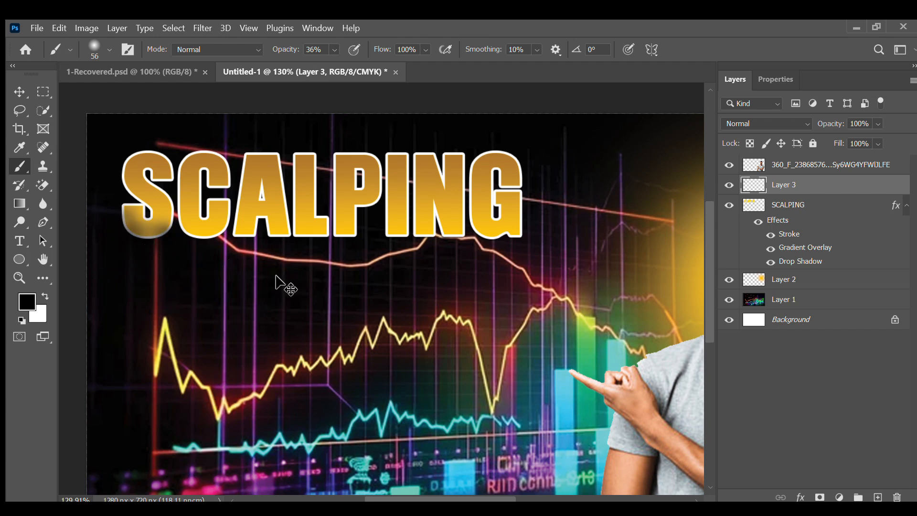
pyautogui.hotkey('ctrl', 'z')
pyautogui.hotkey('ctrl', 'z')
pyautogui.hotkey('ctrl', 'z')
pyautogui.hotkey('ctrl', 'z')
pyautogui.click(19, 91)
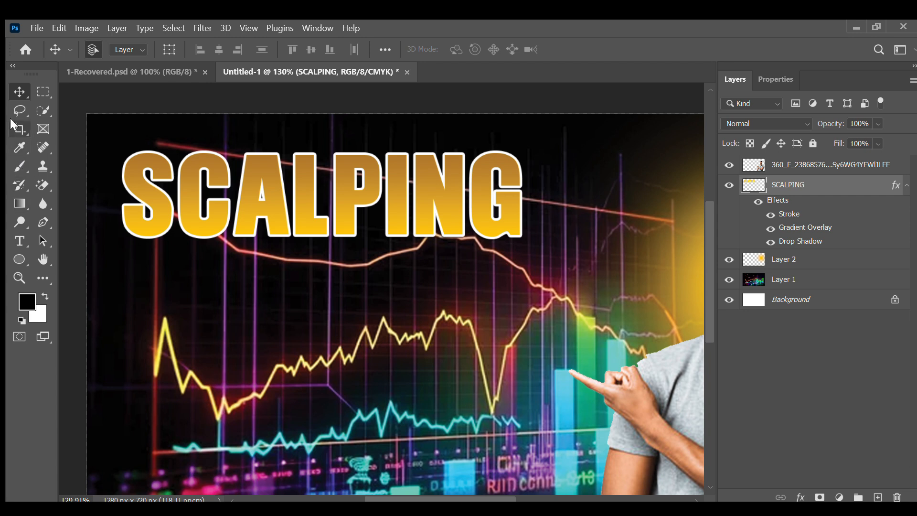
# Draw a rectangle about 550 x 68 px directly beneath the SCALPING title and set its fill and stroke to white.
pyautogui.click(19, 260)
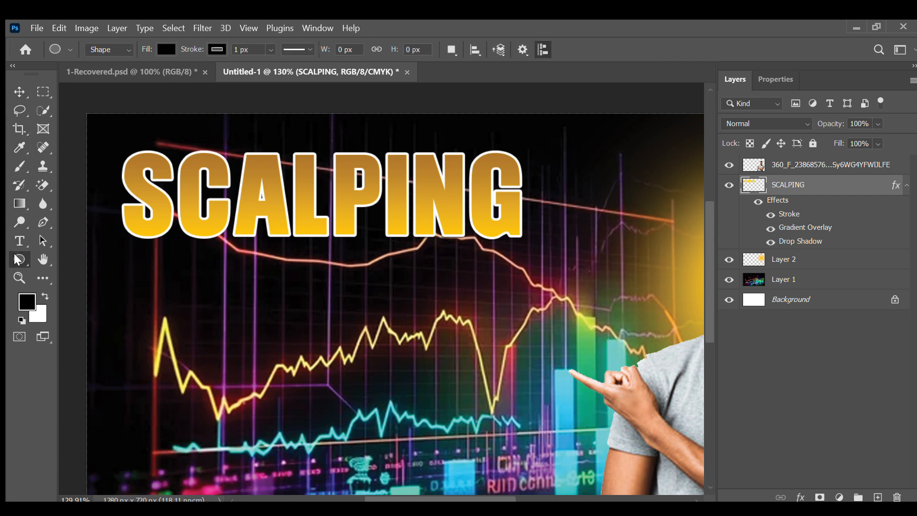
pyautogui.click(80, 254)
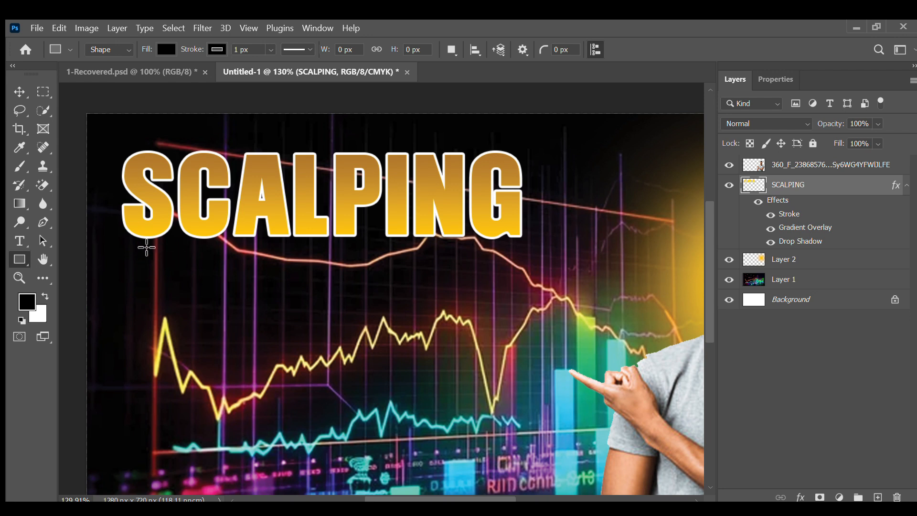
pyautogui.moveTo(181, 241); pyautogui.dragTo(526, 285)
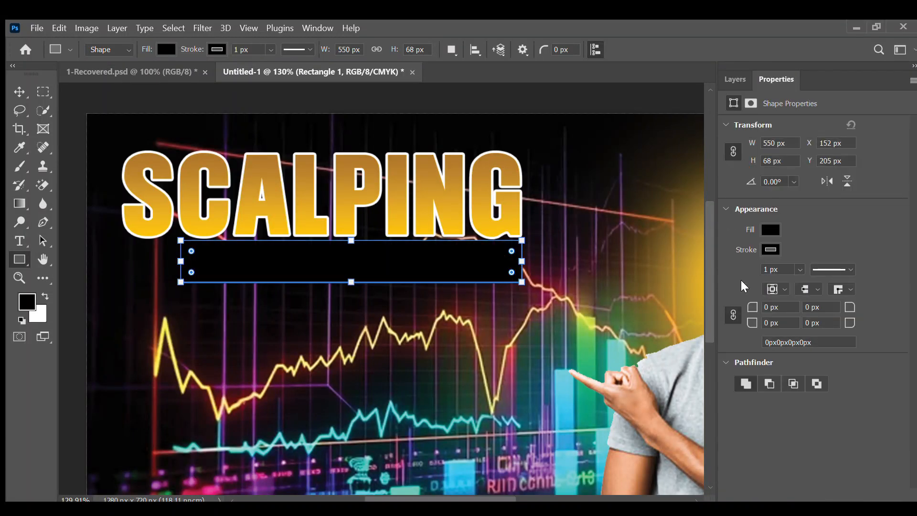
pyautogui.click(733, 314)
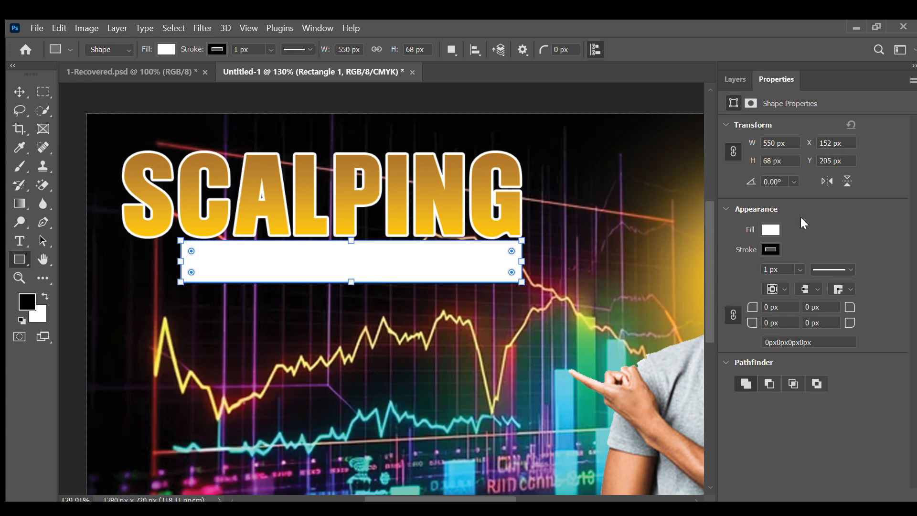
pyautogui.click(729, 315)
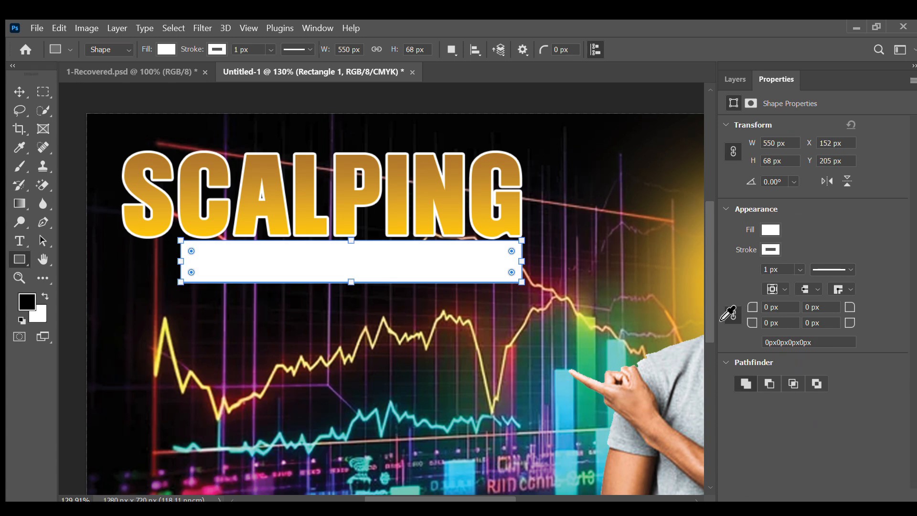
pyautogui.click(19, 91)
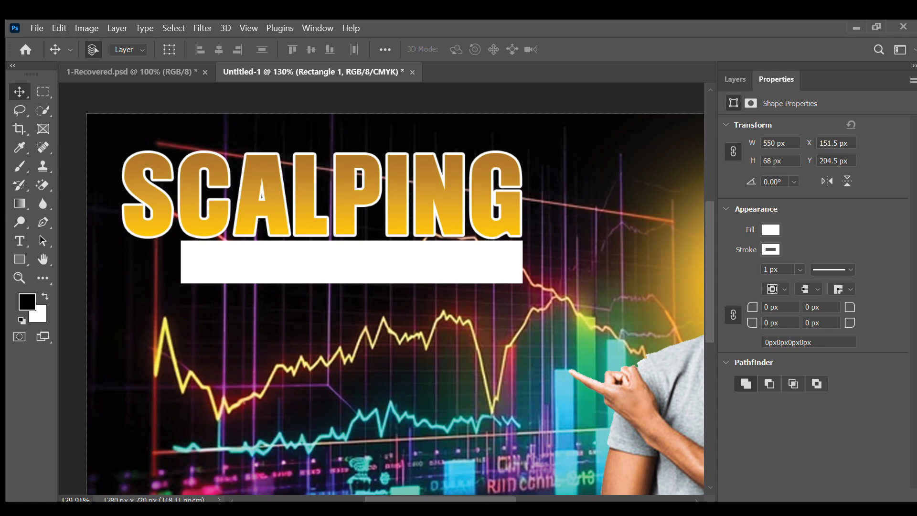
pyautogui.click(20, 241)
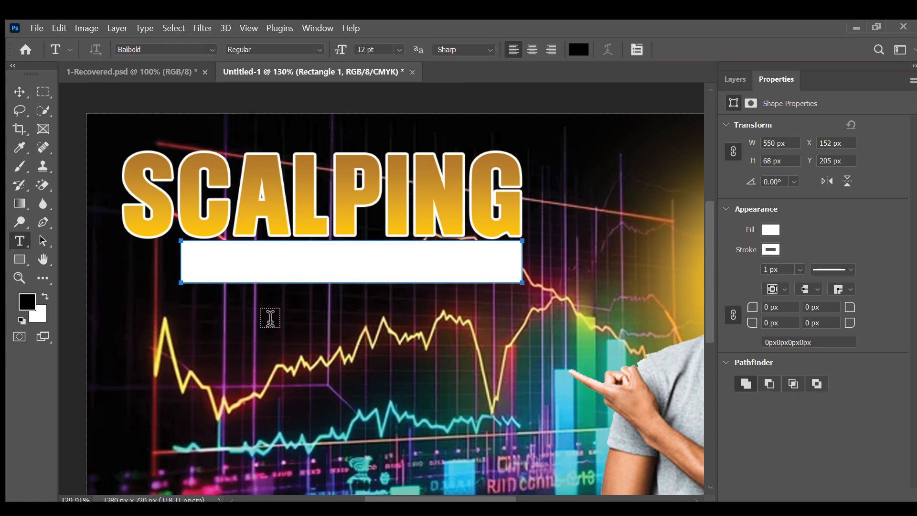
pyautogui.click(241, 272)
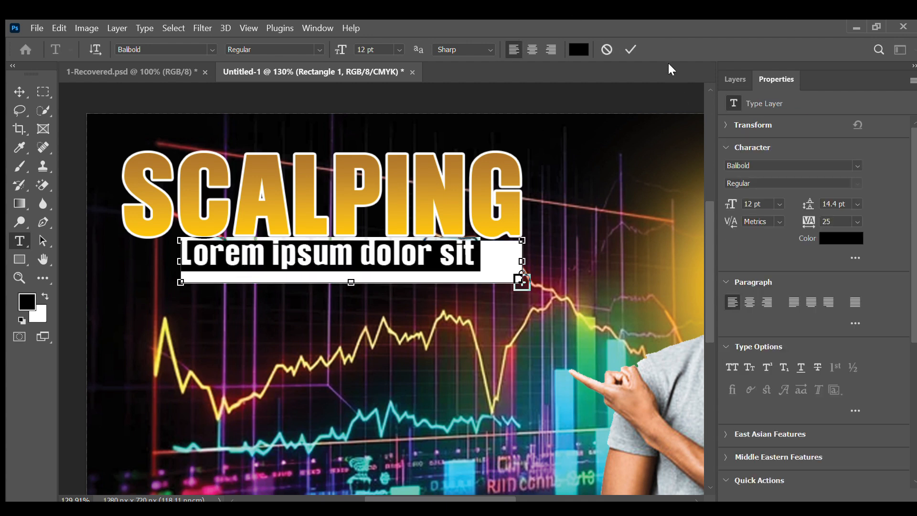
pyautogui.click(632, 50)
pyautogui.hotkey('ctrl', 'z')
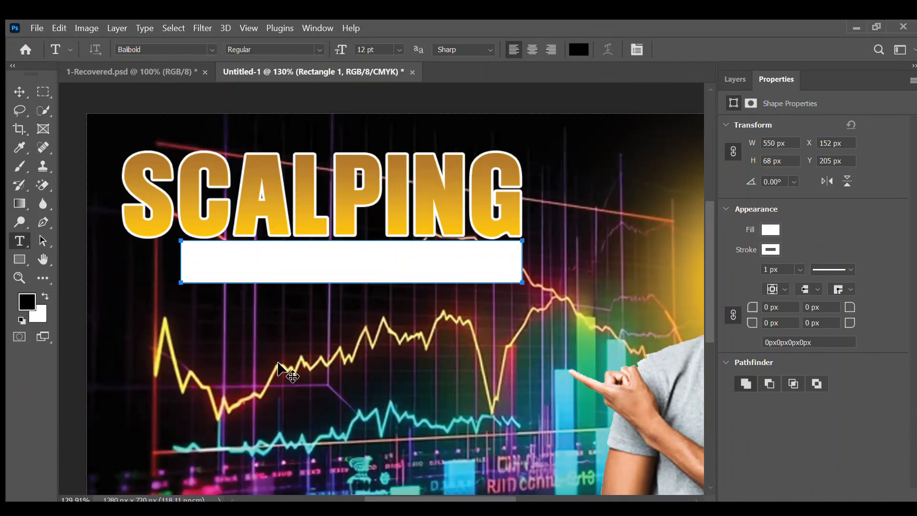
# Add the black text "99% Accuracy" in Balibold, 12 pt, and move it onto the white rectangle.
pyautogui.click(240, 355)
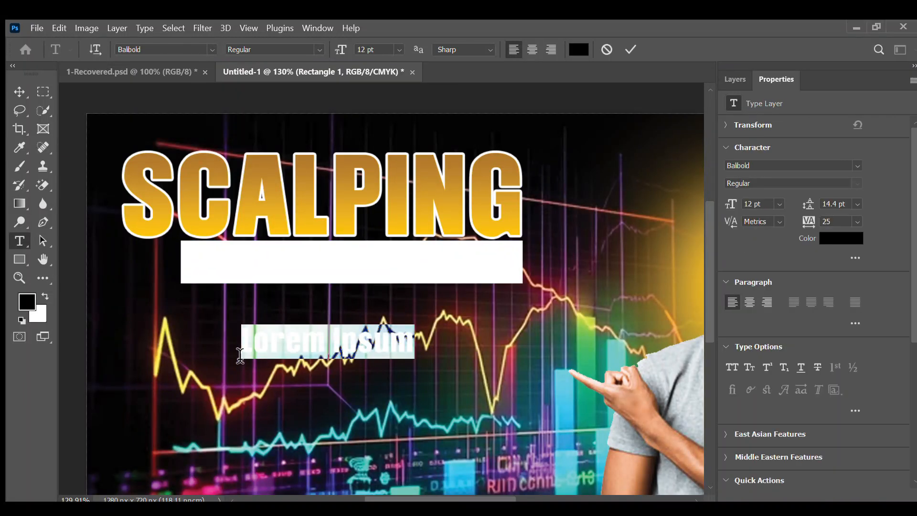
pyautogui.write('99% Ac')
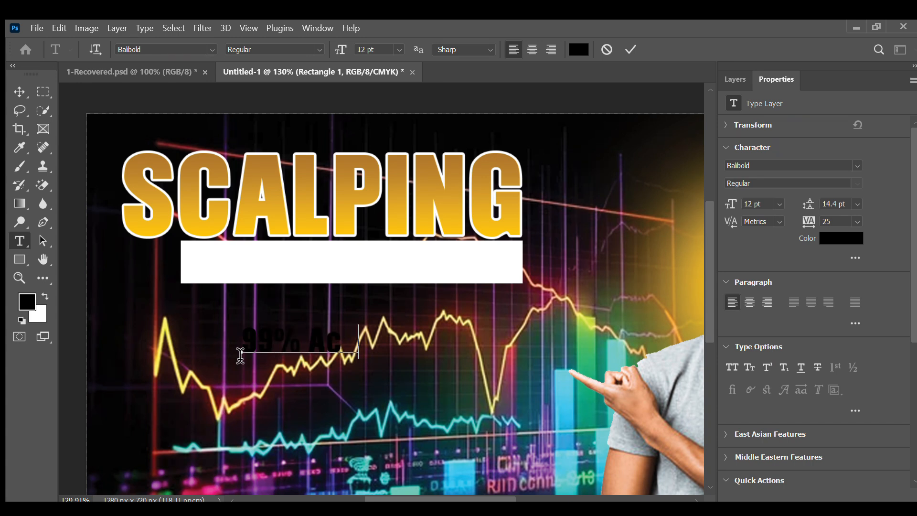
pyautogui.write('curacy')
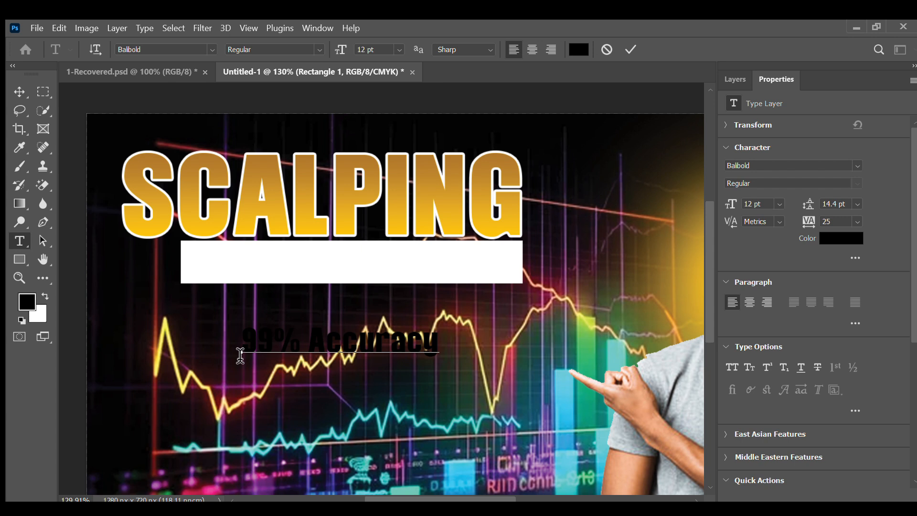
pyautogui.click(631, 48)
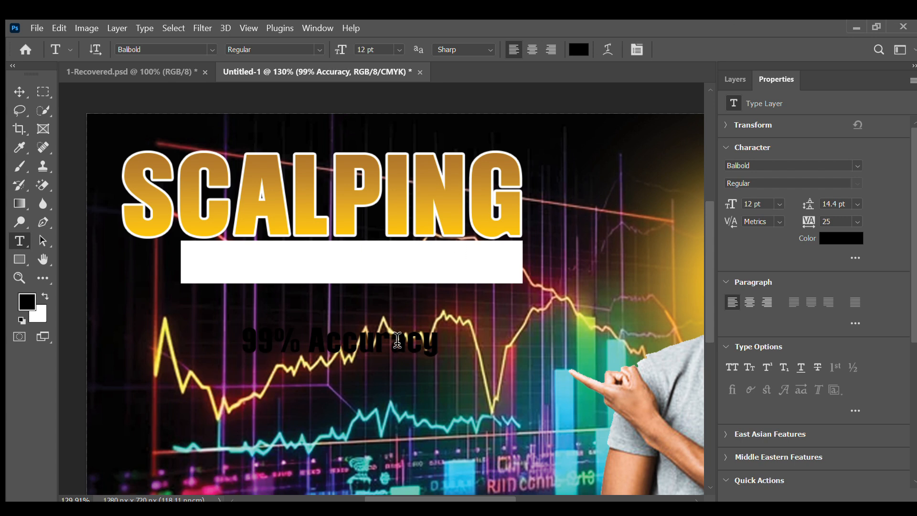
pyautogui.click(19, 91)
pyautogui.moveTo(283, 343); pyautogui.dragTo(249, 268)
# Change the font of the "99% Accuracy" text to Arial Rounded MT Bold.
pyautogui.click(851, 160)
pyautogui.write('Anton')
pyautogui.press('Down')
pyautogui.press('Down')
pyautogui.press('Down')
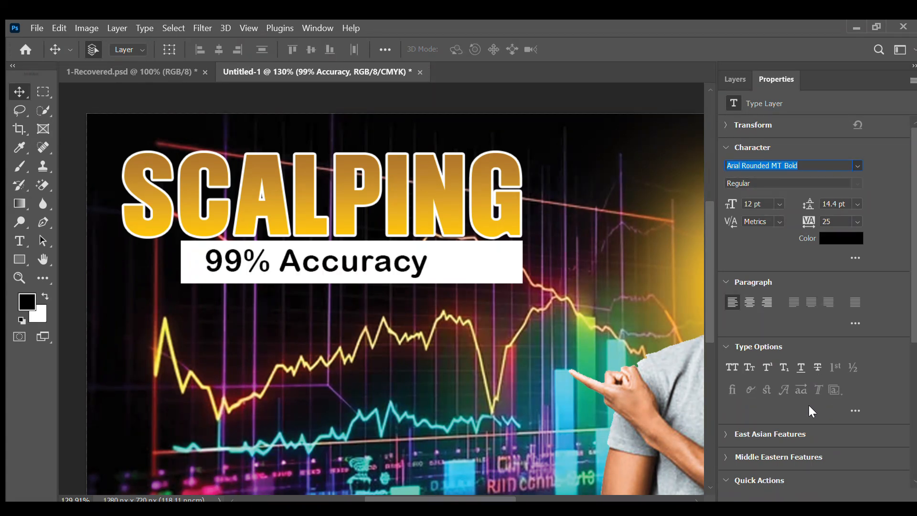
pyautogui.press('Return')
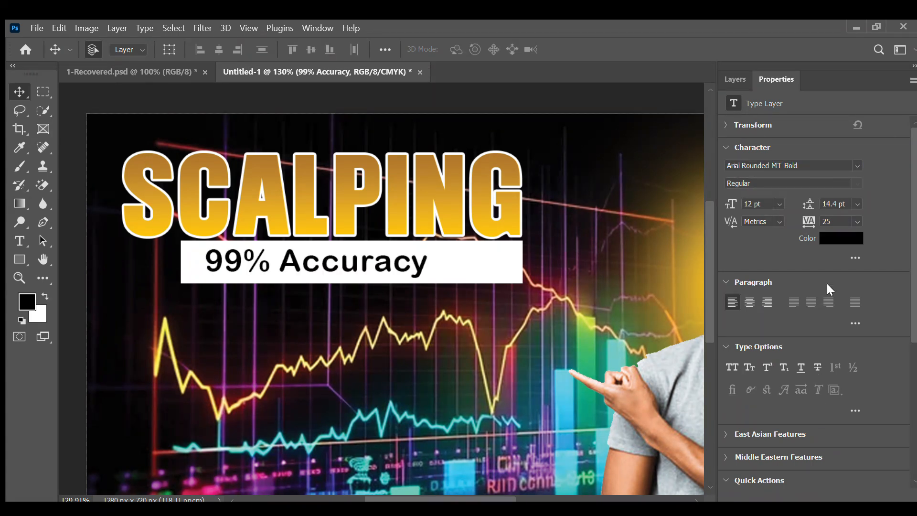
# Try several other fonts on the "99% Accuracy" text and apply Berlin Sans FB Demi.
pyautogui.click(848, 161)
pyautogui.press('Down')
pyautogui.press('Down')
pyautogui.press('Down')
pyautogui.press('Down')
pyautogui.press('Down')
pyautogui.press('Down')
pyautogui.press('Down')
pyautogui.press('Down')
pyautogui.press('Up')
pyautogui.press('Up')
pyautogui.press('Up')
pyautogui.press('Up')
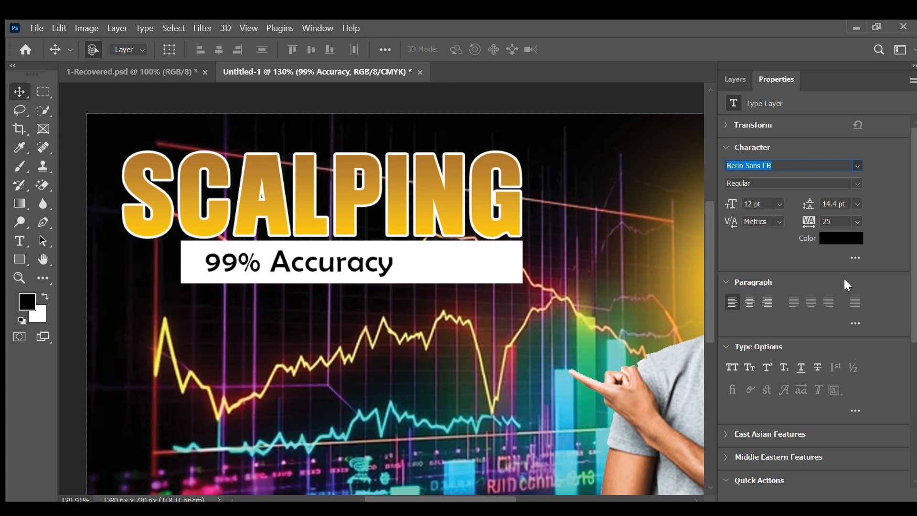
pyautogui.press('Down')
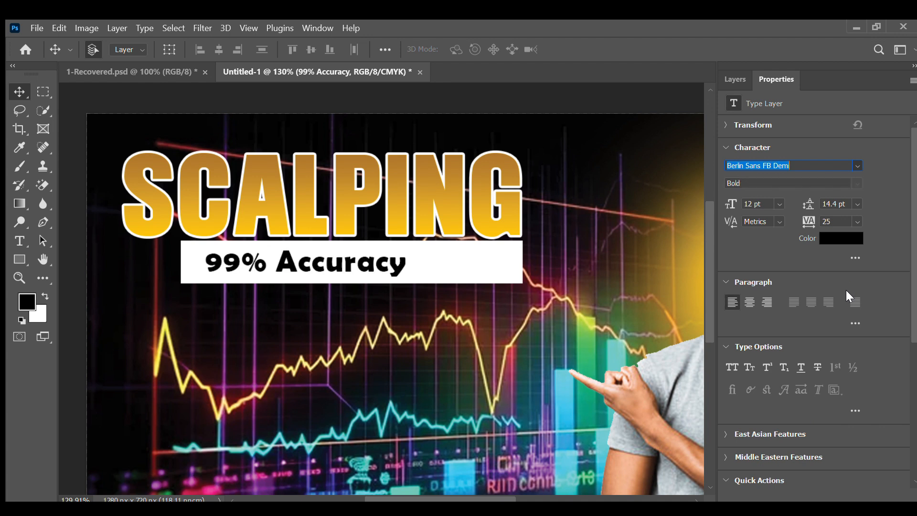
pyautogui.press('Return')
# Scale the "99% Accuracy" text up to about 138% and centre it on the white rectangle.
pyautogui.hotkey('ctrl', 't')
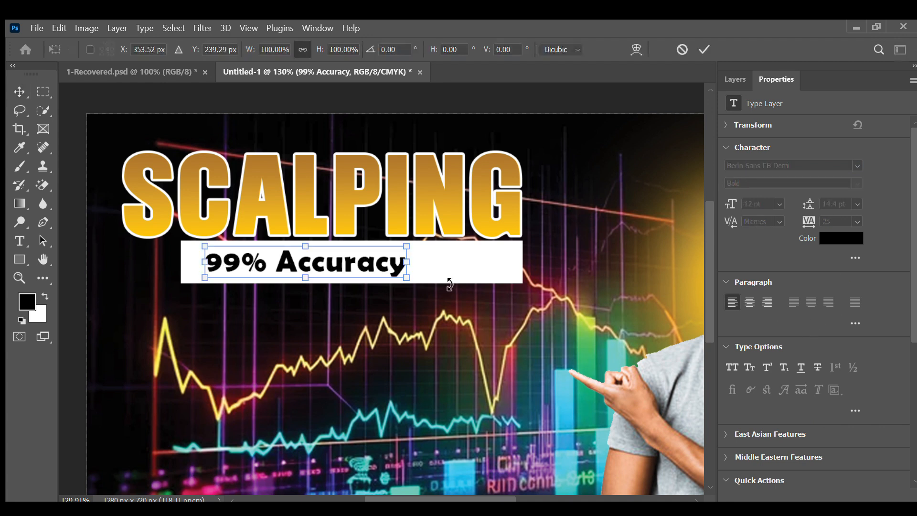
pyautogui.moveTo(413, 269); pyautogui.dragTo(470, 269)
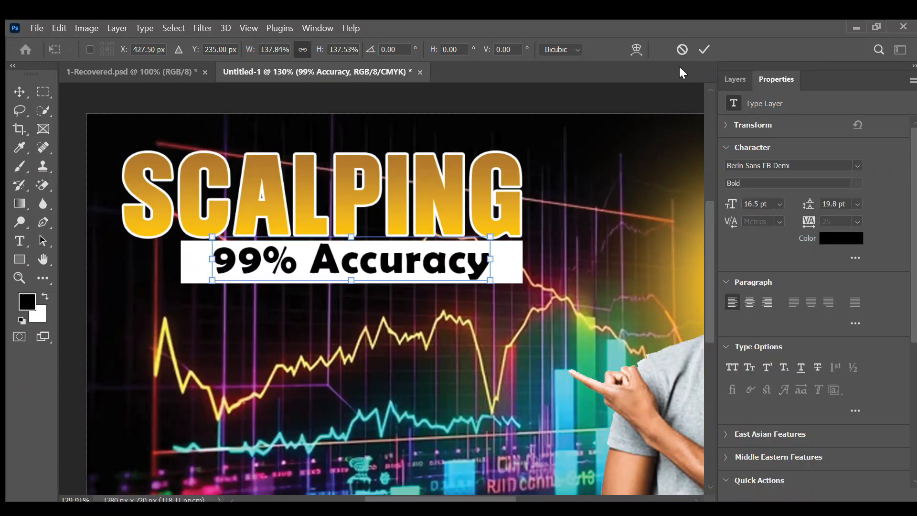
pyautogui.click(704, 48)
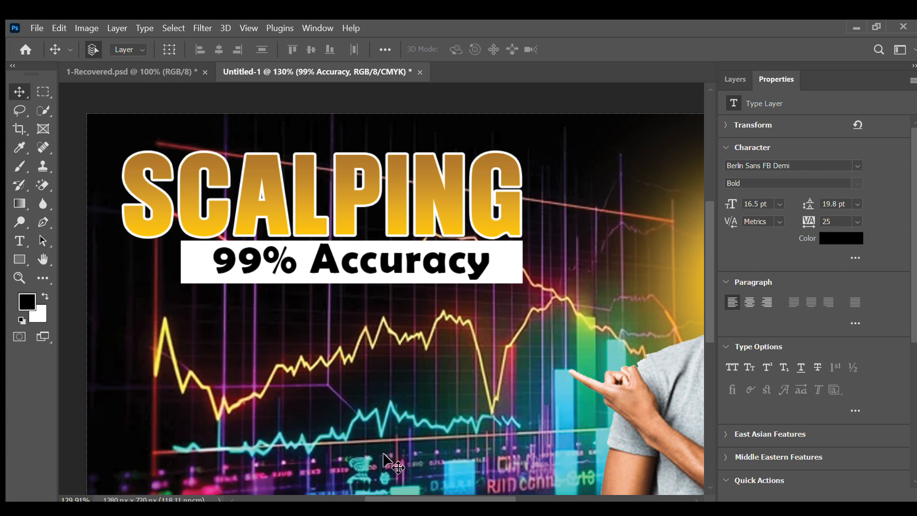
pyautogui.scroll(-3, 409, 380)
pyautogui.press('c')
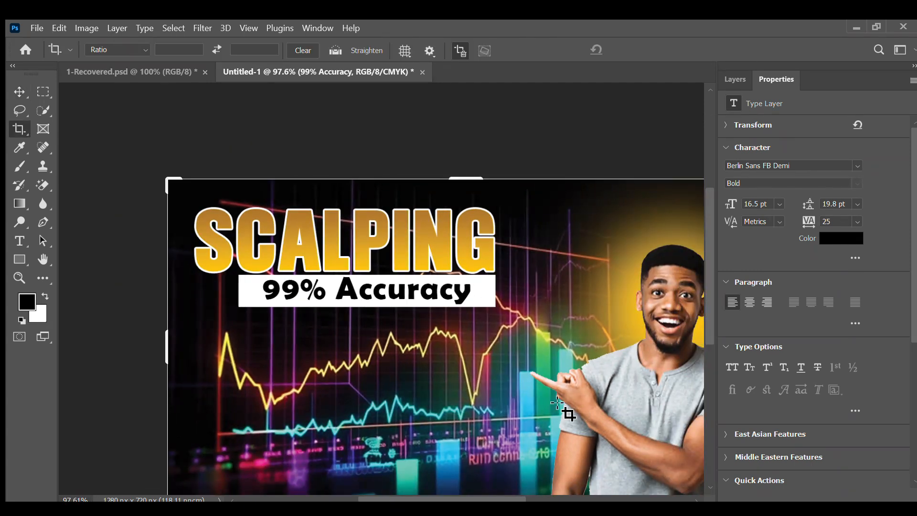
pyautogui.click(553, 399)
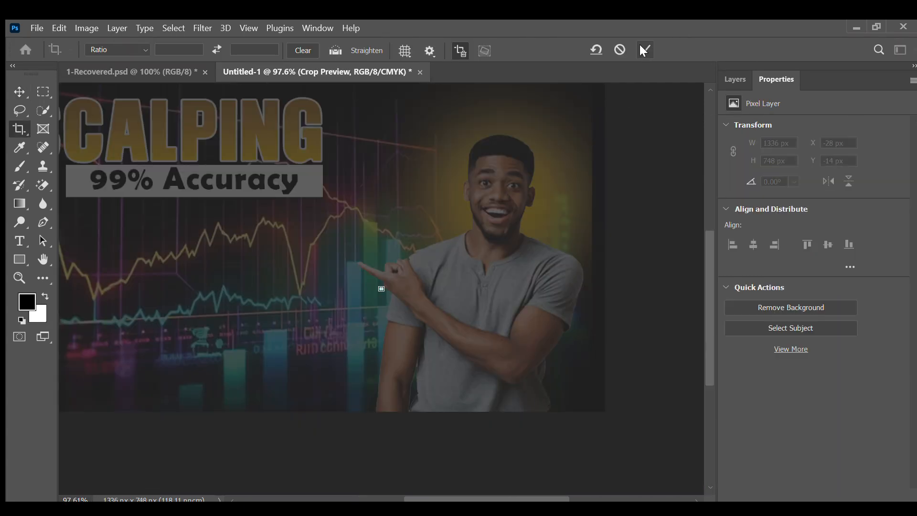
pyautogui.click(644, 50)
pyautogui.scroll(10, 454, 335)
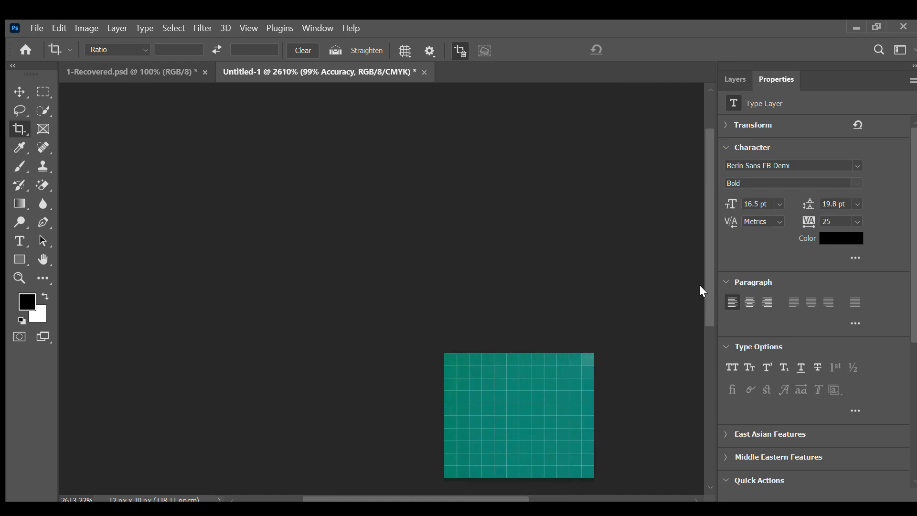
# Undo the canvas crop together with the scaling and font changes of the "99% Accuracy" text.
pyautogui.hotkey('ctrl', 'z')
pyautogui.hotkey('ctrl', 'z')
pyautogui.hotkey('ctrl', 'z')
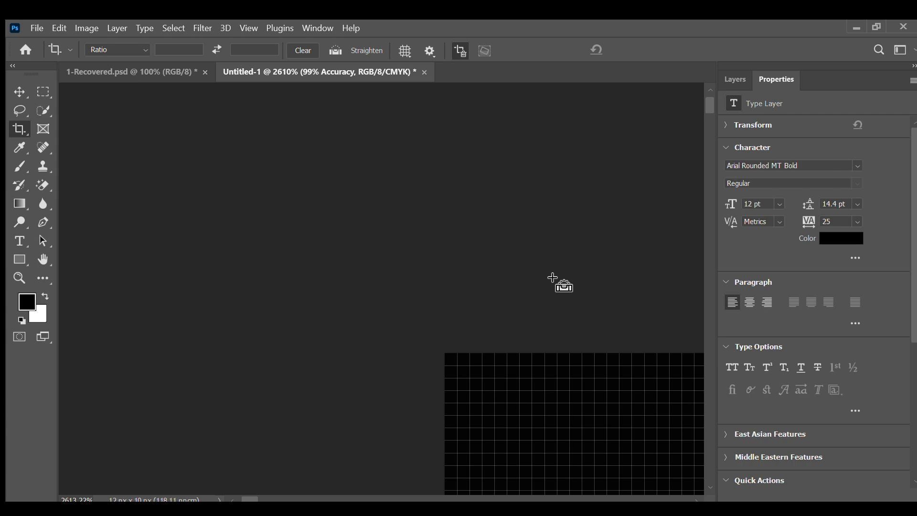
pyautogui.click(19, 91)
pyautogui.hotkey('ctrl', 'z')
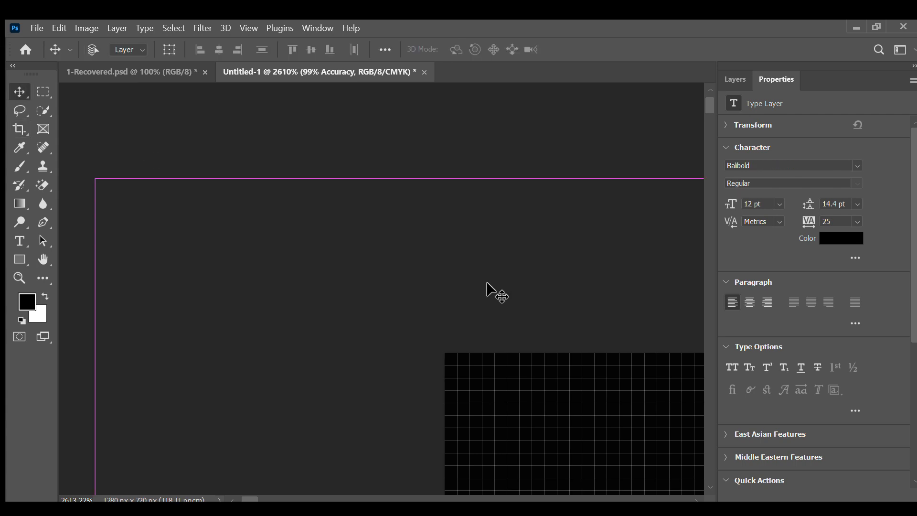
# Step through the undo history and restore the enlarged Berlin Sans FB Demi version of the "99% Accuracy" text on the white rectangle.
pyautogui.moveTo(527, 337); pyautogui.dragTo(242, 102)
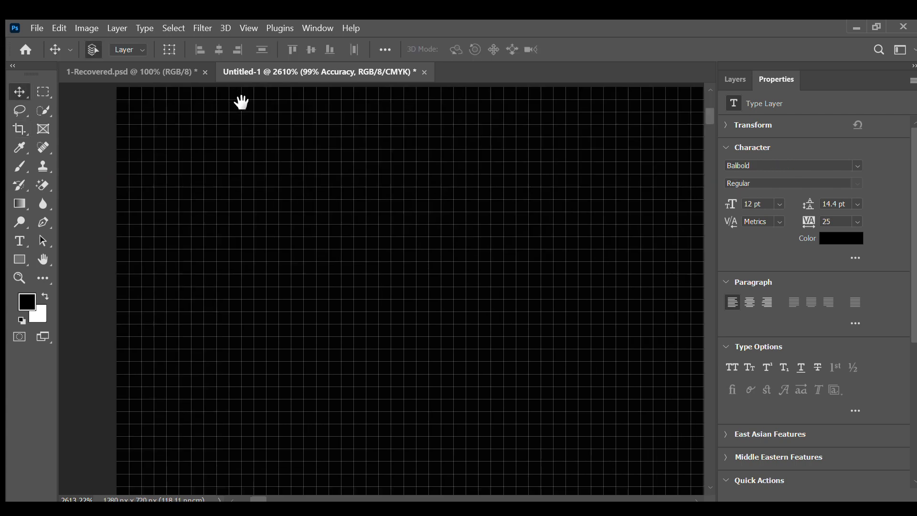
pyautogui.scroll(-10, 421, 296)
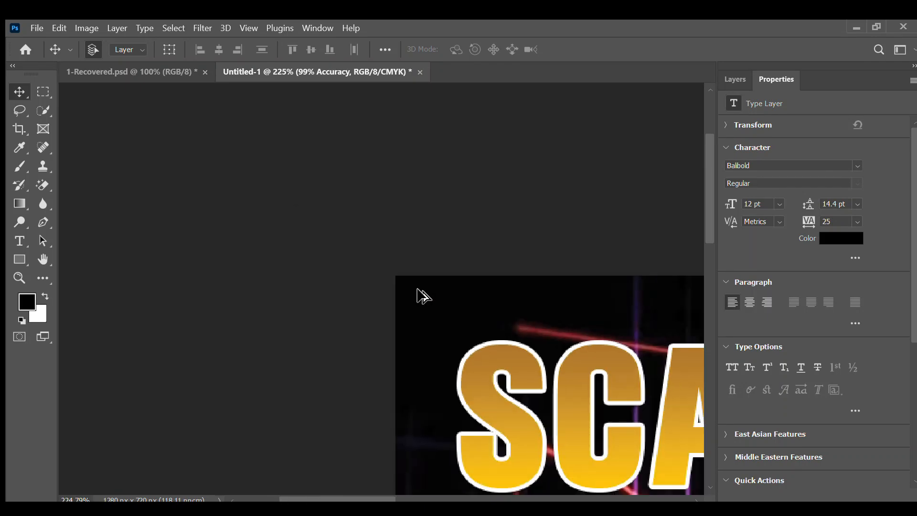
pyautogui.scroll(-5, 422, 296)
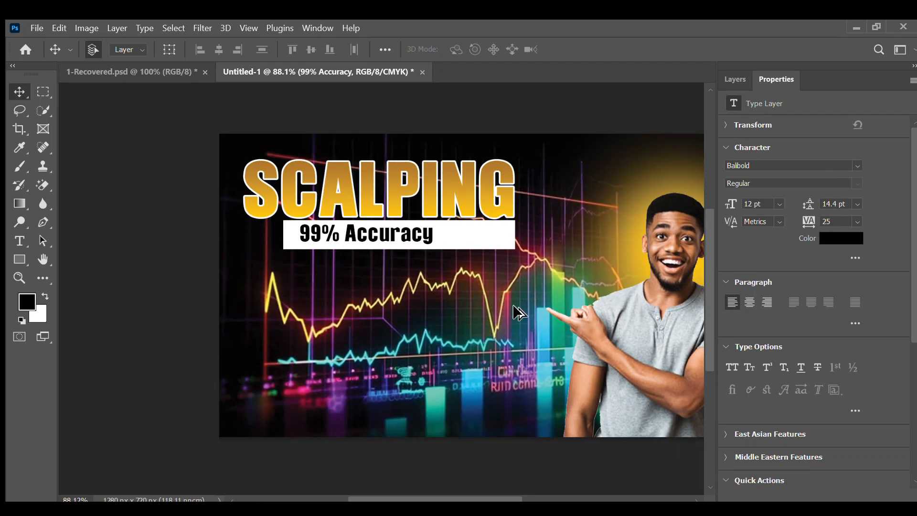
pyautogui.moveTo(559, 272); pyautogui.dragTo(493, 273)
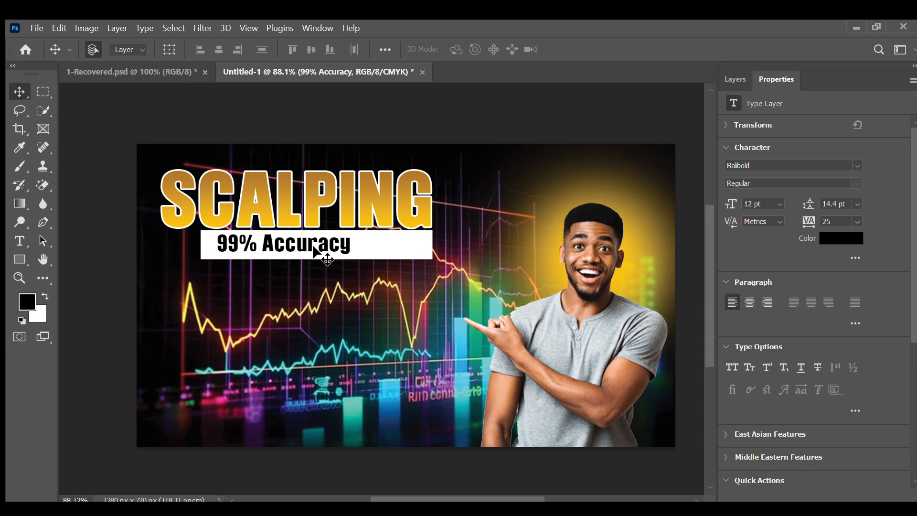
pyautogui.hotkey('ctrl', 'z')
pyautogui.hotkey('ctrl', 'z')
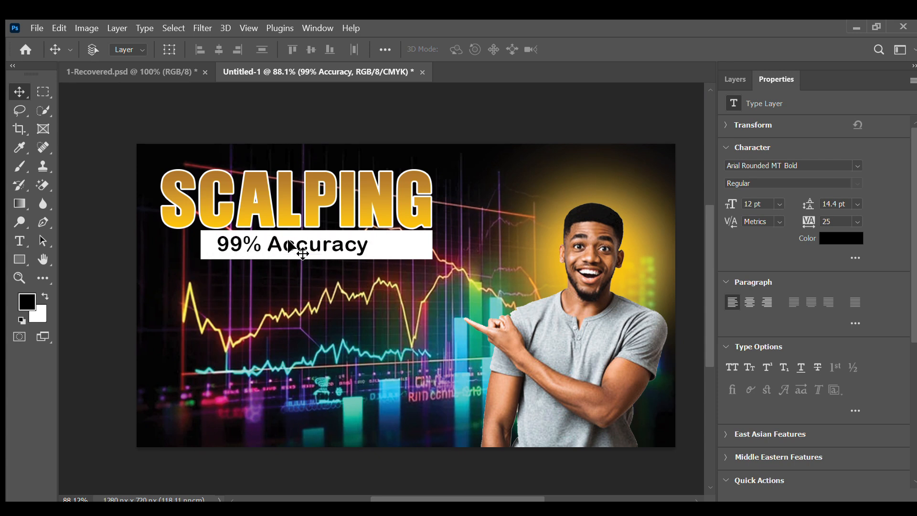
pyautogui.hotkey('ctrl', 'shift', 'z')
pyautogui.hotkey('ctrl', 'z')
pyautogui.hotkey('ctrl', 'z')
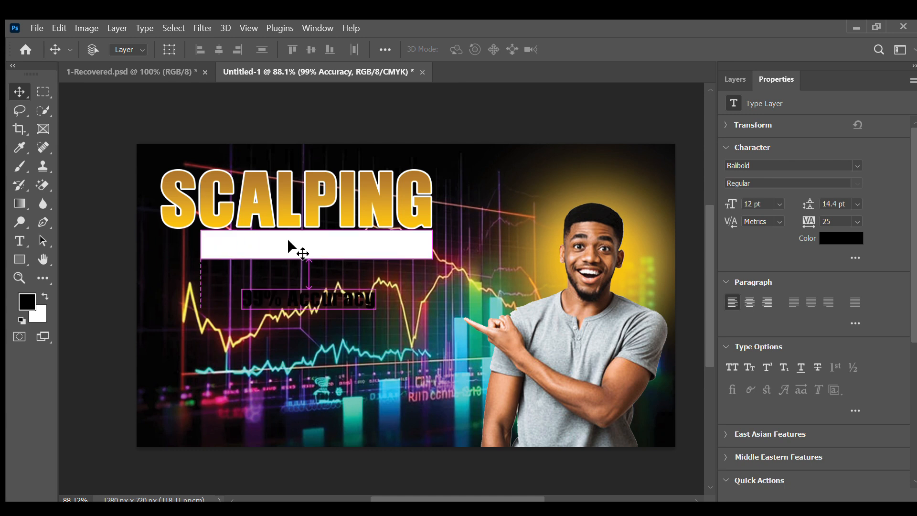
pyautogui.hotkey('ctrl', 'shift', 'z')
pyautogui.hotkey('ctrl', 'shift', 'z')
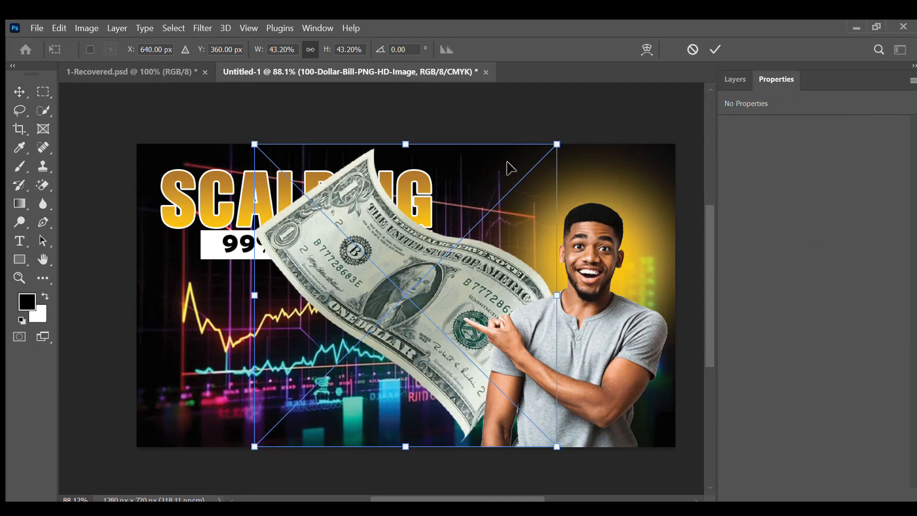
# Place the 100-Dollar-Bill-PNG-HD-Image between the title and the man, with its layer directly below the SCALPING layer.
pyautogui.click(715, 49)
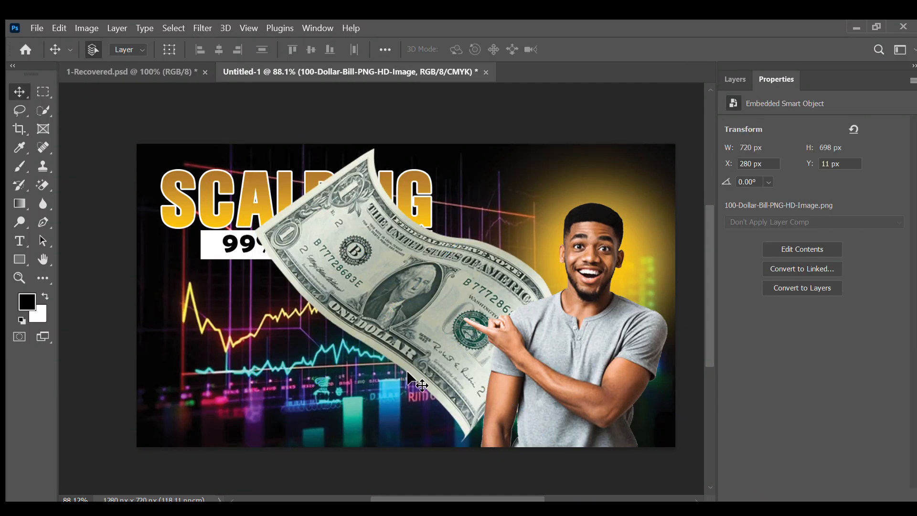
pyautogui.moveTo(395, 336); pyautogui.dragTo(449, 331)
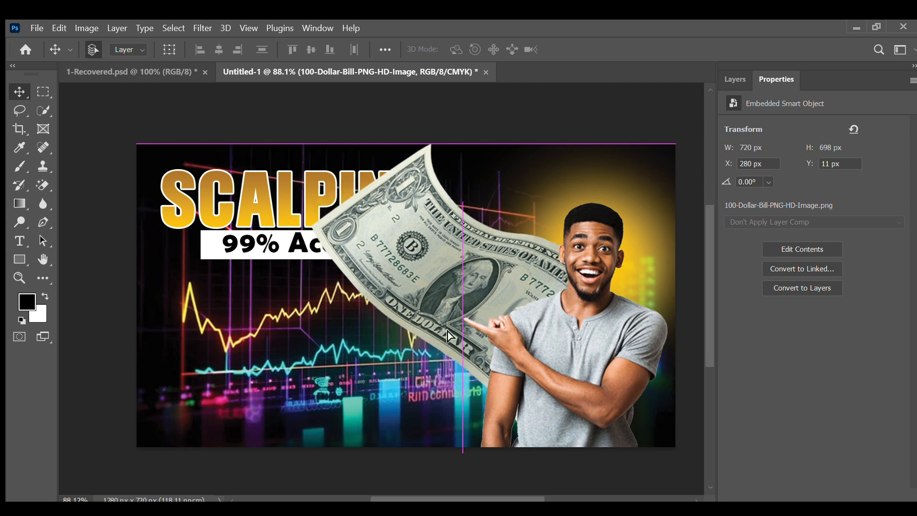
pyautogui.click(721, 78)
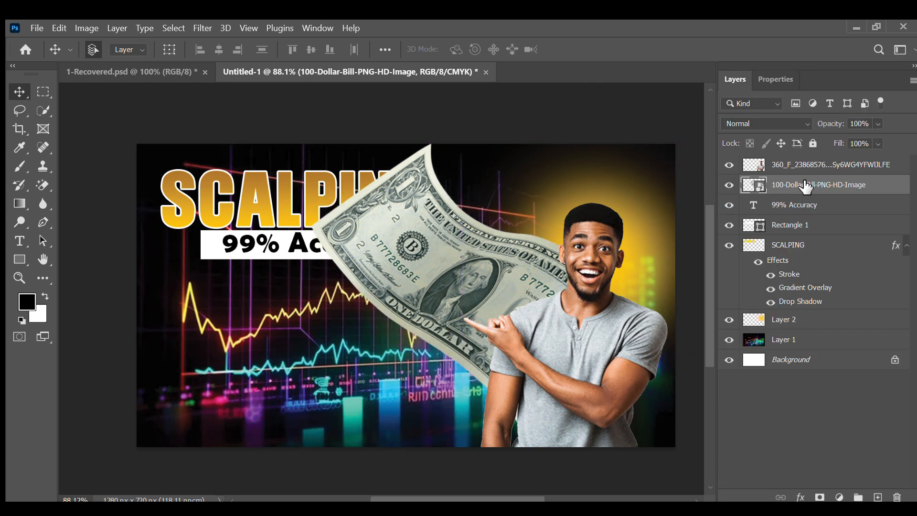
pyautogui.moveTo(807, 182); pyautogui.dragTo(829, 317)
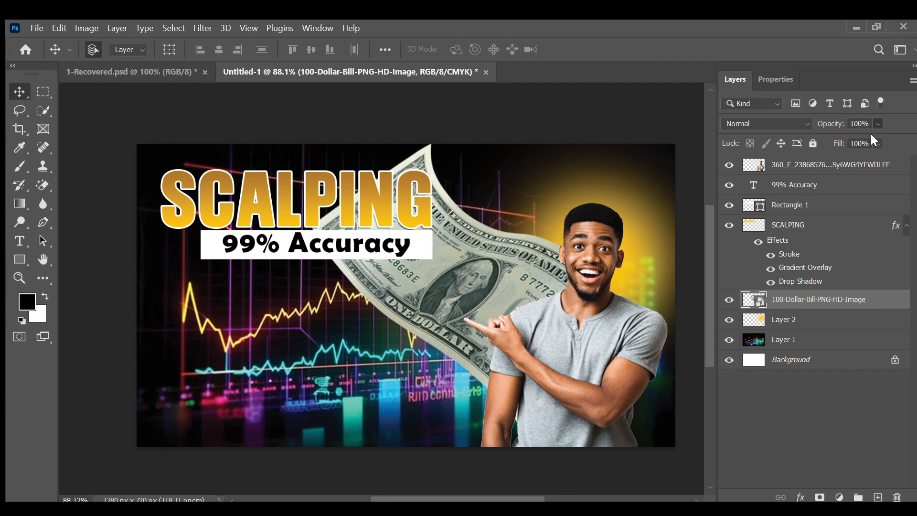
# Lower the opacity of the dollar bill layer to 49%.
pyautogui.press('5')
pyautogui.press('8')
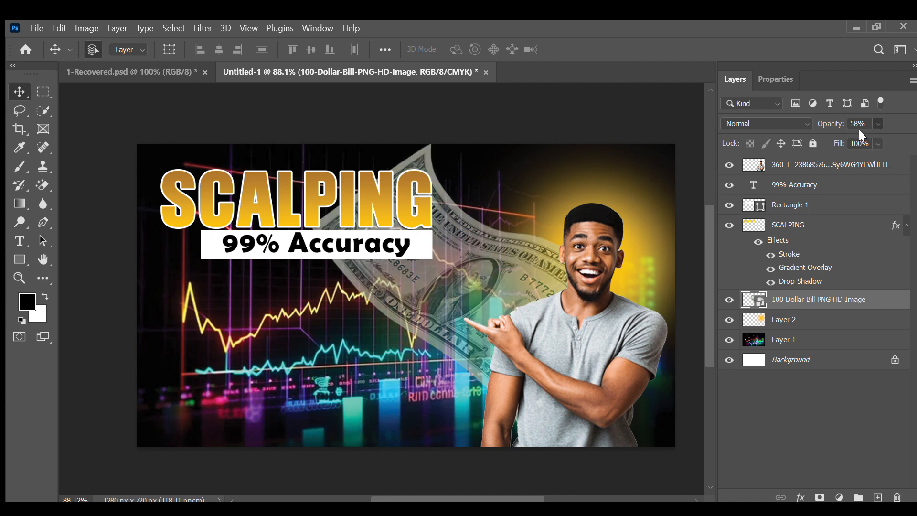
pyautogui.press('4')
pyautogui.press('9')
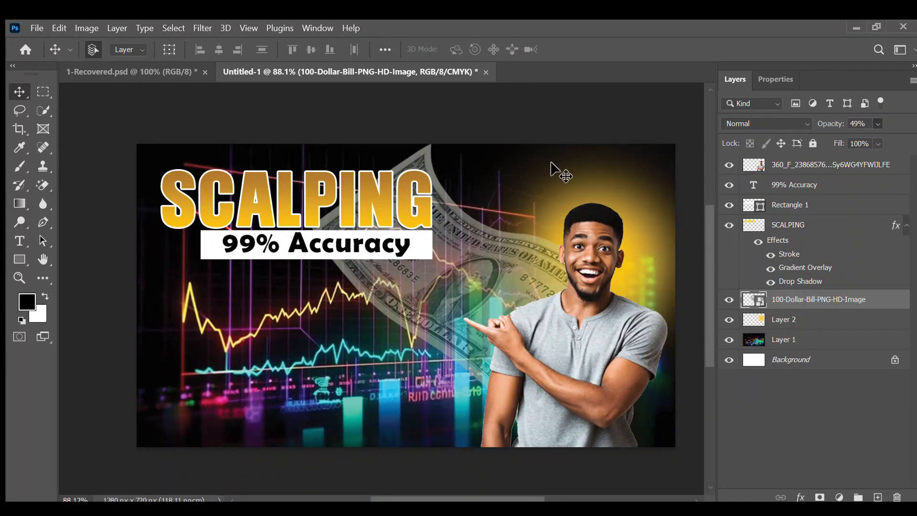
# Place the gold coins image and remove its checkered background with the Magic Eraser at tolerance 32.
pyautogui.click(491, 129)
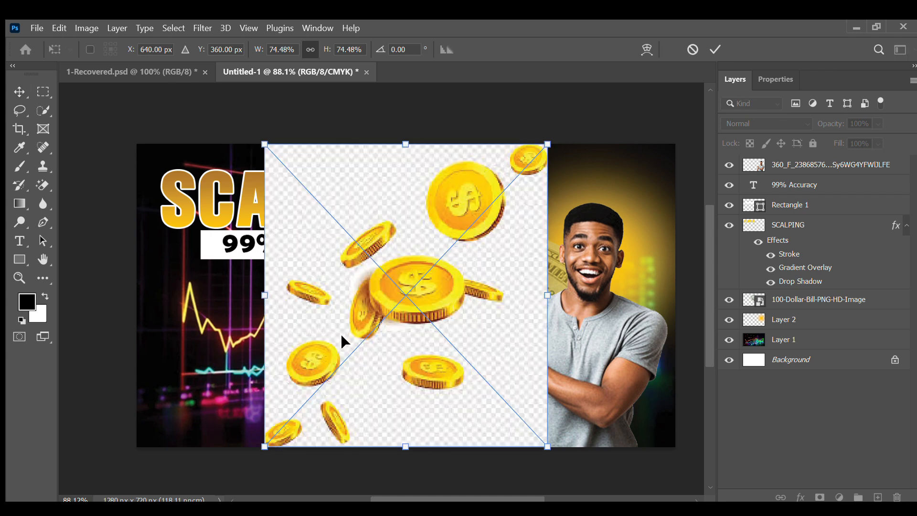
pyautogui.click(715, 49)
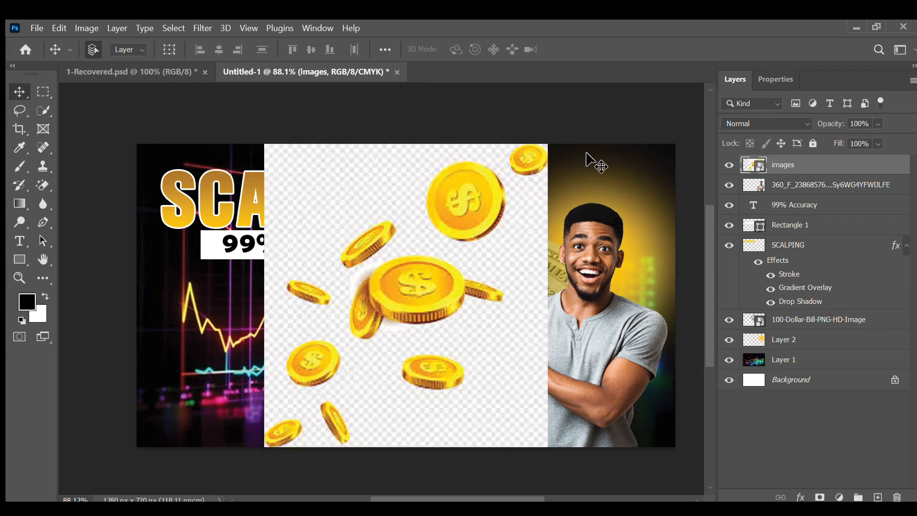
pyautogui.click(43, 187)
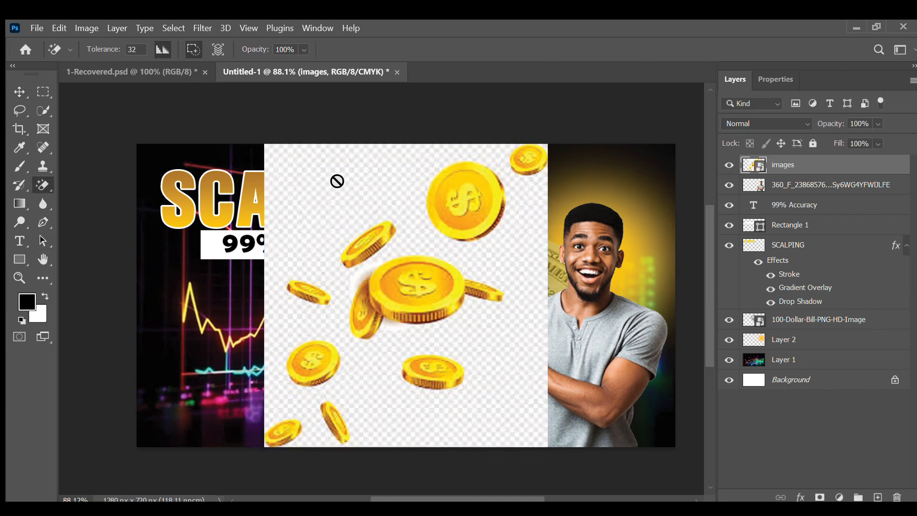
pyautogui.click(445, 246)
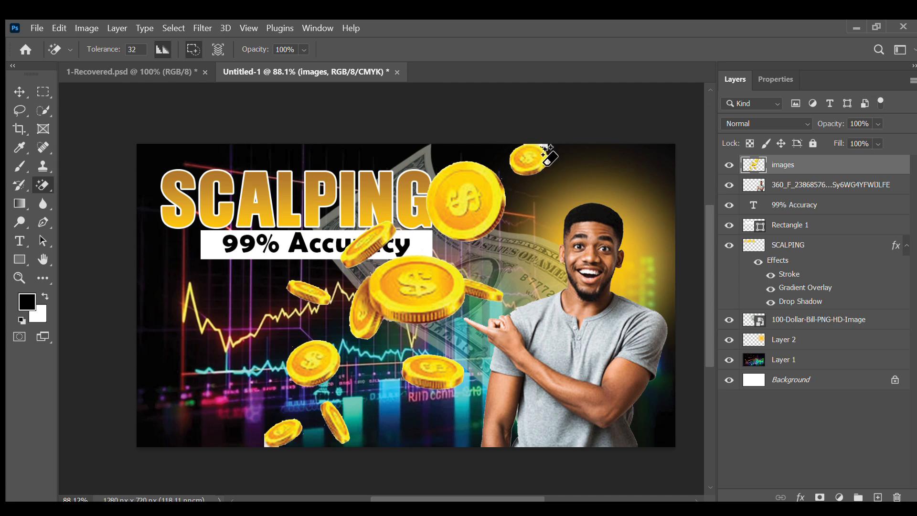
# Scale the gold coins to 48.66%, position them below the title's left part and move their layer beneath Rectangle 1.
pyautogui.press('v')
pyautogui.hotkey('ctrl', 't')
pyautogui.moveTo(542, 145); pyautogui.dragTo(366, 266)
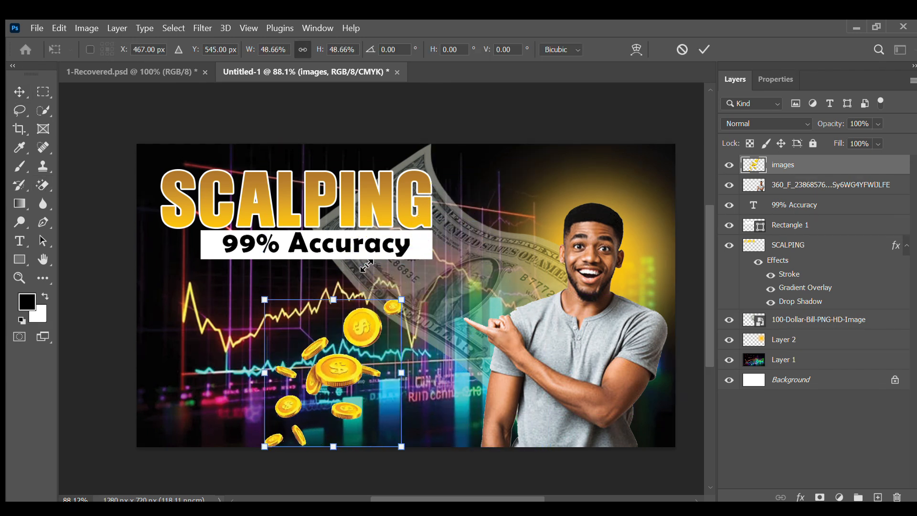
pyautogui.moveTo(343, 363); pyautogui.dragTo(230, 311)
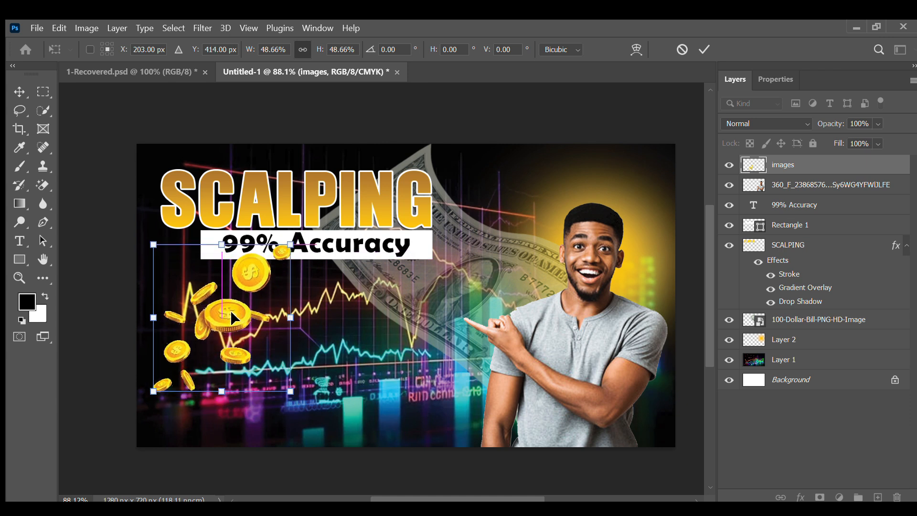
pyautogui.moveTo(817, 168); pyautogui.dragTo(807, 244)
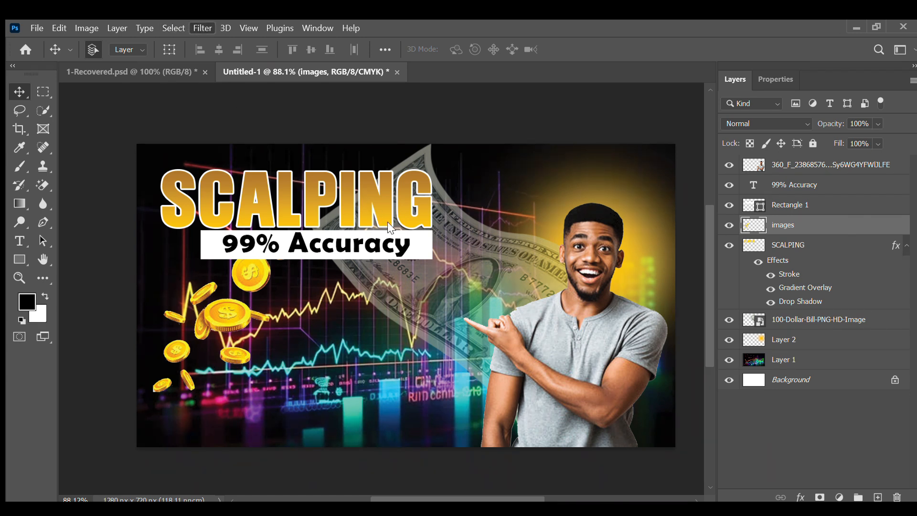
# Apply a slight blur filter to the gold coins and deselect their layer.
pyautogui.click(409, 246)
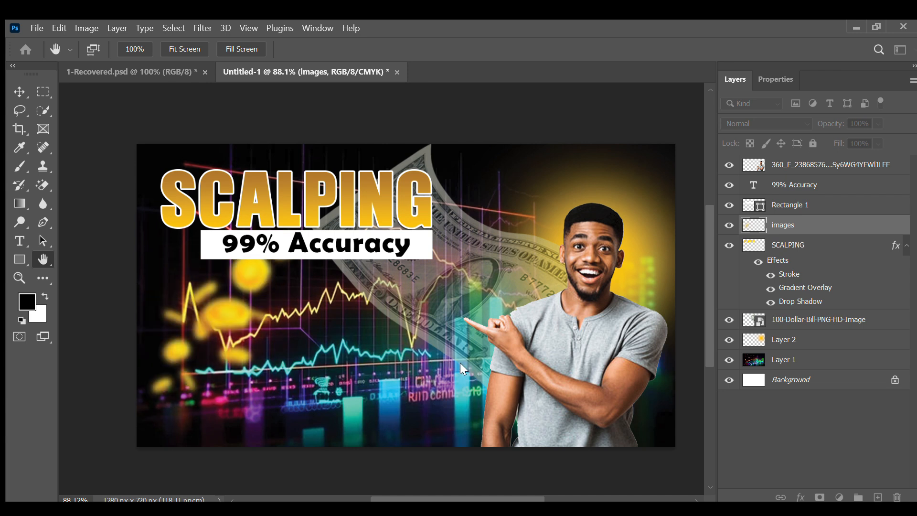
pyautogui.moveTo(451, 362); pyautogui.dragTo(439, 361)
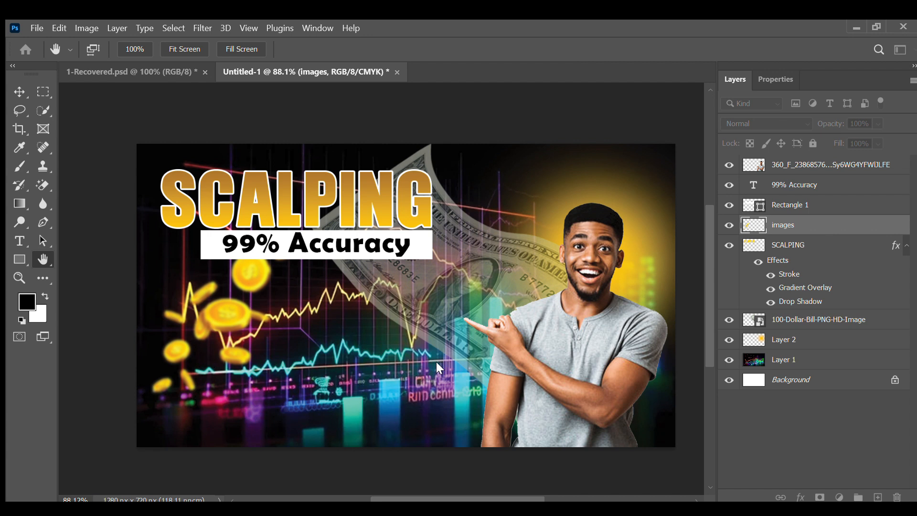
pyautogui.press('v')
pyautogui.click(368, 123)
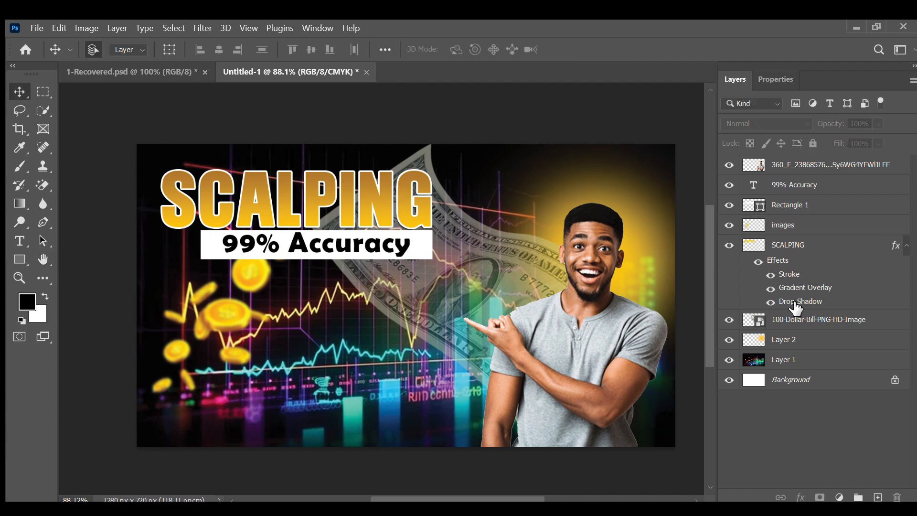
# Add a byline reading "By" plus the author's full name in black 12 pt Berlin Sans FB Demi Bold over the lower chart.
pyautogui.click(20, 242)
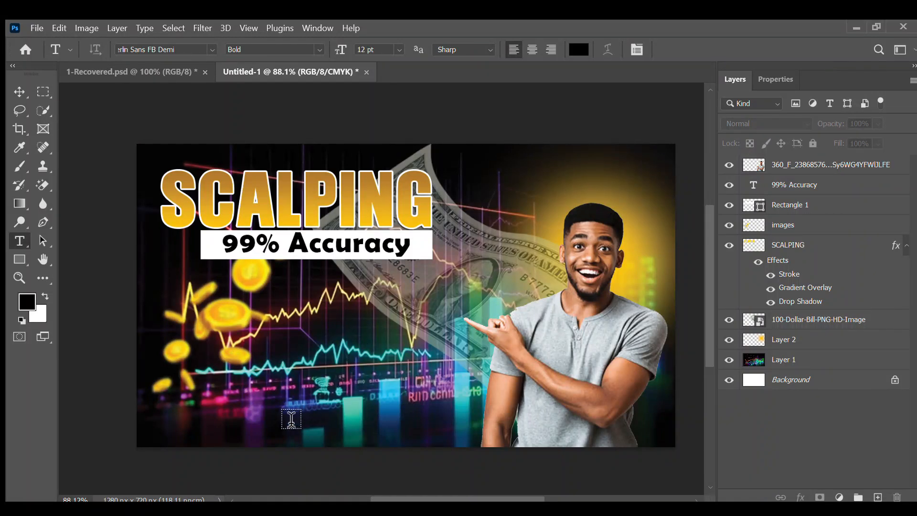
pyautogui.click(284, 416)
pyautogui.write('B')
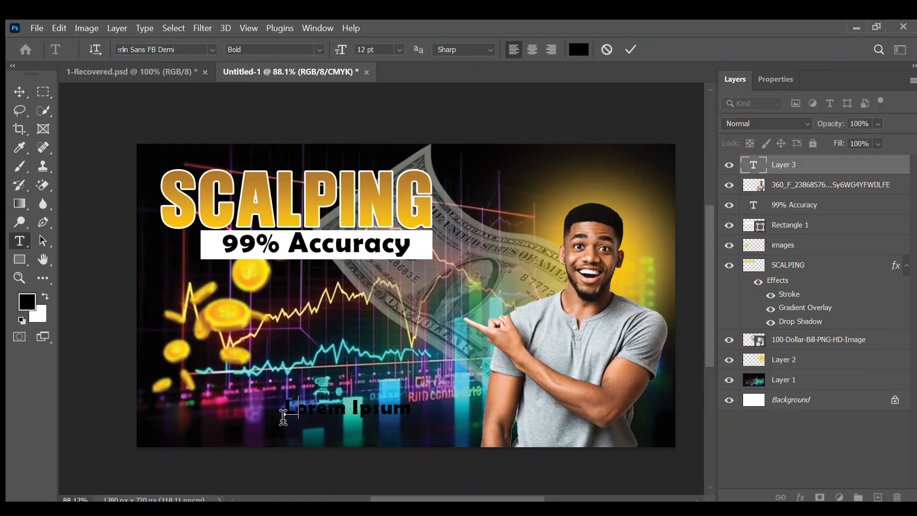
pyautogui.write('y Naum')
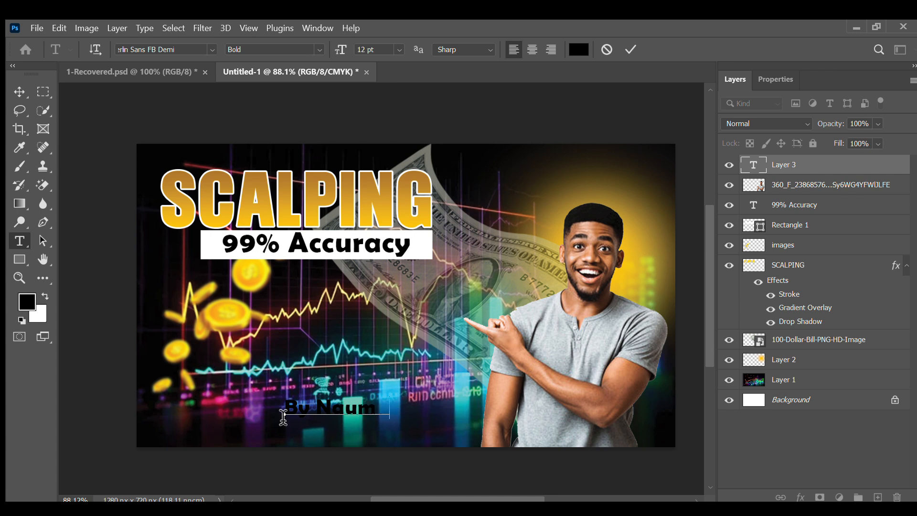
pyautogui.write('an Oureshi')
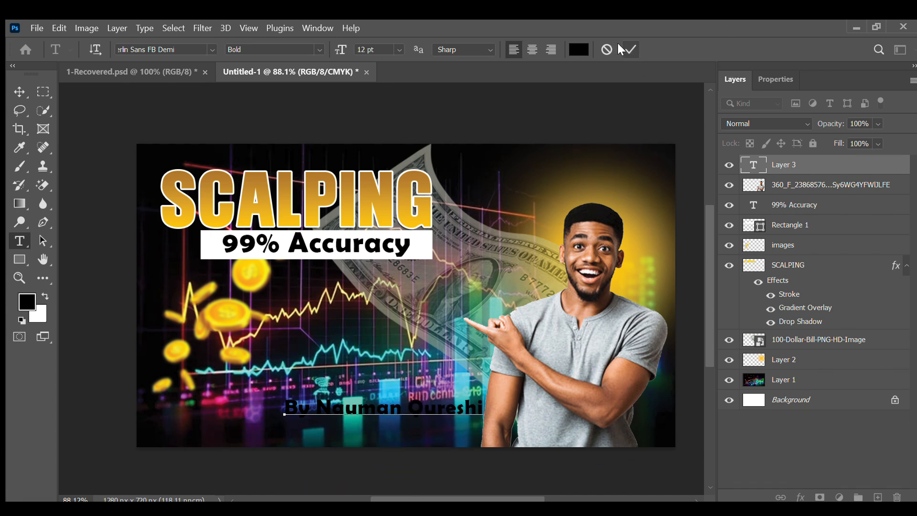
pyautogui.click(631, 49)
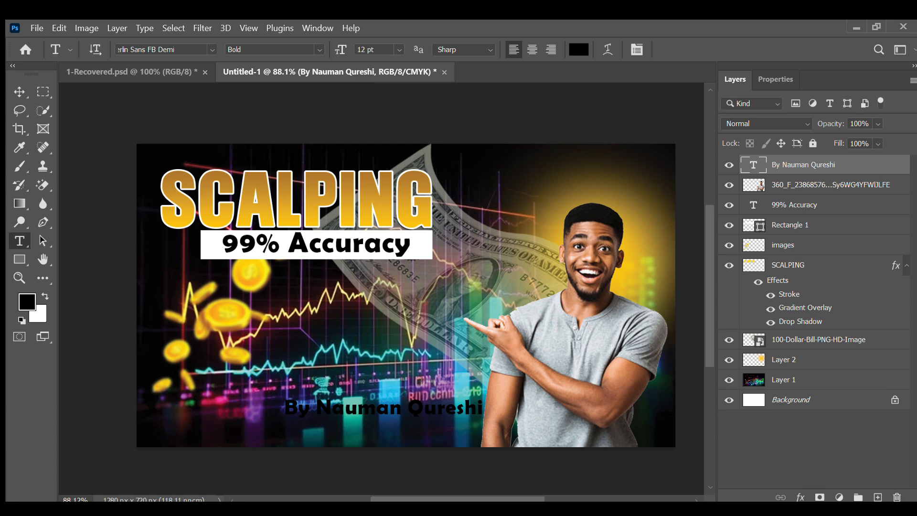
pyautogui.click(19, 91)
pyautogui.moveTo(374, 406); pyautogui.dragTo(354, 351)
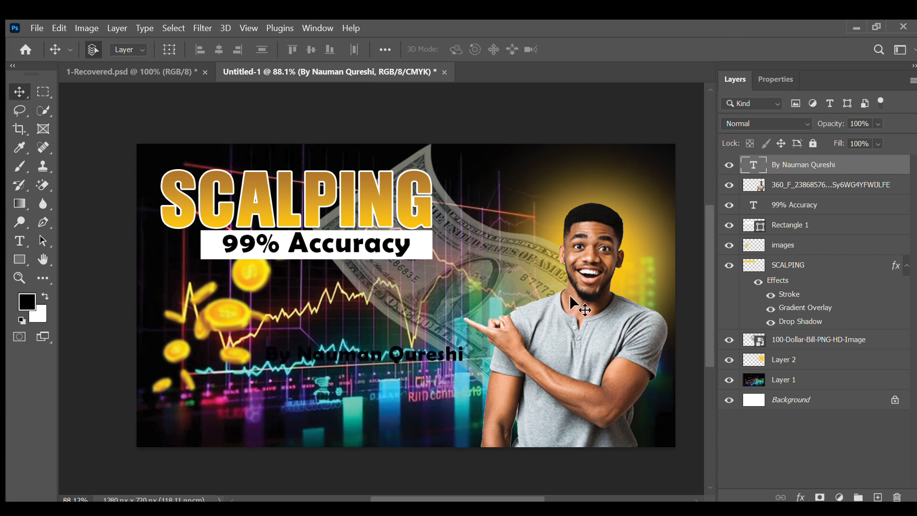
# Paint the bottom edge of the chart background on Layer 1 black with a soft 124 px brush at 100% opacity.
pyautogui.click(811, 381)
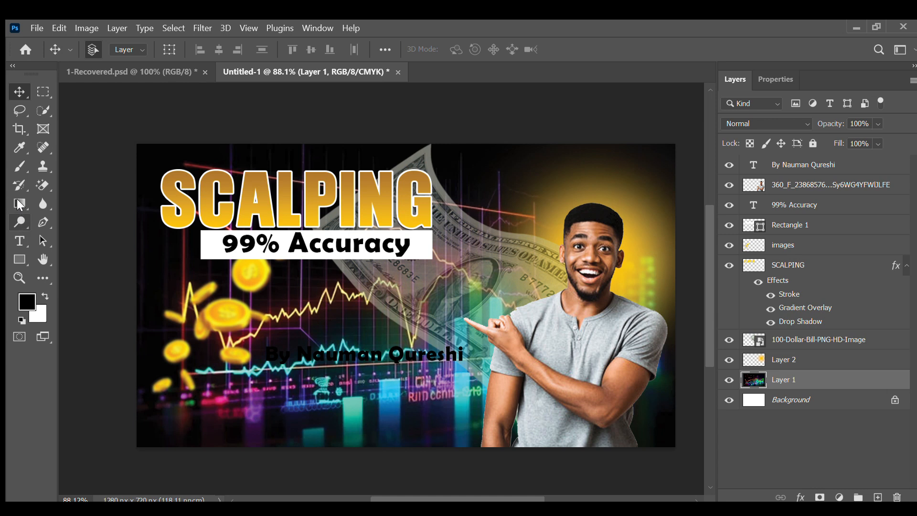
pyautogui.click(19, 166)
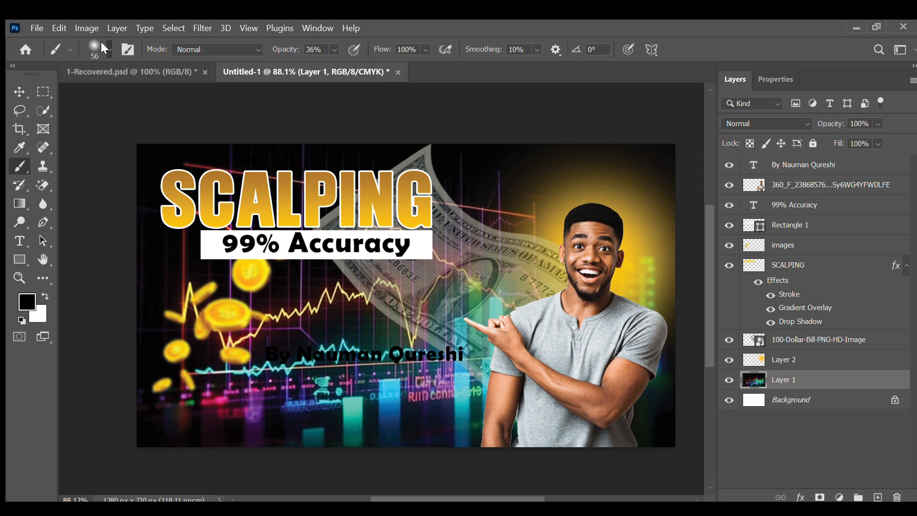
pyautogui.press(']')
pyautogui.press(']')
pyautogui.press(']')
pyautogui.press(']')
pyautogui.press(']')
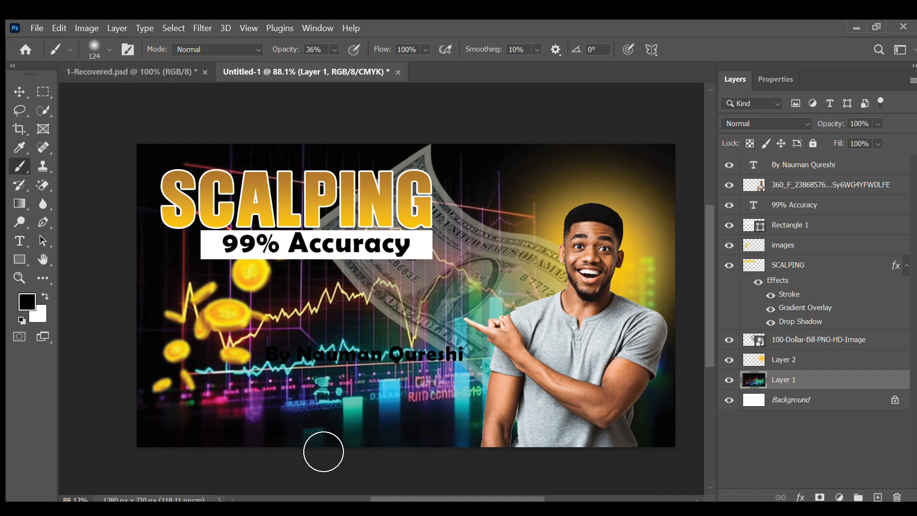
pyautogui.press('0')
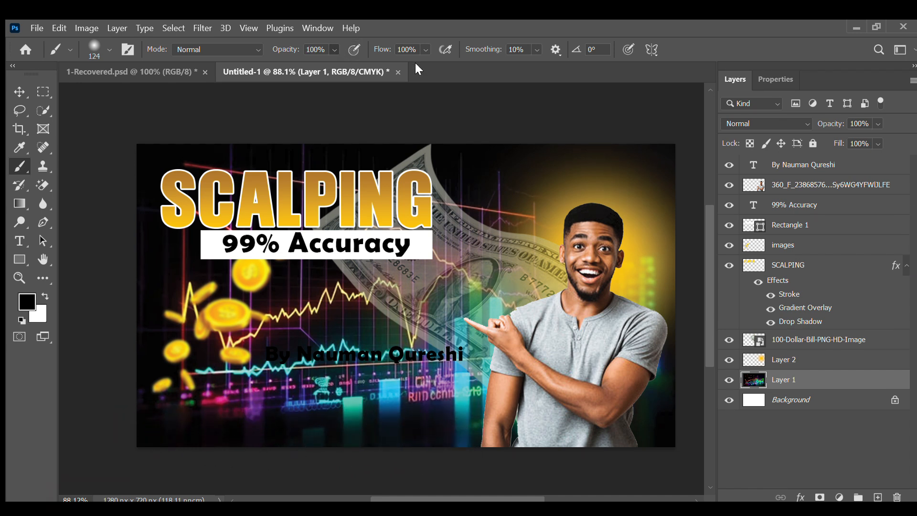
pyautogui.moveTo(137, 466); pyautogui.dragTo(471, 446)
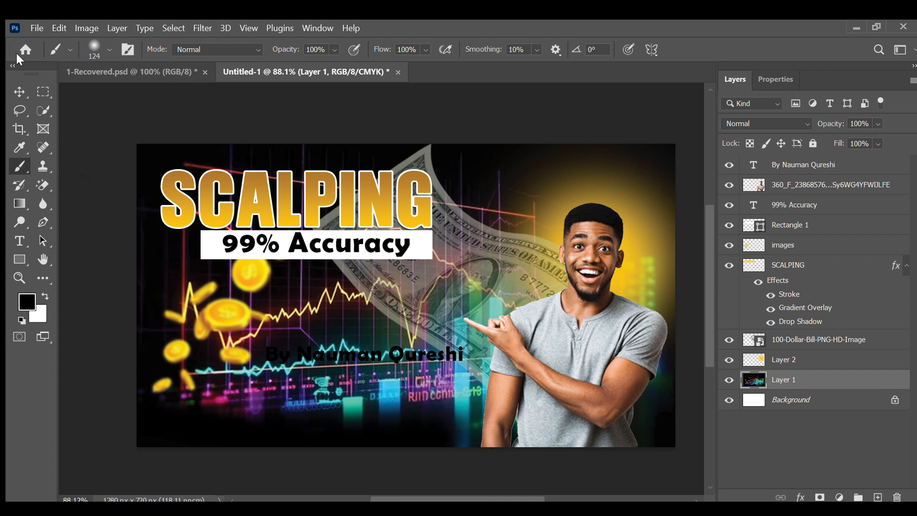
# Move the byline text down onto the blackened strip at the canvas's bottom edge.
pyautogui.click(19, 92)
pyautogui.moveTo(389, 354); pyautogui.dragTo(305, 424)
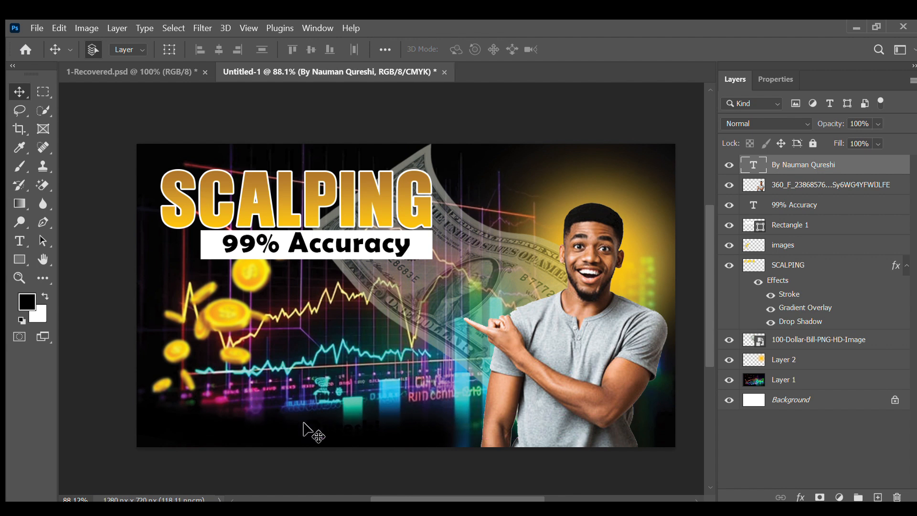
# Recolor the byline text golden yellow, sampling the color from the glow behind the man.
pyautogui.click(774, 77)
pyautogui.press('i')
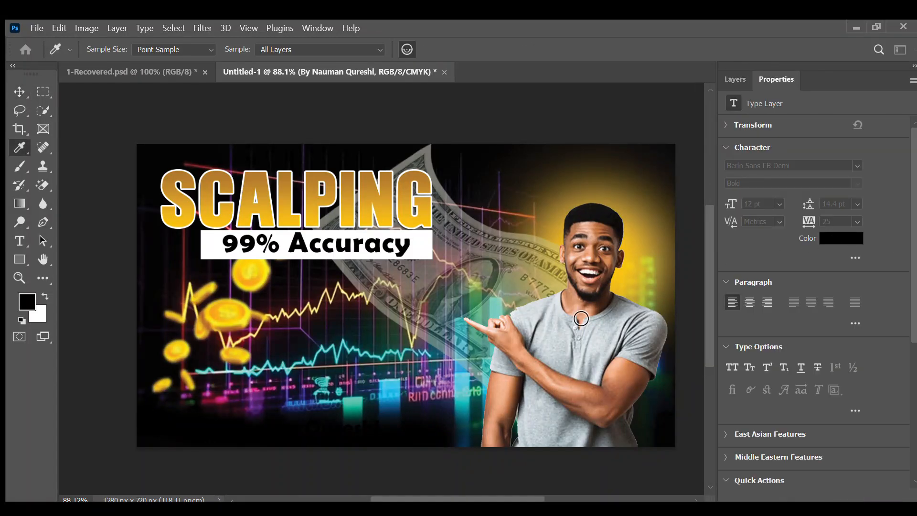
pyautogui.click(677, 377)
pyautogui.moveTo(657, 319); pyautogui.dragTo(688, 256)
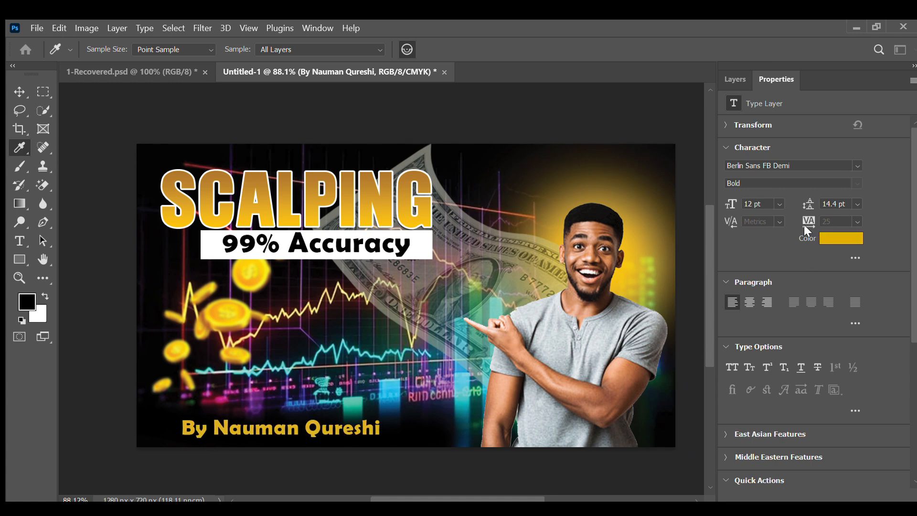
pyautogui.press('v')
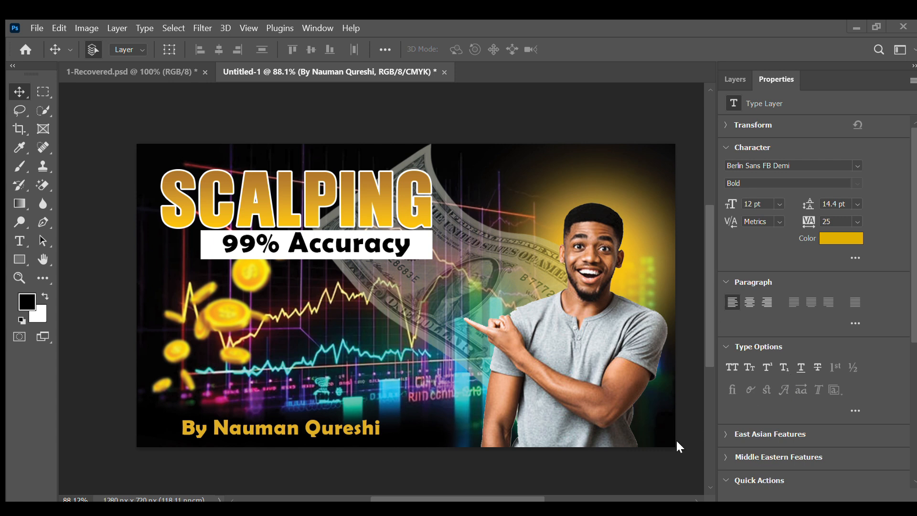
# Paste the white arrow image and try to erase its checkerboard background with the Magic Eraser at tolerance 32.
pyautogui.hotkey('ctrl', 'v')
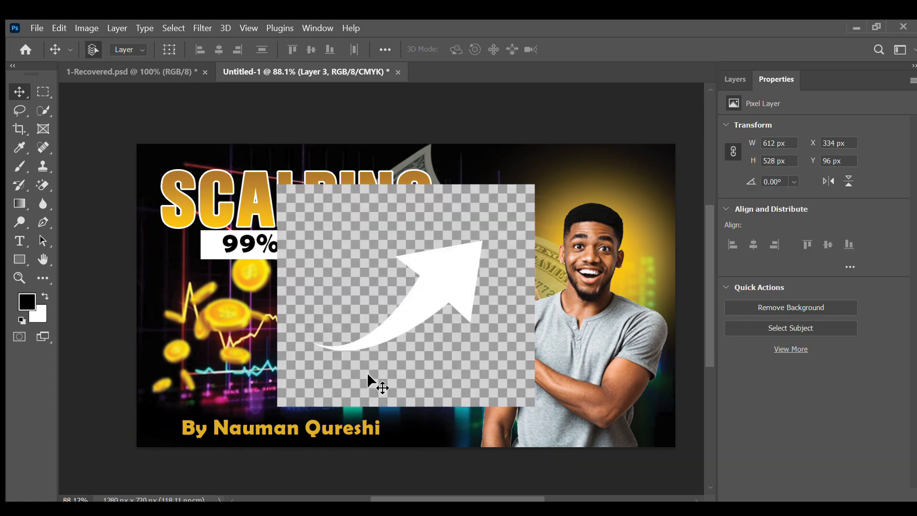
pyautogui.click(43, 185)
pyautogui.click(306, 308)
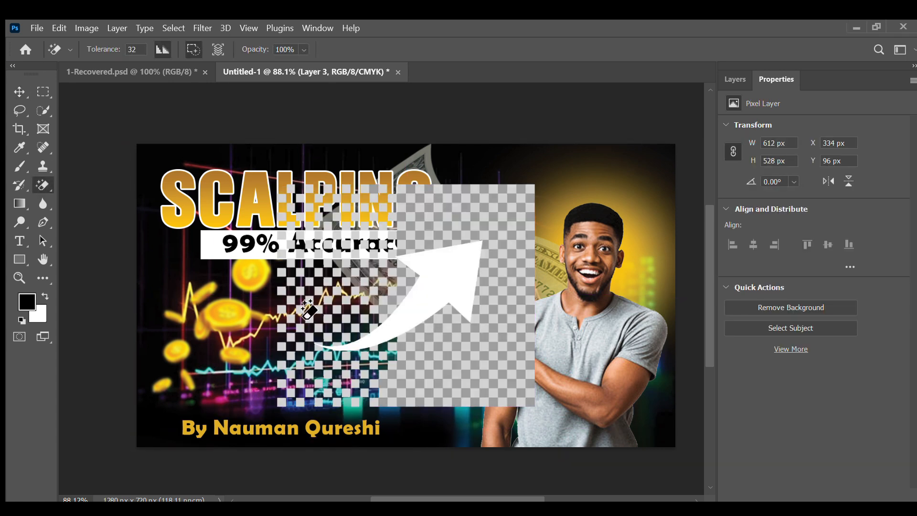
pyautogui.click(468, 377)
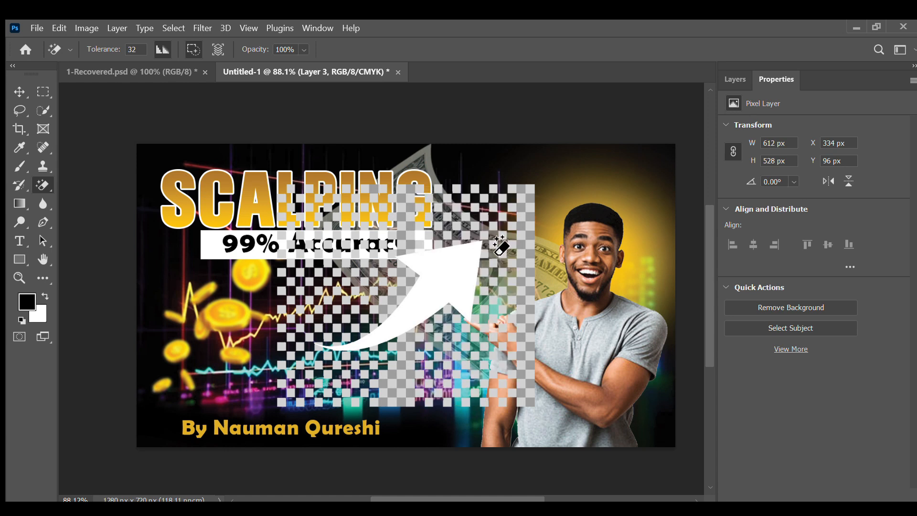
pyautogui.hotkey('ctrl', 'z')
pyautogui.hotkey('ctrl', 'z')
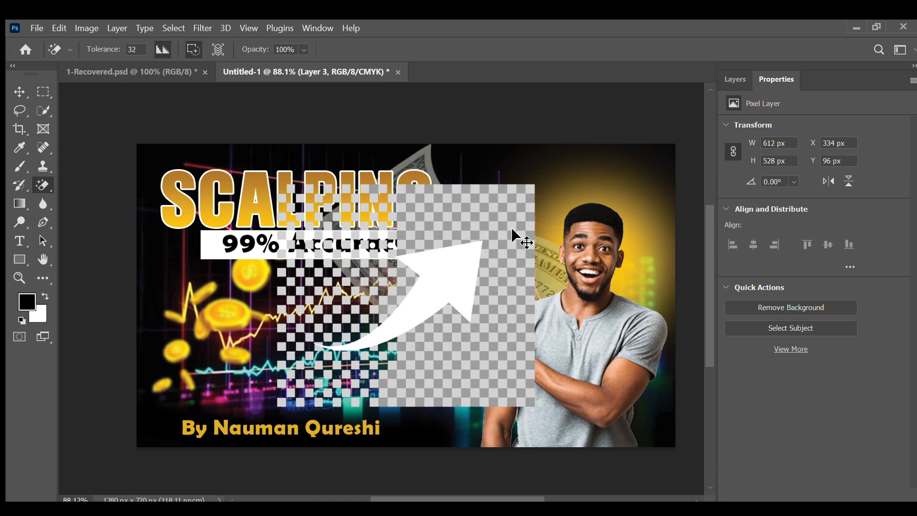
# Isolate the white arrow with Quick Selection and Select Subject, delete the checkerboard around it, and deselect.
pyautogui.click(42, 111)
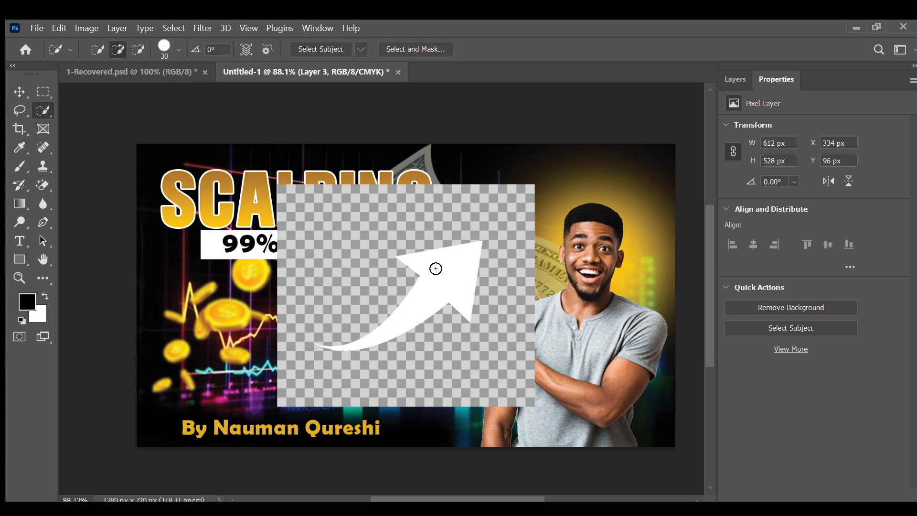
pyautogui.moveTo(444, 268)
pyautogui.mouseDown()
pyautogui.moveTo(443, 297)
pyautogui.moveTo(443, 287)
pyautogui.mouseUp()
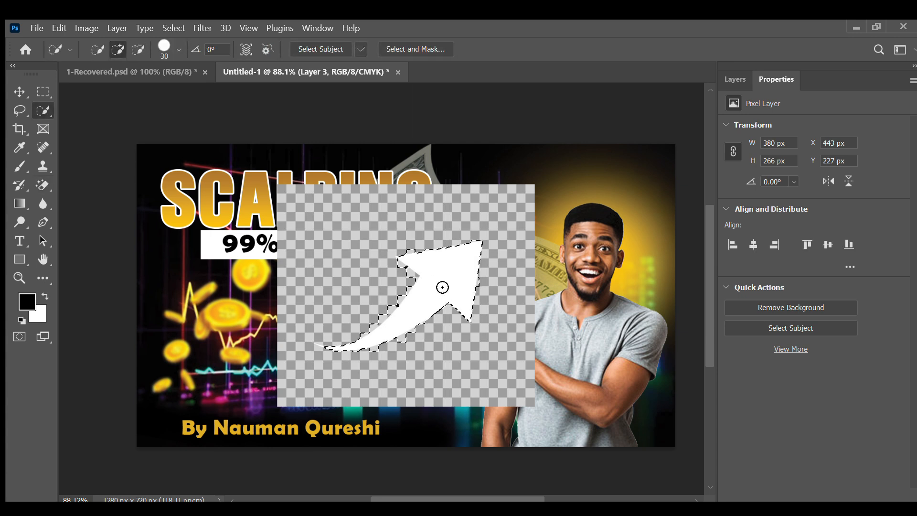
pyautogui.scroll(4, 442, 287)
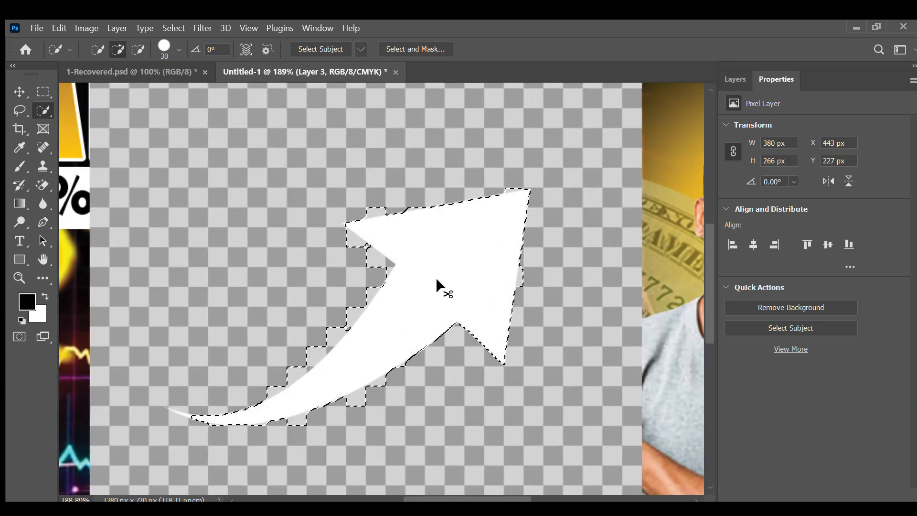
pyautogui.scroll(-4, 436, 286)
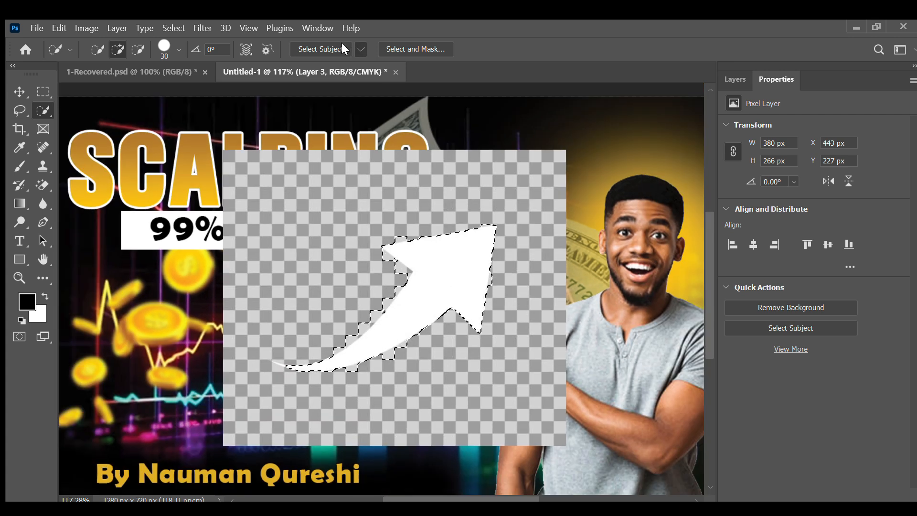
pyautogui.click(323, 46)
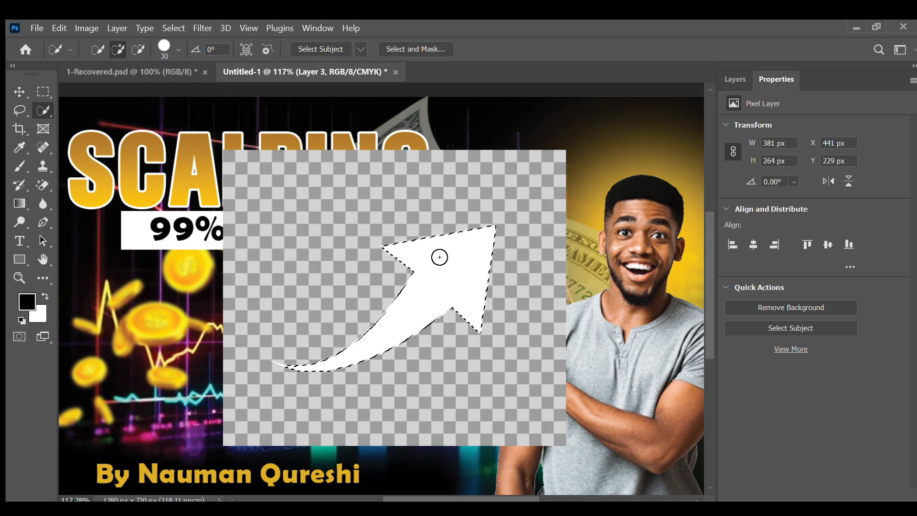
pyautogui.hotkey('ctrl', 'shift', 'i')
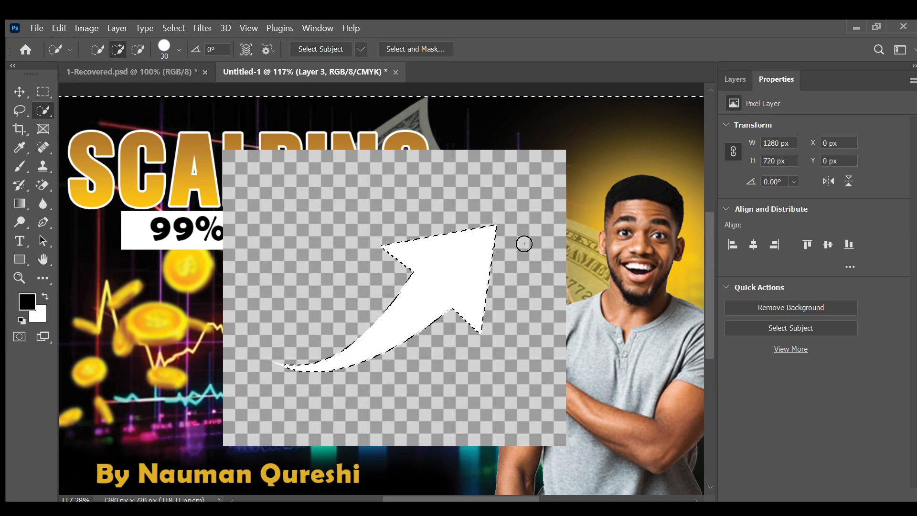
pyautogui.press('Delete')
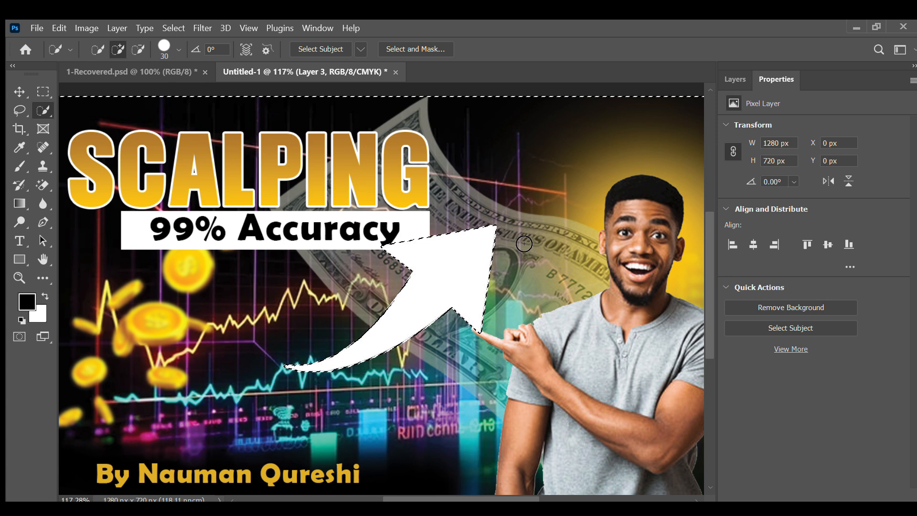
pyautogui.hotkey('ctrl', 'd')
# Scale the arrow to 53.07%, rotate it 56.70°, and place it below the "99% Accuracy" banner, aimed toward the man.
pyautogui.click(15, 83)
pyautogui.scroll(-3, 437, 368)
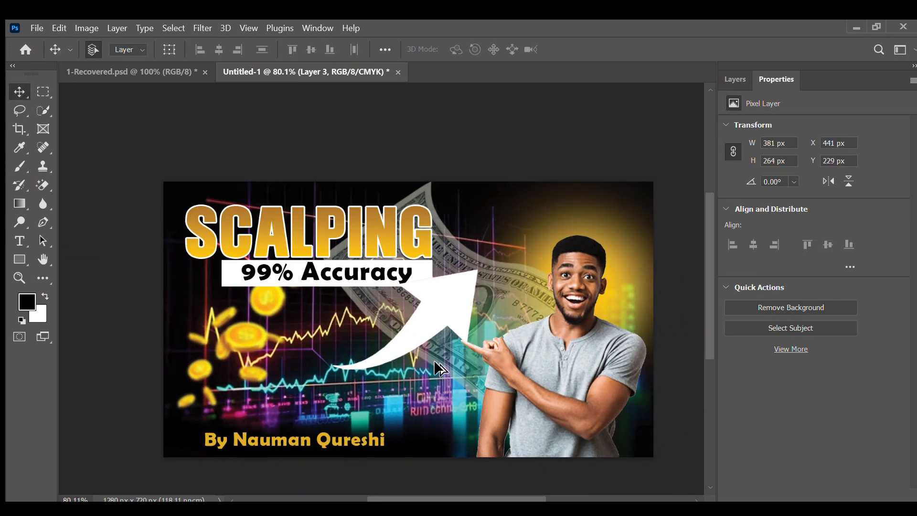
pyautogui.moveTo(441, 299); pyautogui.dragTo(408, 387)
pyautogui.hotkey('ctrl', 't')
pyautogui.moveTo(392, 350); pyautogui.dragTo(401, 356)
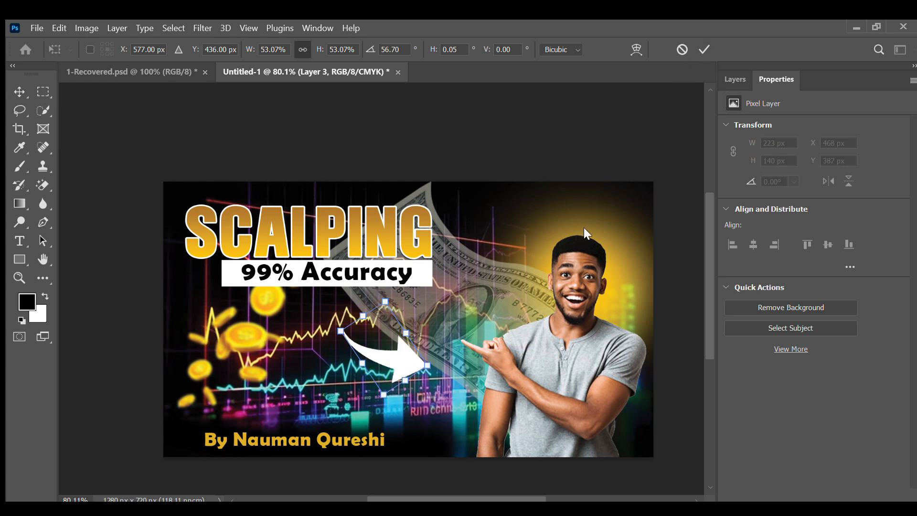
pyautogui.moveTo(387, 360); pyautogui.dragTo(338, 344)
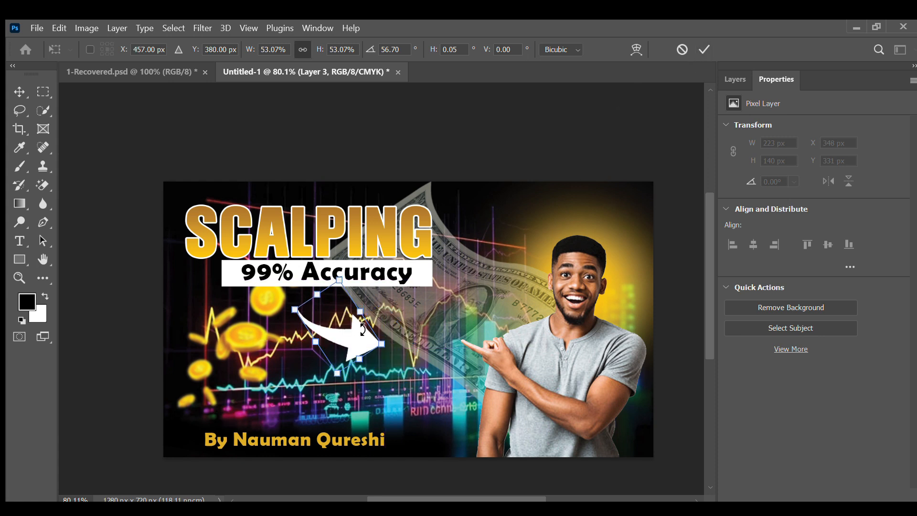
pyautogui.moveTo(353, 333); pyautogui.dragTo(365, 347)
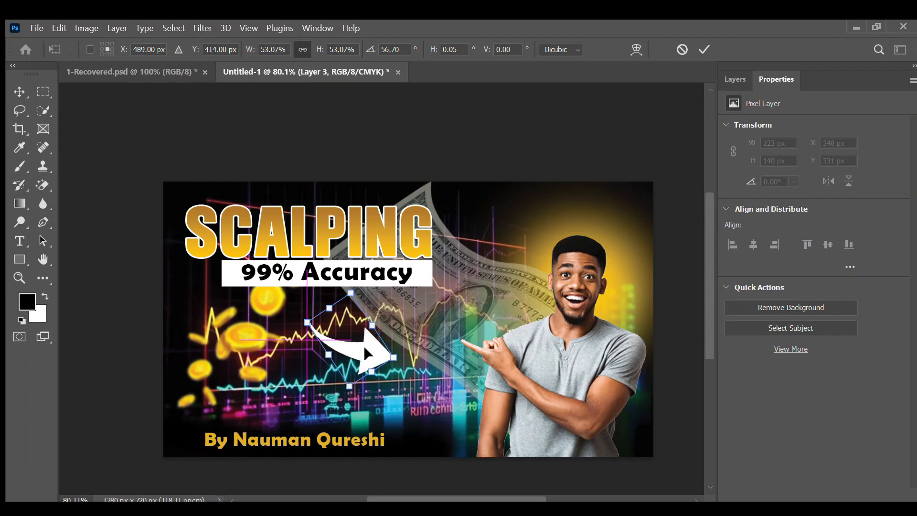
pyautogui.click(701, 49)
# Apply a Drop Shadow to the arrow on Layer 3 and delete that layer.
pyautogui.click(730, 79)
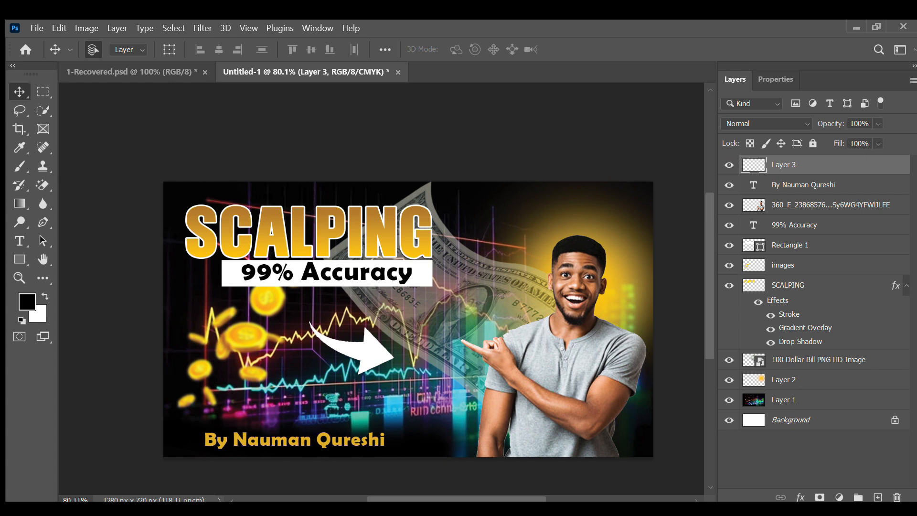
pyautogui.click(801, 488)
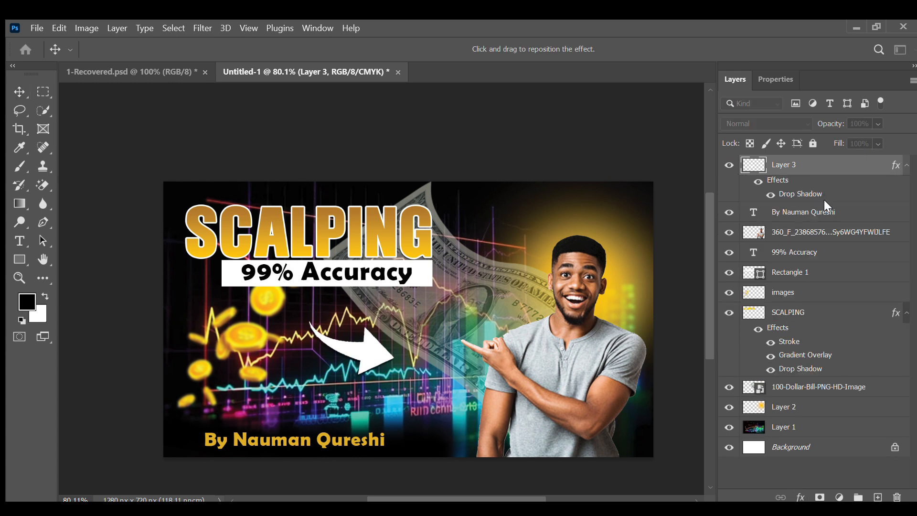
pyautogui.press('Return')
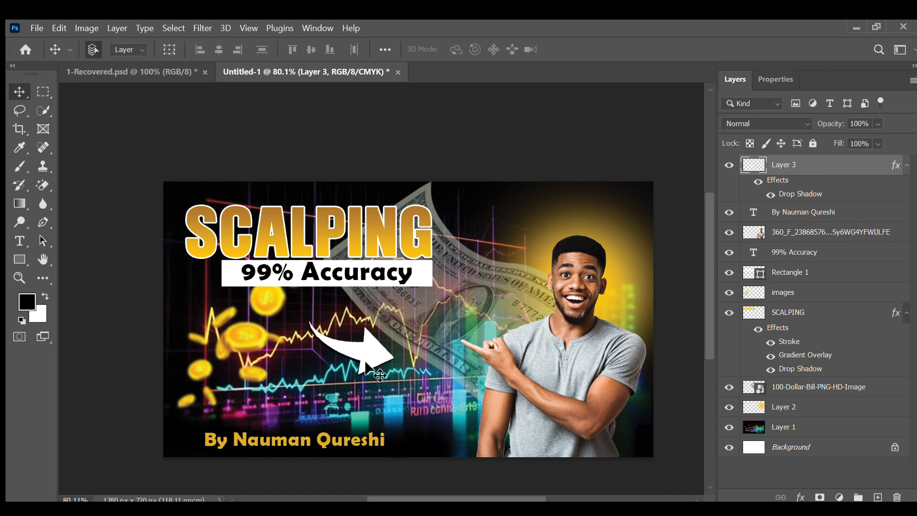
pyautogui.press('Delete')
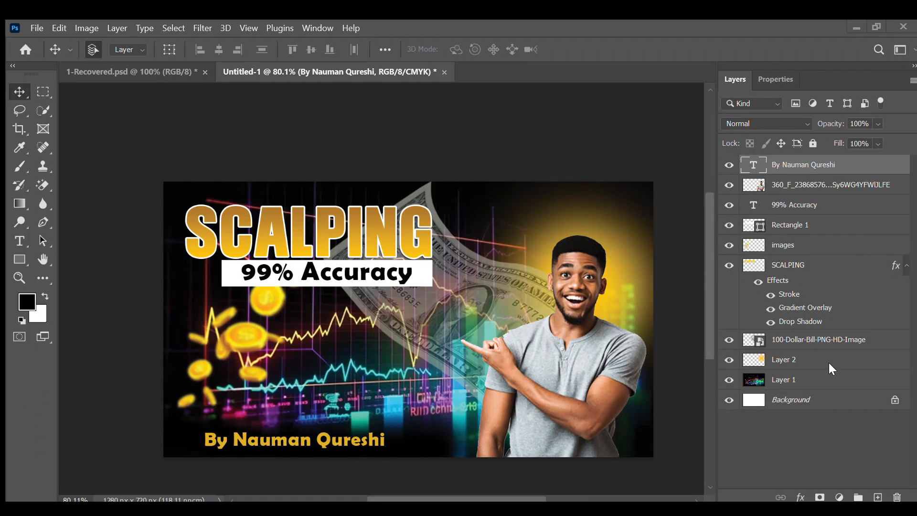
# Paste the red YouTube logo image and scale it to 63.27%.
pyautogui.hotkey('ctrl', 'v')
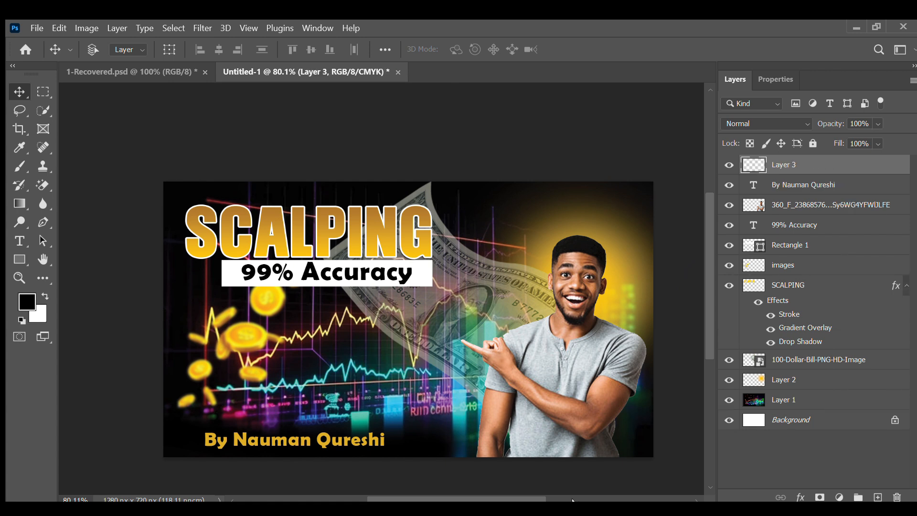
pyautogui.hotkey('ctrl', 't')
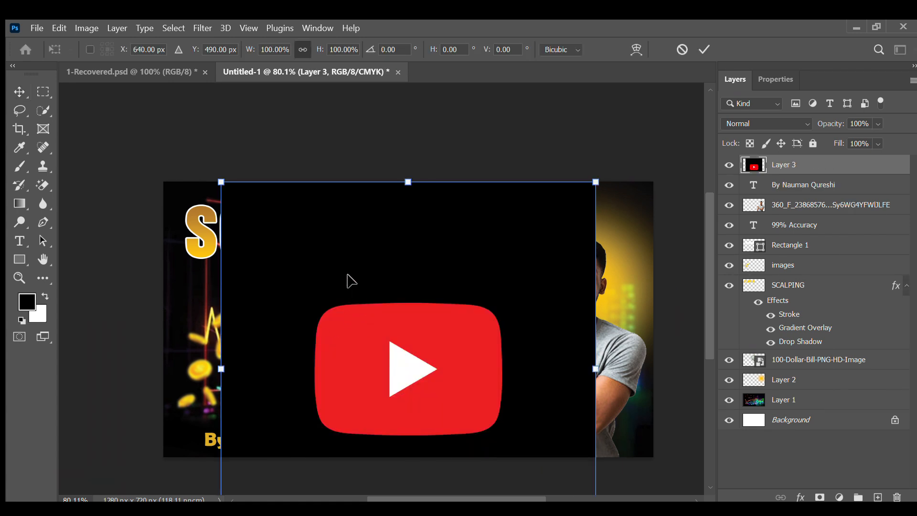
pyautogui.moveTo(415, 182); pyautogui.dragTo(409, 276)
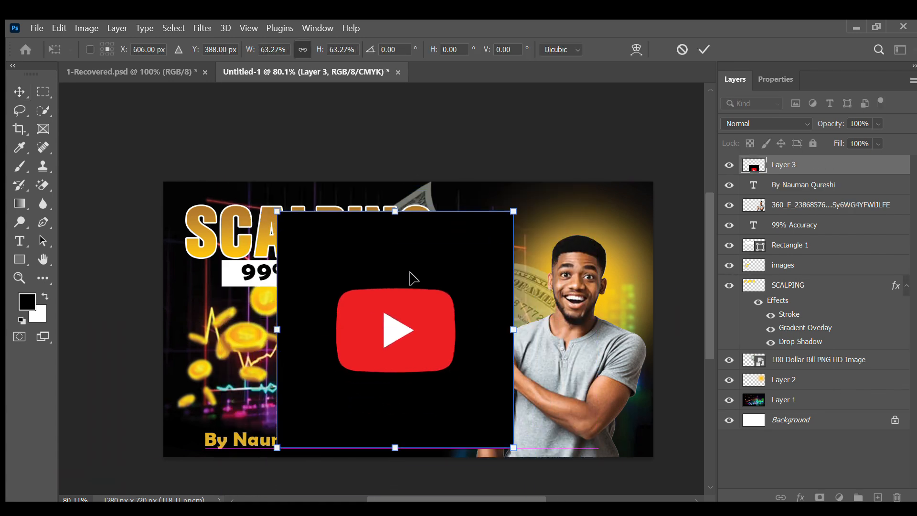
# Erase the black background around the YouTube logo with the Magic Eraser at tolerance 32.
pyautogui.click(43, 185)
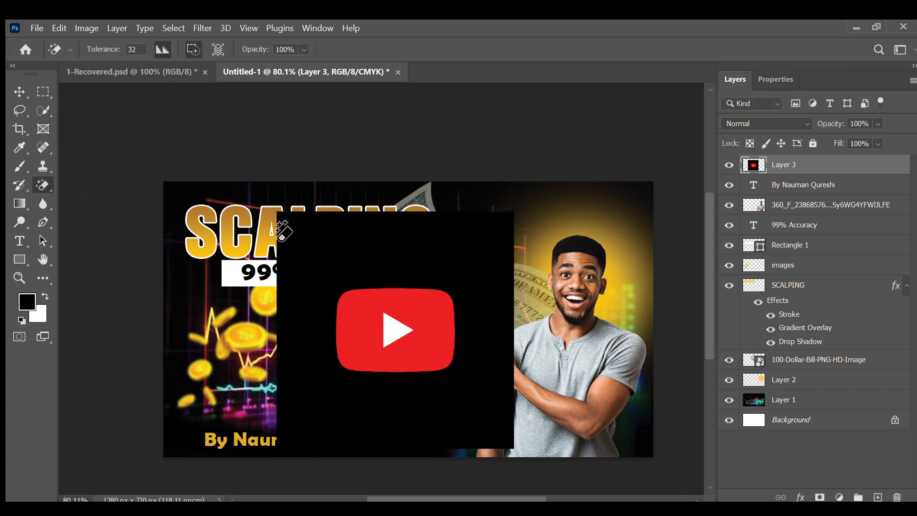
pyautogui.click(324, 257)
pyautogui.click(18, 90)
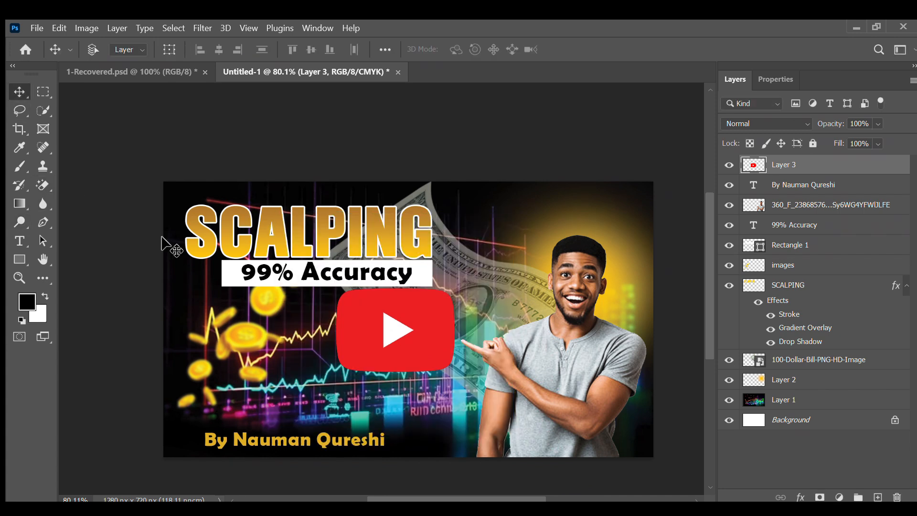
# Scale the YouTube logo to 62.70% and place it between the SCALPING title and the man's head.
pyautogui.hotkey('ctrl', 't')
pyautogui.moveTo(395, 288); pyautogui.dragTo(492, 231)
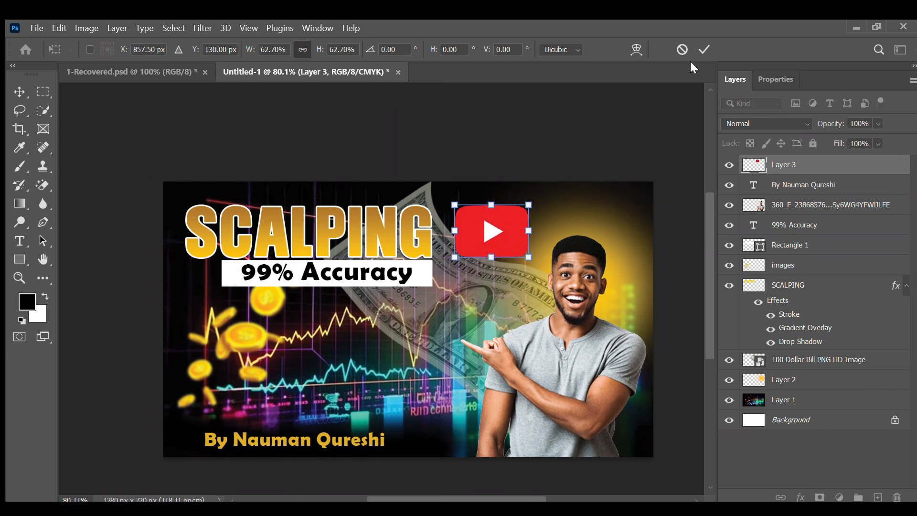
pyautogui.click(703, 50)
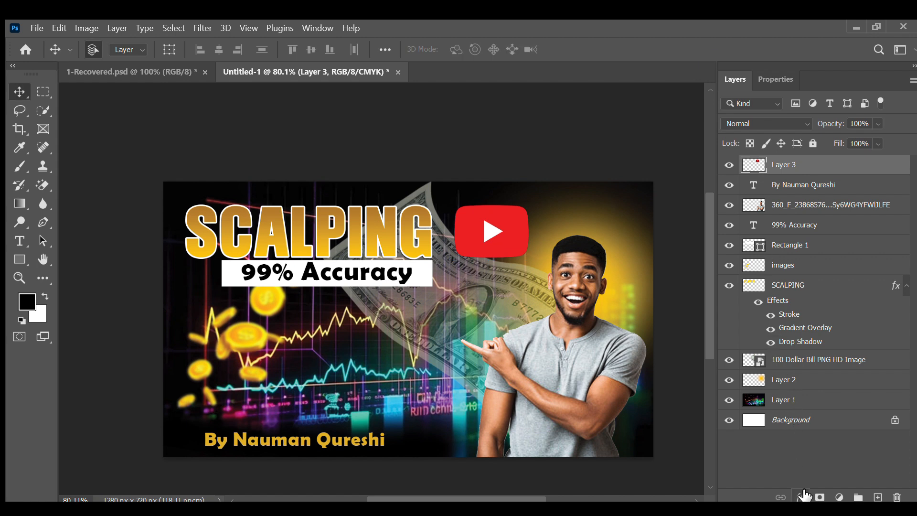
# Add a thin white Stroke effect around the YouTube logo on Layer 3.
pyautogui.click(817, 387)
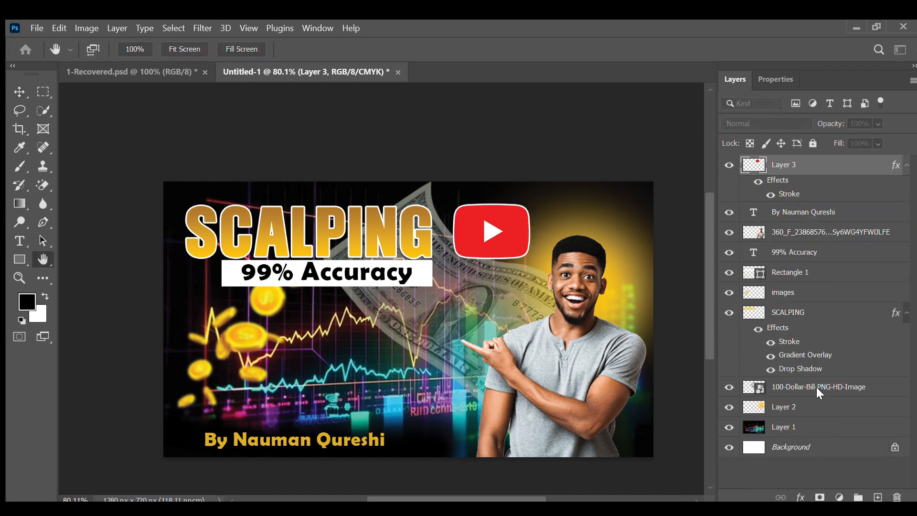
pyautogui.click(836, 158)
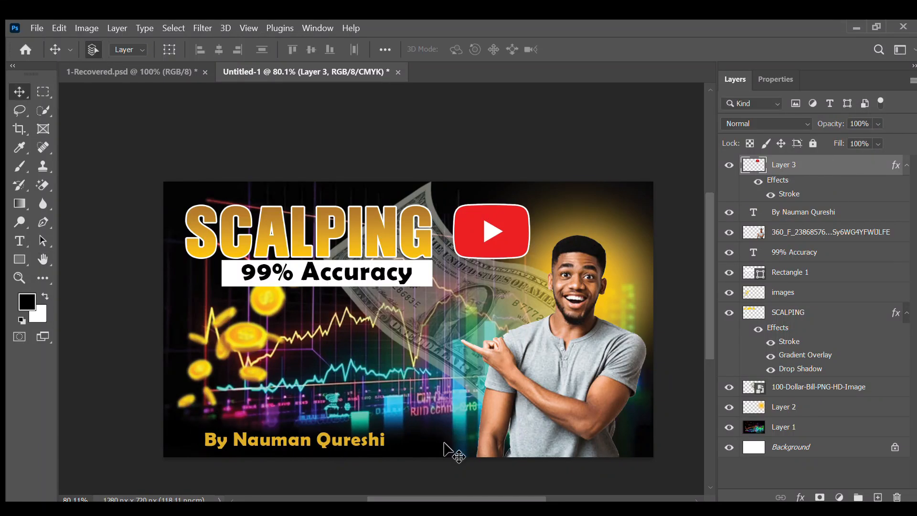
pyautogui.scroll(1, 558, 285)
pyautogui.scroll(-1, 463, 287)
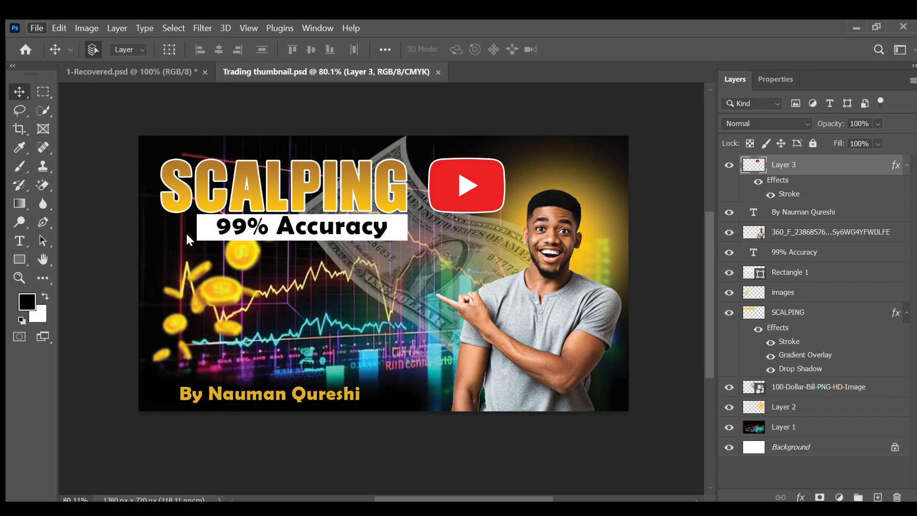
pyautogui.hotkey('ctrl', 'n')
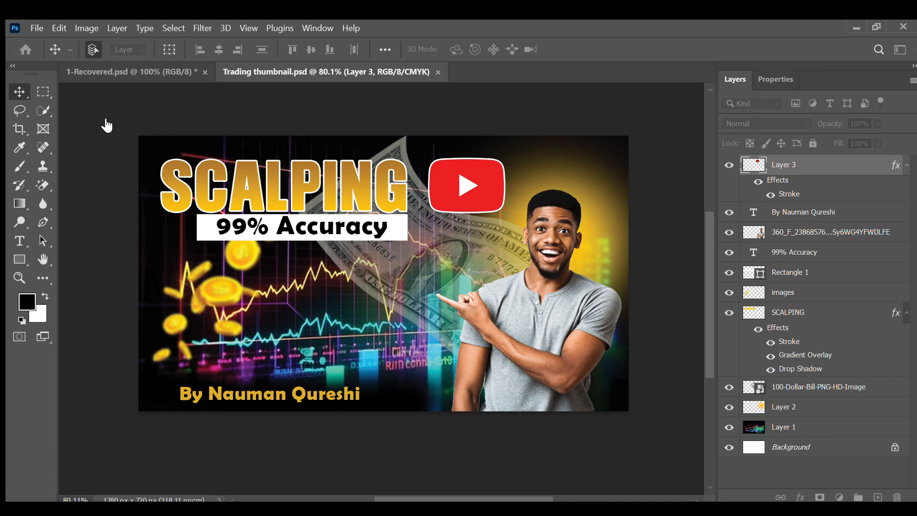
pyautogui.click(350, 363)
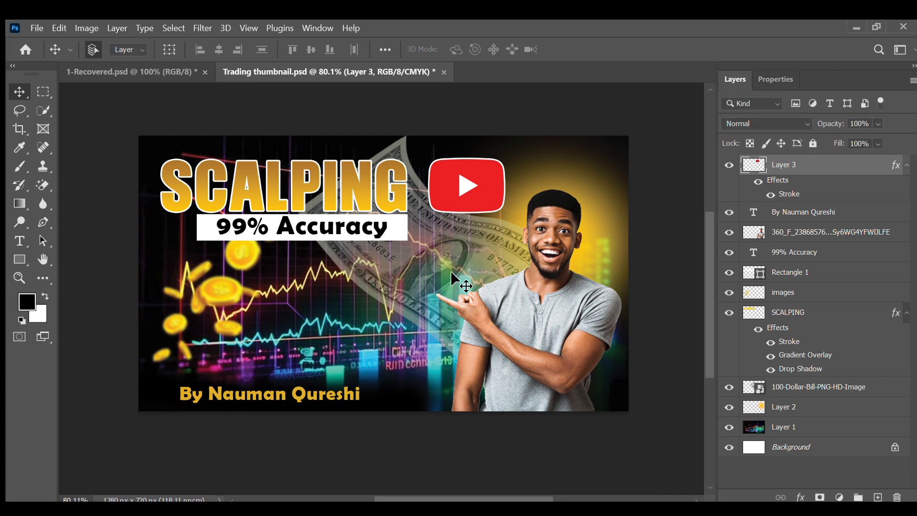